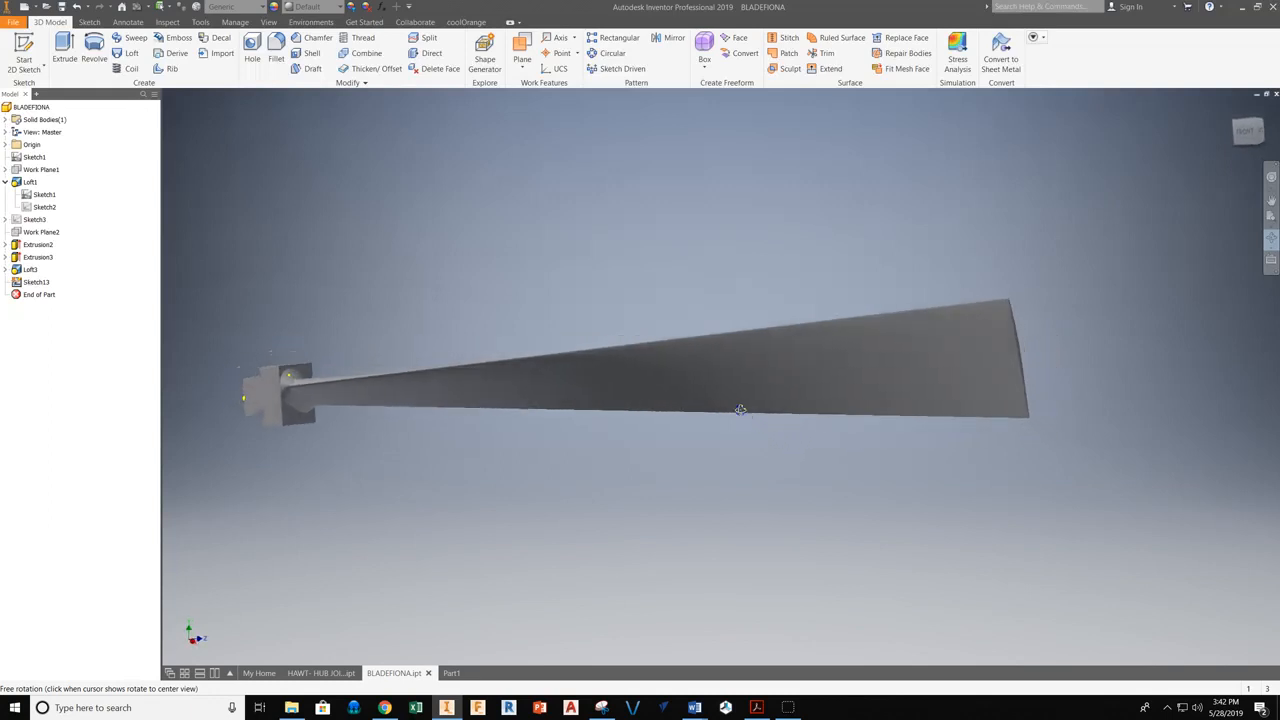
Examine the twisted blade, its root transition and its hub joint from several angles.
{"action": "scroll", "coordinate": [369, 440], "scroll_direction": "up", "scroll_amount": 1}
{"action": "middle_click_drag", "start_coordinate": [369, 440], "coordinate": [523, 409]}
{"action": "scroll", "coordinate": [456, 375], "scroll_direction": "down", "scroll_amount": 6}
{"action": "scroll", "coordinate": [456, 375], "scroll_direction": "down", "scroll_amount": 2}
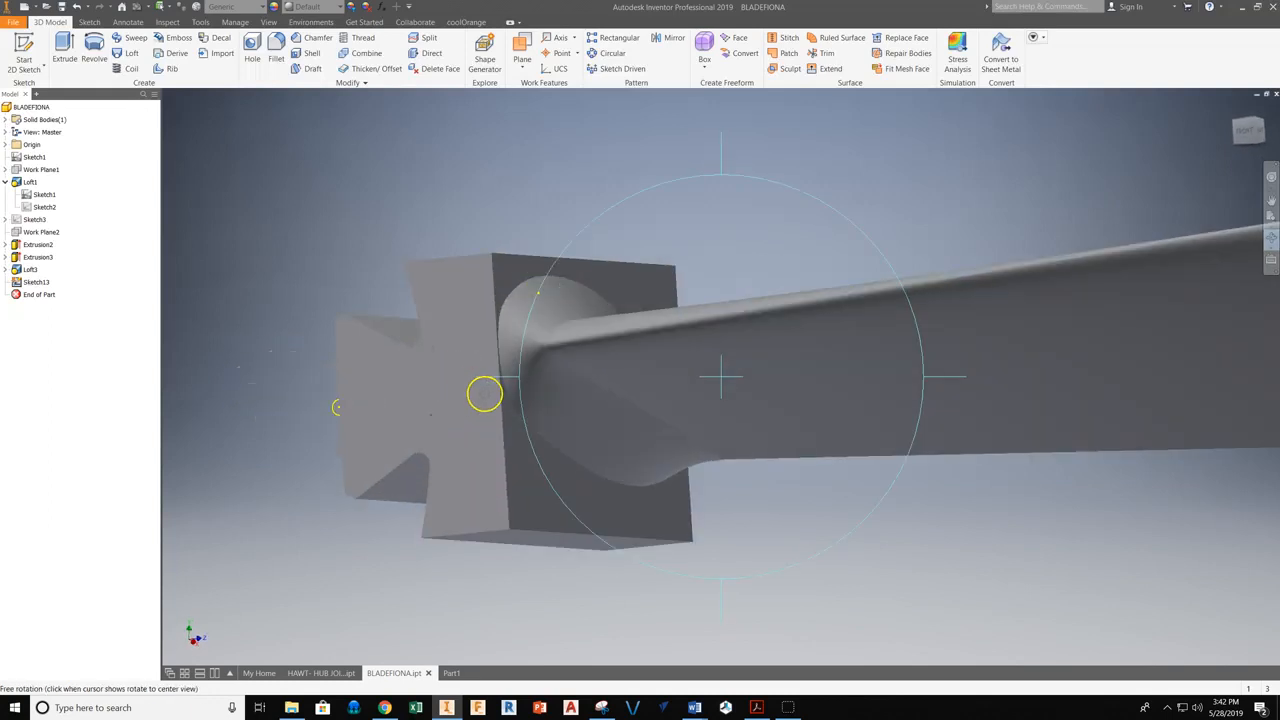
{"action": "left_click_drag", "start_coordinate": [571, 386], "coordinate": [448, 415]}
{"action": "scroll", "coordinate": [598, 393], "scroll_direction": "up", "scroll_amount": 5}
{"action": "left_click_drag", "start_coordinate": [873, 334], "coordinate": [685, 376]}
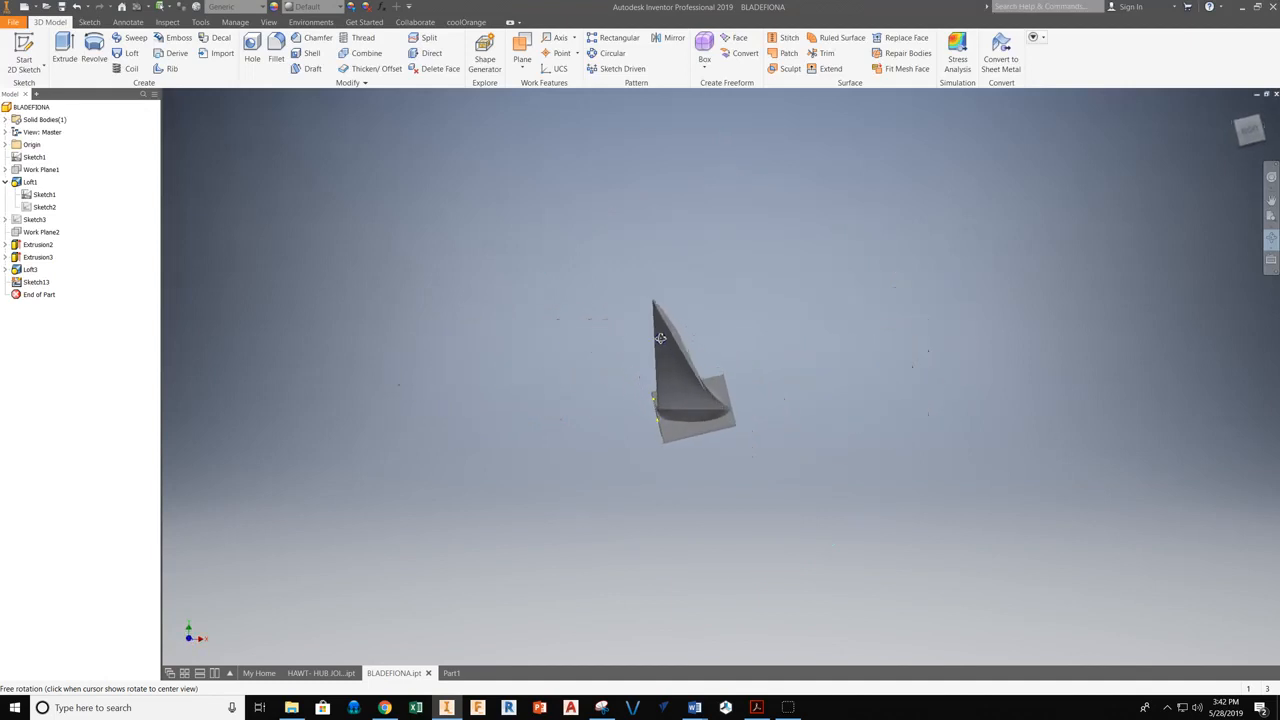
{"action": "left_click_drag", "start_coordinate": [655, 331], "coordinate": [732, 376]}
{"action": "scroll", "coordinate": [663, 405], "scroll_direction": "down", "scroll_amount": 4}
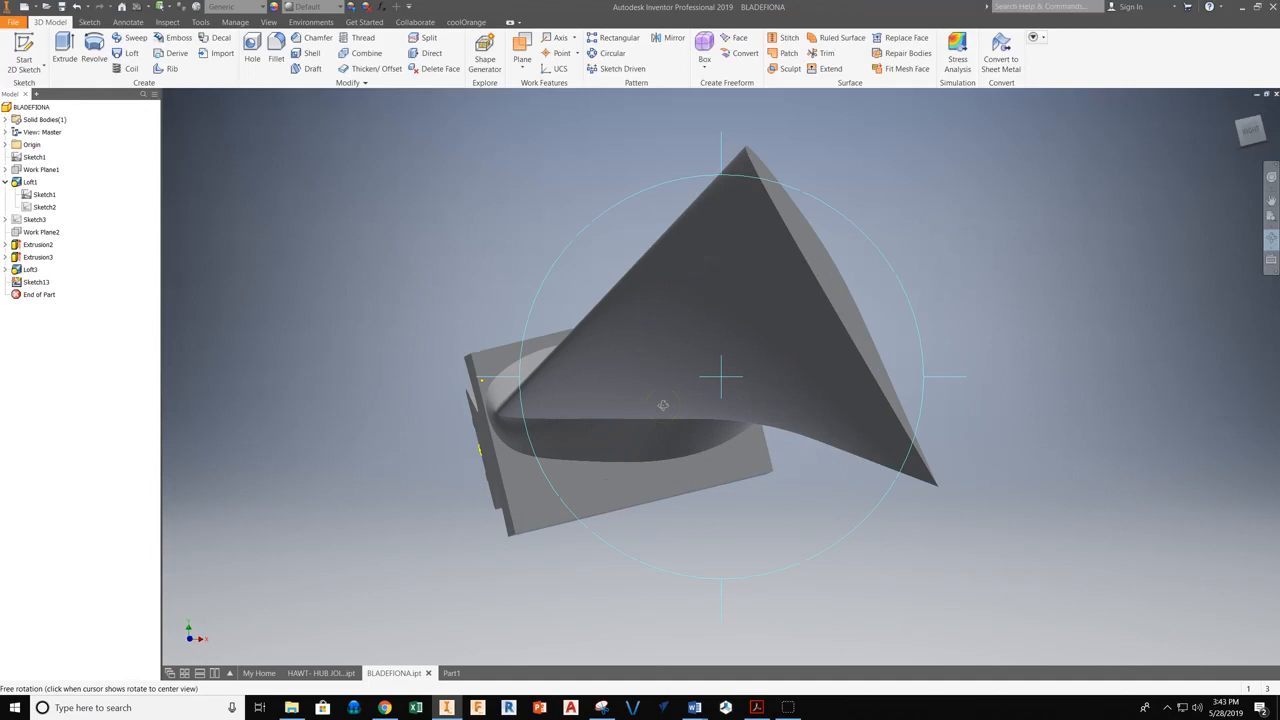
{"action": "left_click_drag", "start_coordinate": [515, 449], "coordinate": [703, 469]}
{"action": "scroll", "coordinate": [645, 451], "scroll_direction": "up", "scroll_amount": 5}
{"action": "scroll", "coordinate": [700, 466], "scroll_direction": "up", "scroll_amount": 2}
{"action": "middle_click_drag", "start_coordinate": [700, 466], "coordinate": [689, 410]}
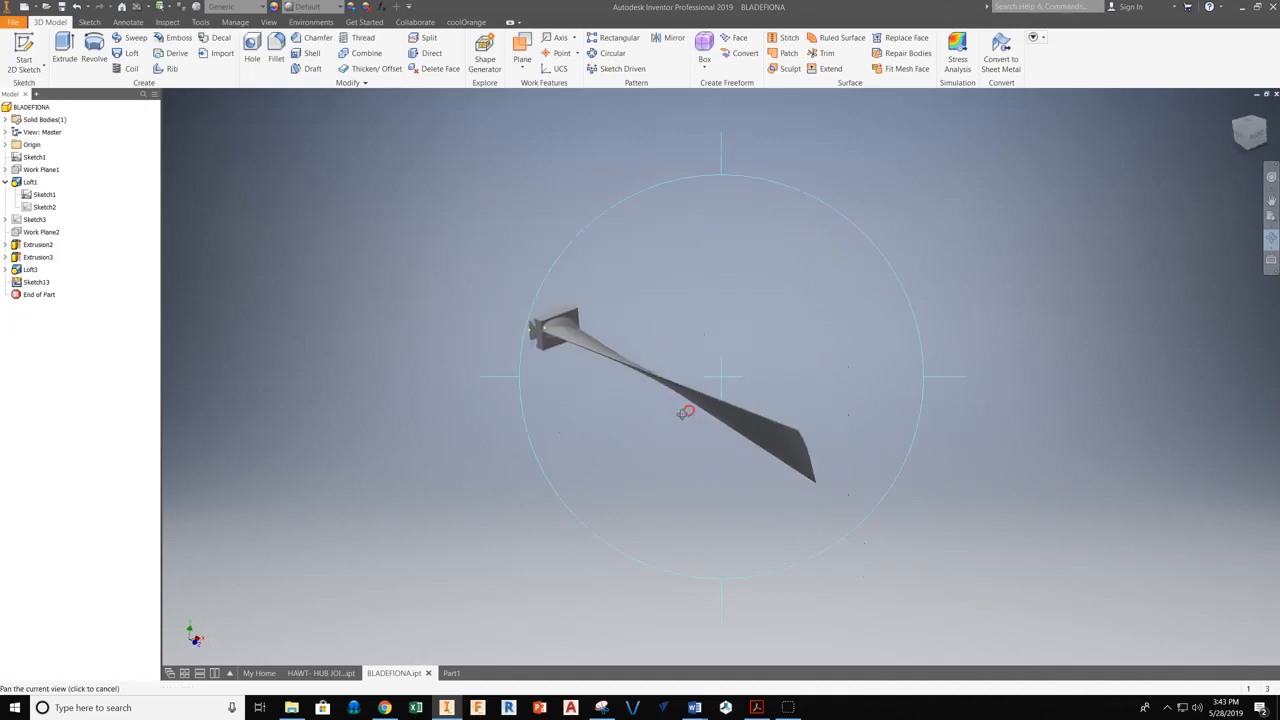
Switch to the HAWT- HUB JOINT part and examine the block's dovetail side and flat rectangular face.
{"action": "left_click", "coordinate": [325, 673]}
{"action": "scroll", "coordinate": [660, 485], "scroll_direction": "up", "scroll_amount": 3}
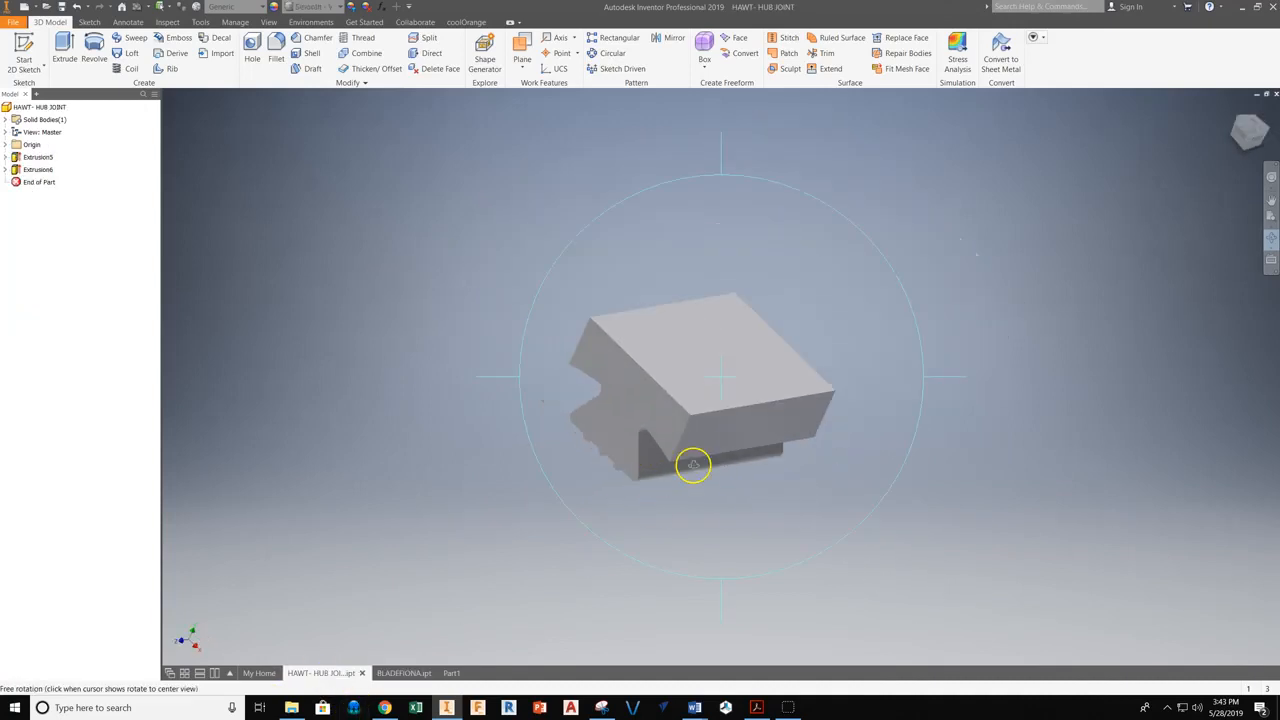
{"action": "left_click_drag", "start_coordinate": [786, 450], "coordinate": [763, 557]}
{"action": "left_click_drag", "start_coordinate": [620, 257], "coordinate": [746, 189]}
{"action": "scroll", "coordinate": [666, 349], "scroll_direction": "down", "scroll_amount": 1}
{"action": "scroll", "coordinate": [800, 391], "scroll_direction": "up", "scroll_amount": 3}
{"action": "middle_click_drag", "start_coordinate": [786, 389], "coordinate": [630, 370]}
{"action": "scroll", "coordinate": [625, 376], "scroll_direction": "down", "scroll_amount": 2}
{"action": "left_click_drag", "start_coordinate": [619, 385], "coordinate": [732, 425]}
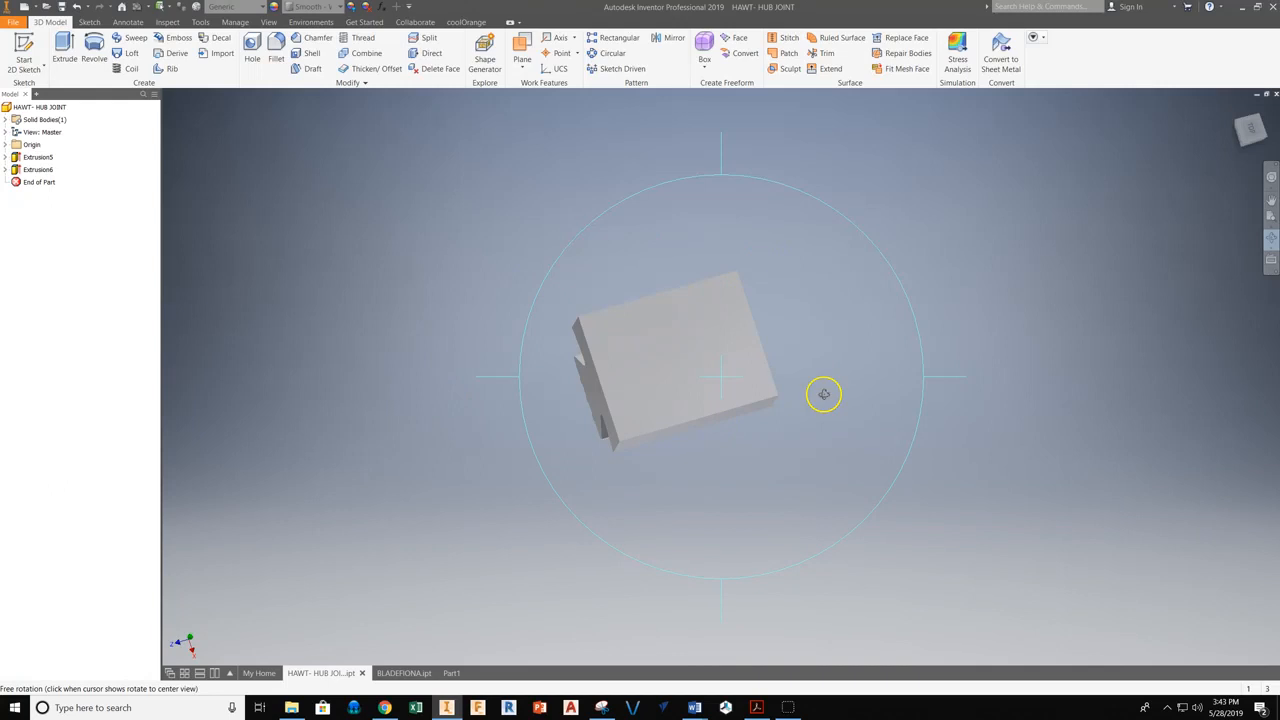
Start a sketch on the joint's flat rectangular face and draw a horizontal centre line about 0.875 in long across its full width.
{"action": "left_click", "coordinate": [23, 55]}
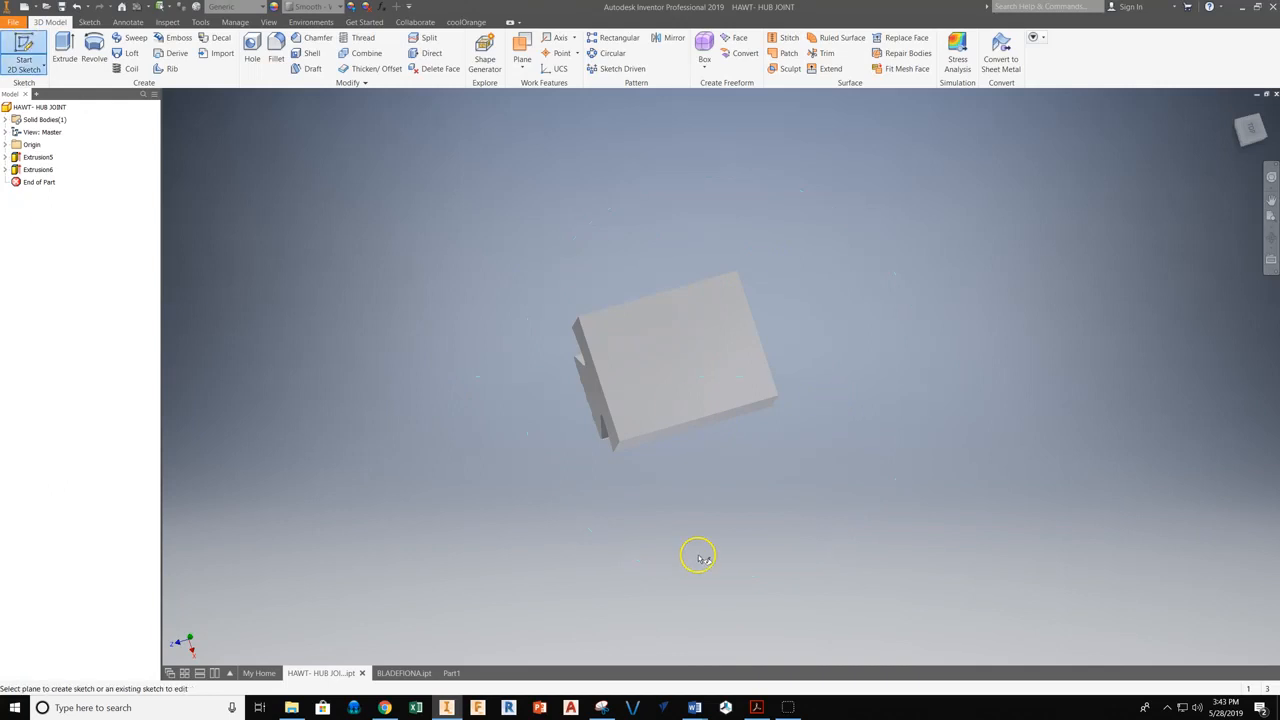
{"action": "left_click", "coordinate": [682, 386]}
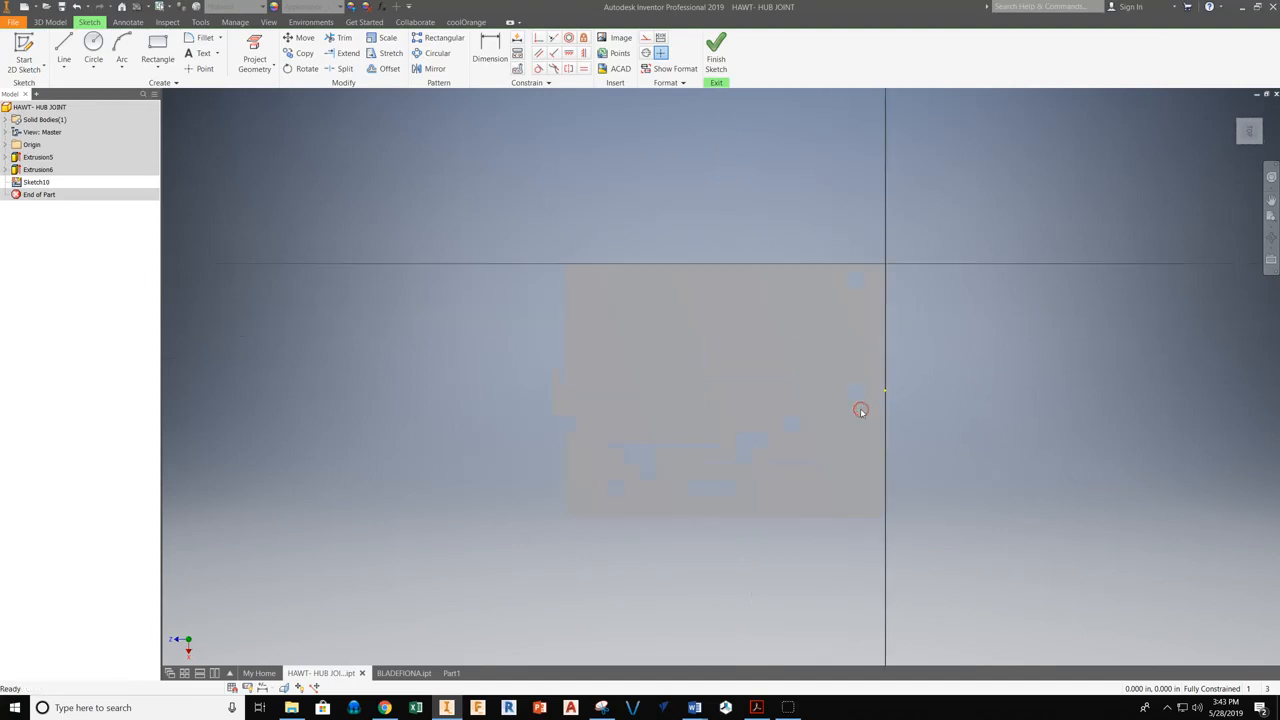
{"action": "left_click", "coordinate": [63, 45]}
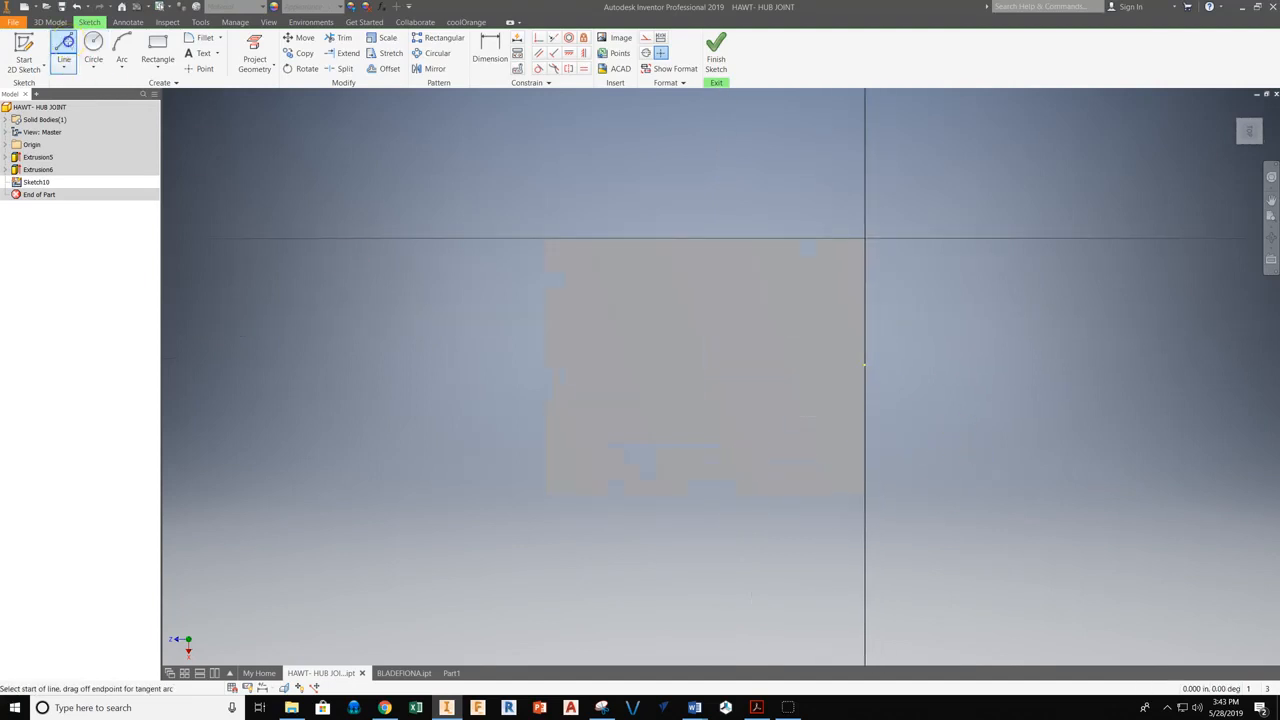
{"action": "left_click", "coordinate": [864, 368]}
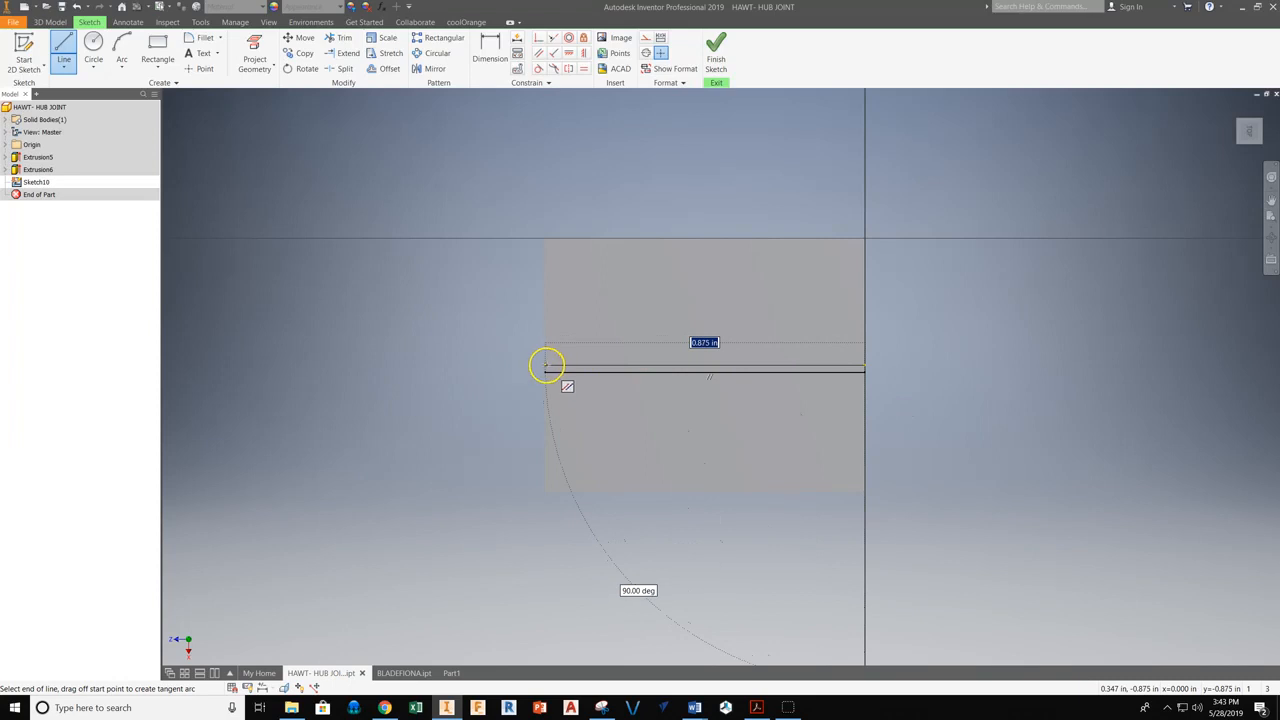
{"action": "left_click", "coordinate": [546, 367]}
{"action": "key", "text": "Escape"}
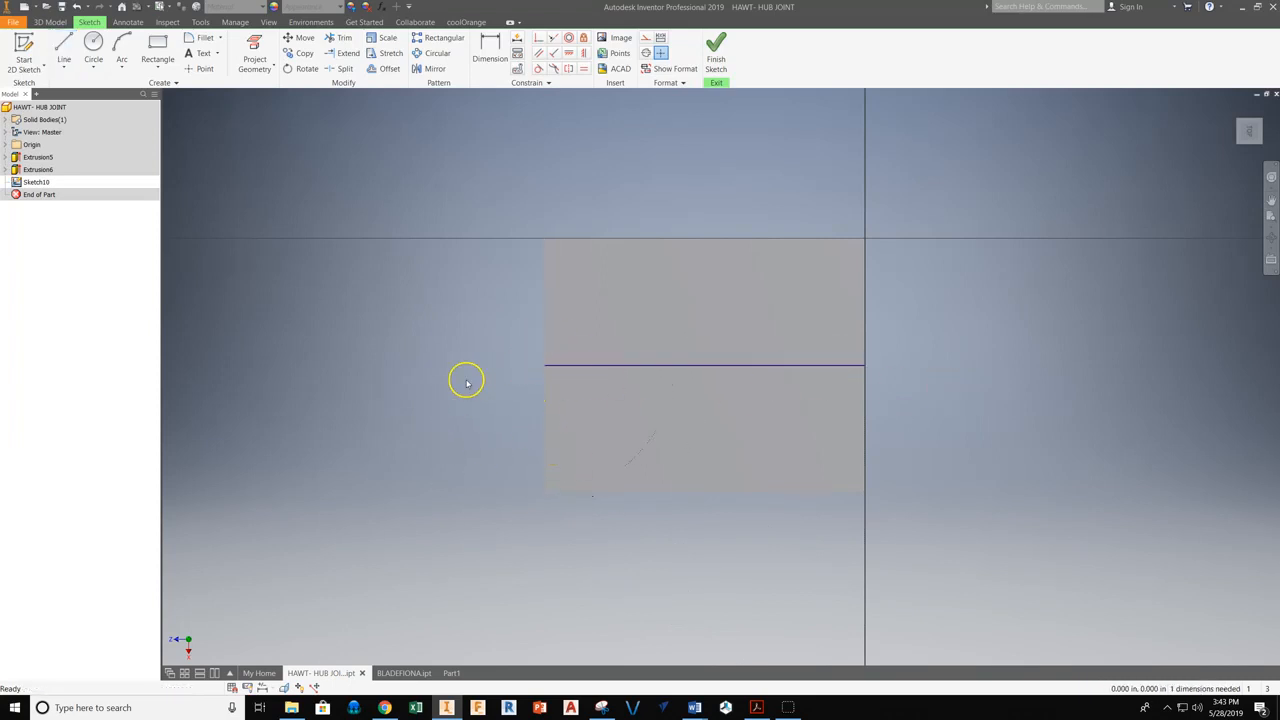
Sketch a horizontal arrow beside the block, level with the centre line and pointing towards the face's left edge.
{"action": "left_click", "coordinate": [1271, 237]}
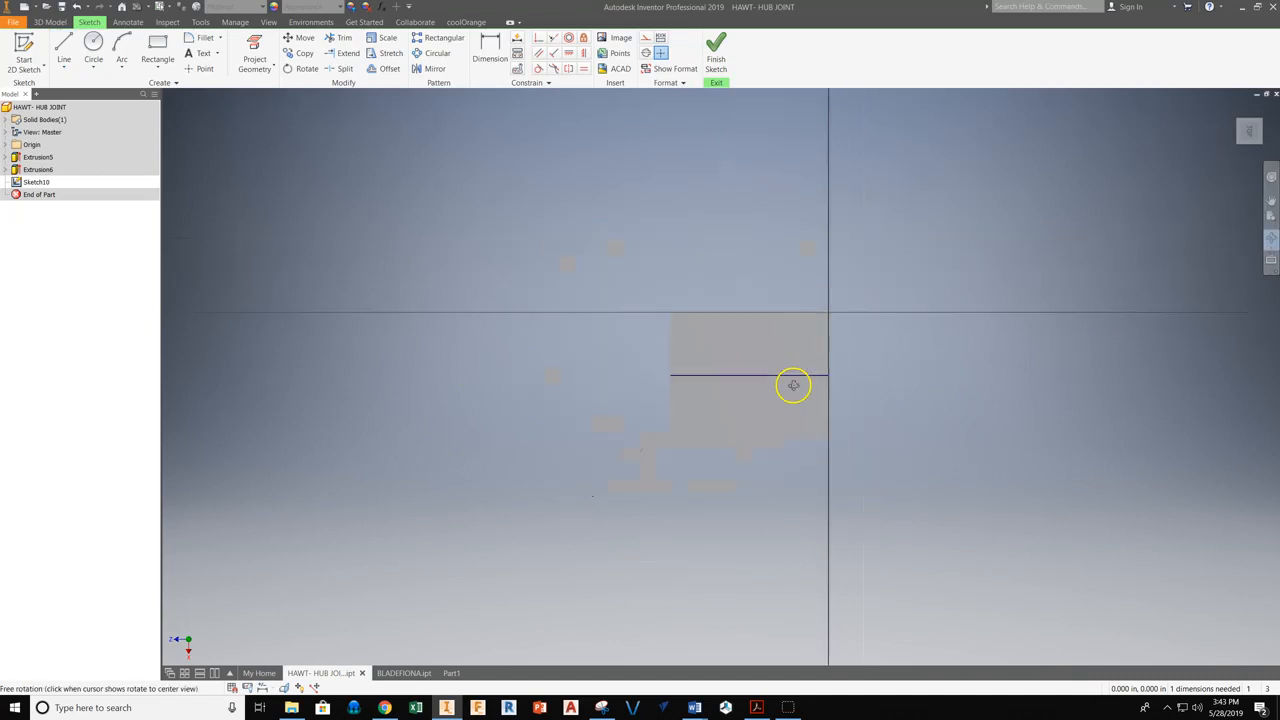
{"action": "left_click_drag", "start_coordinate": [740, 423], "coordinate": [636, 430]}
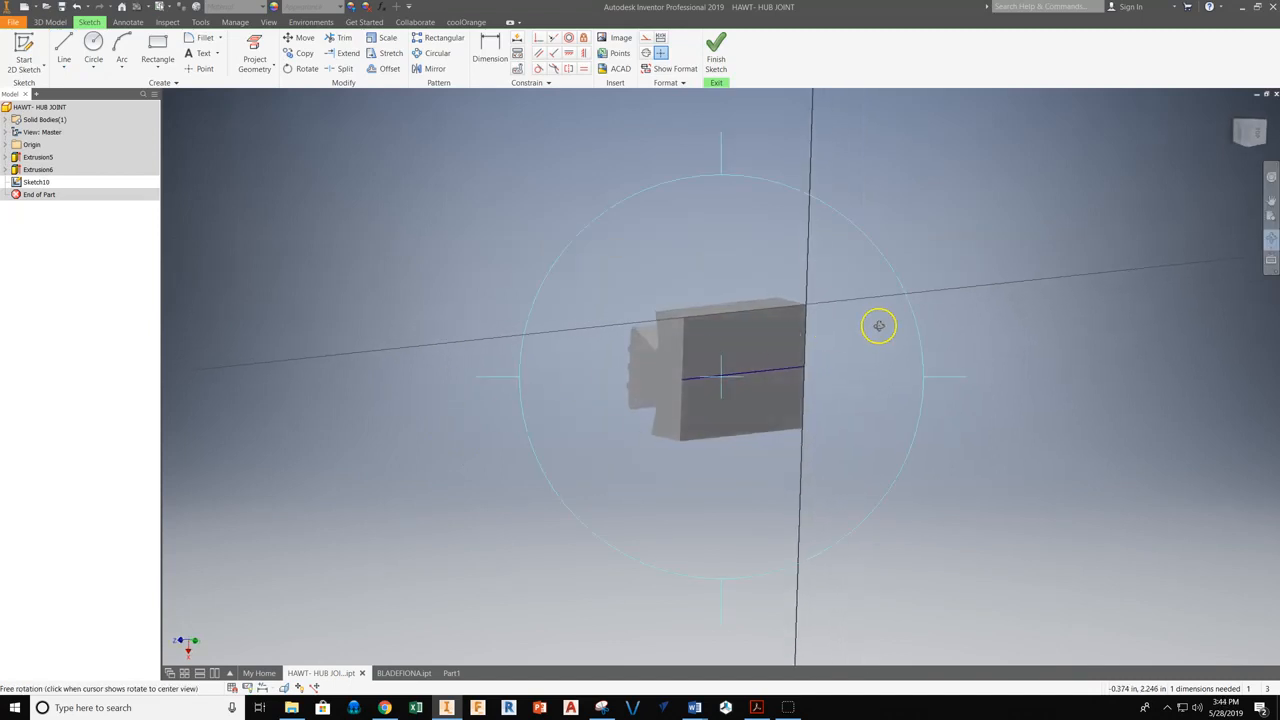
{"action": "left_click_drag", "start_coordinate": [566, 391], "coordinate": [686, 386]}
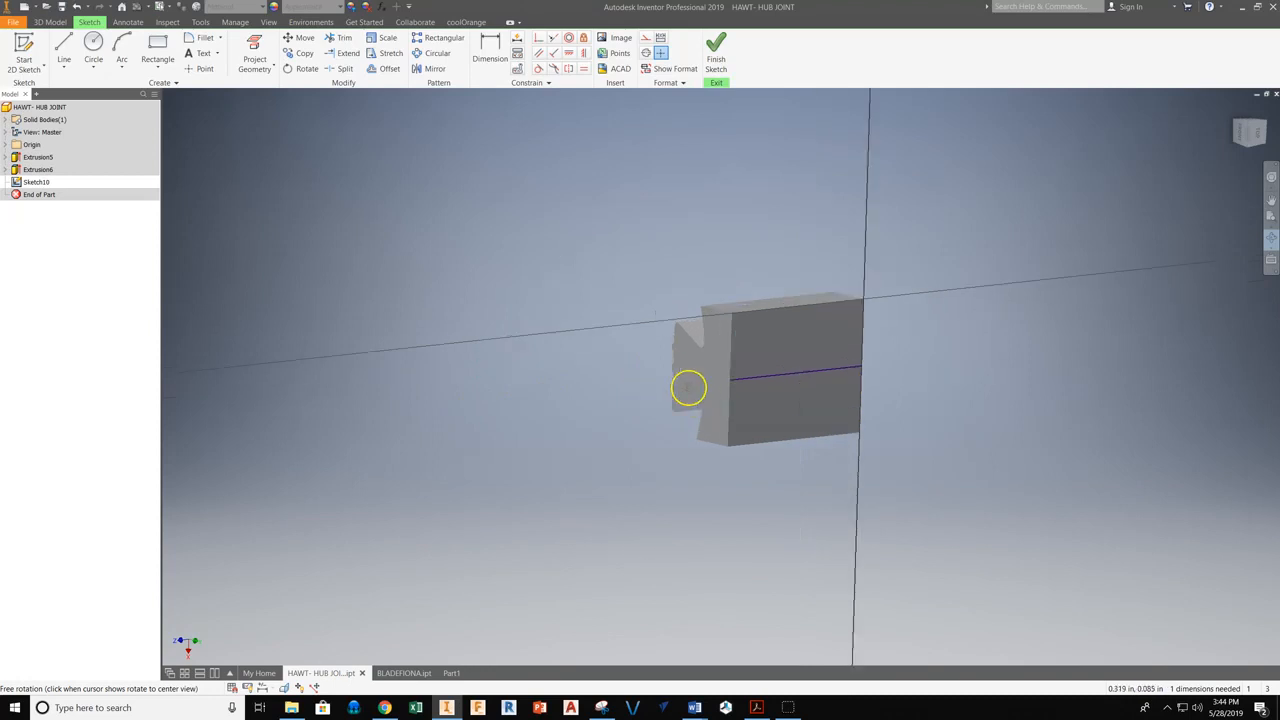
{"action": "left_click", "coordinate": [1256, 137]}
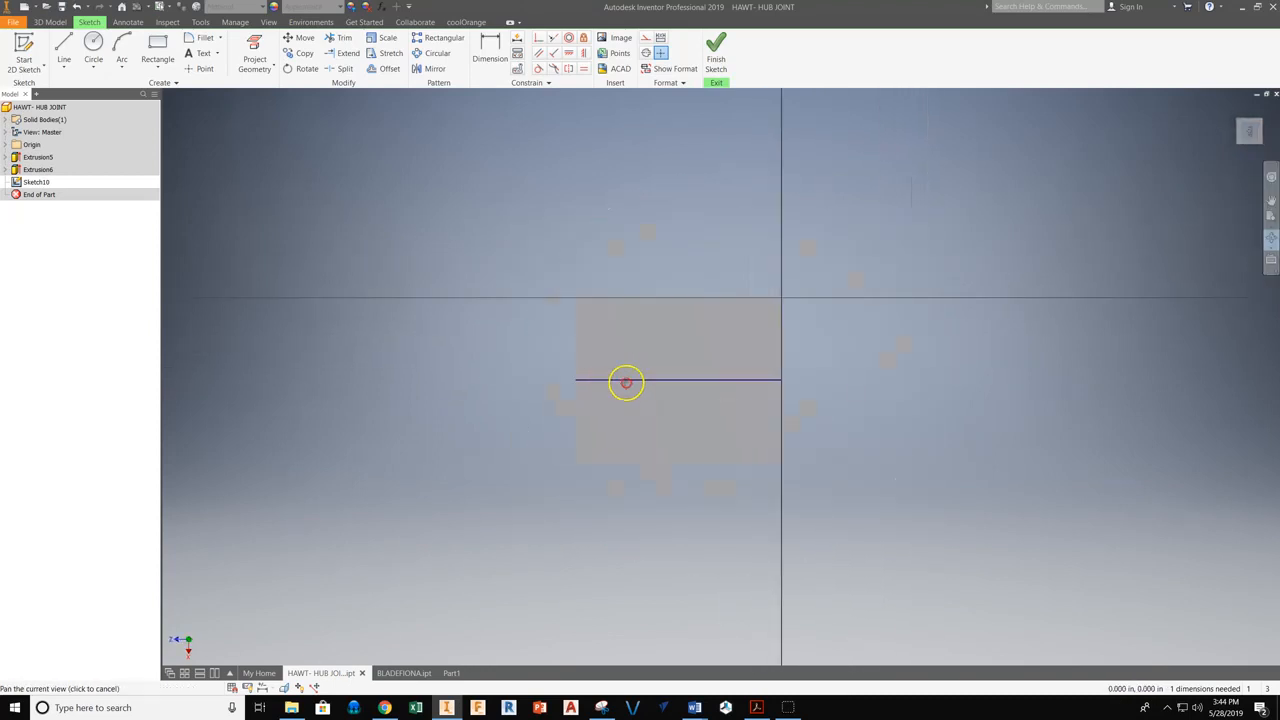
{"action": "left_click", "coordinate": [63, 45]}
{"action": "left_click", "coordinate": [307, 377]}
{"action": "left_click", "coordinate": [437, 377]}
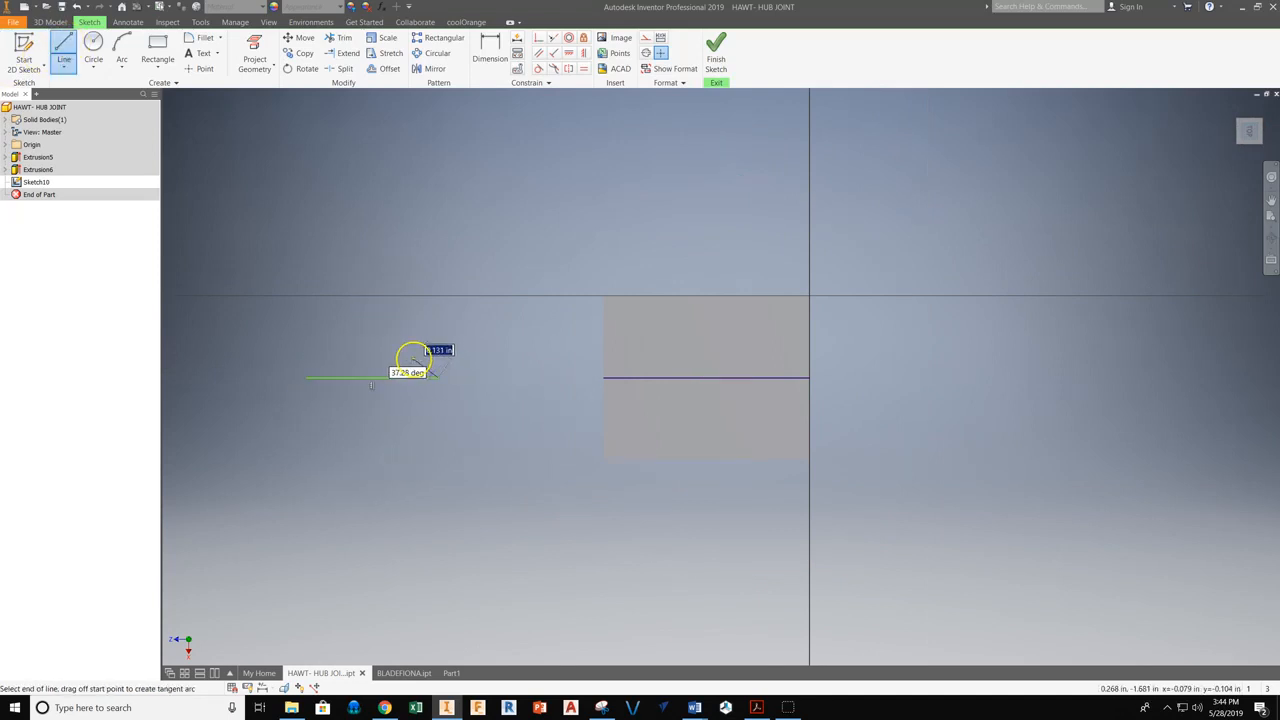
{"action": "double_click", "coordinate": [438, 377]}
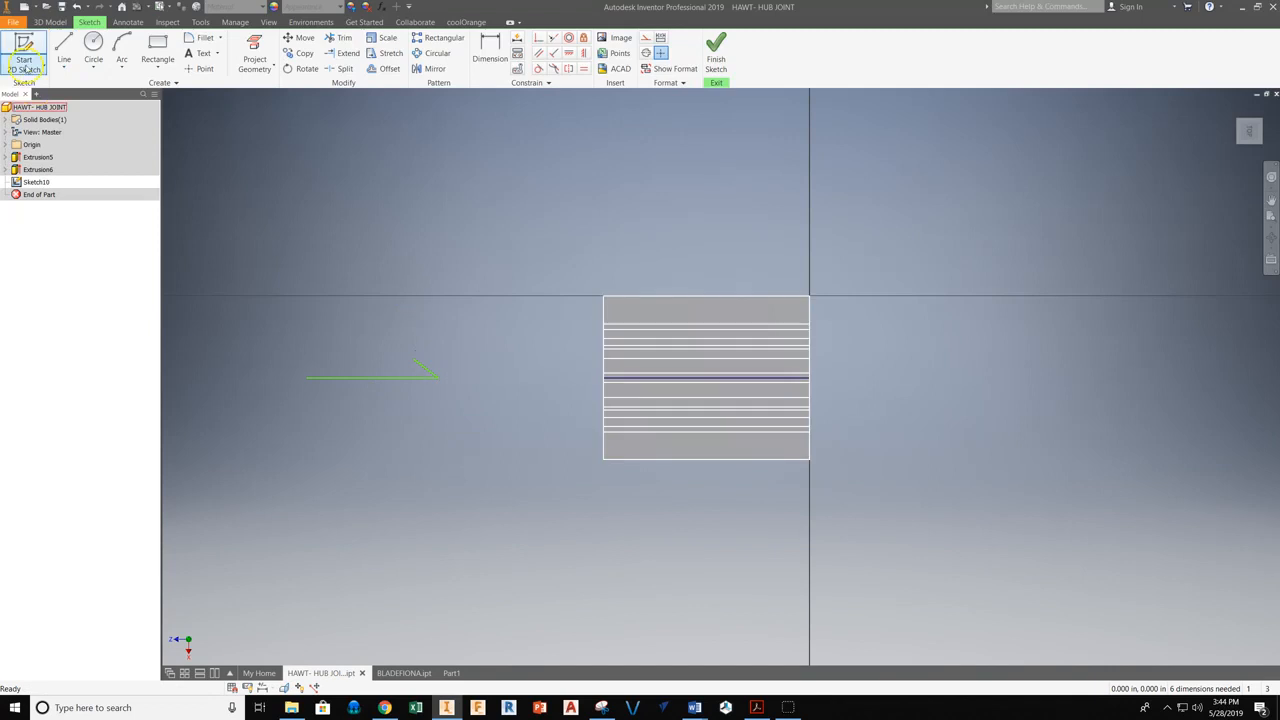
{"action": "left_click", "coordinate": [437, 377]}
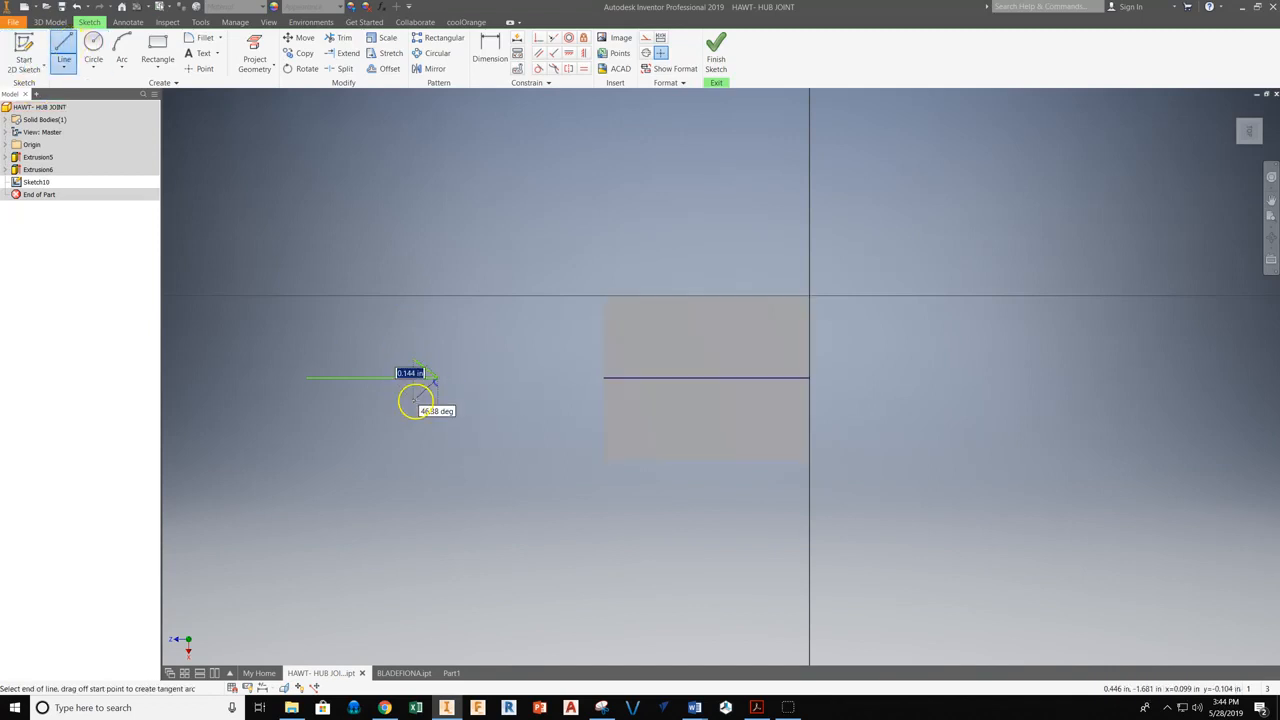
{"action": "key", "text": "Escape"}
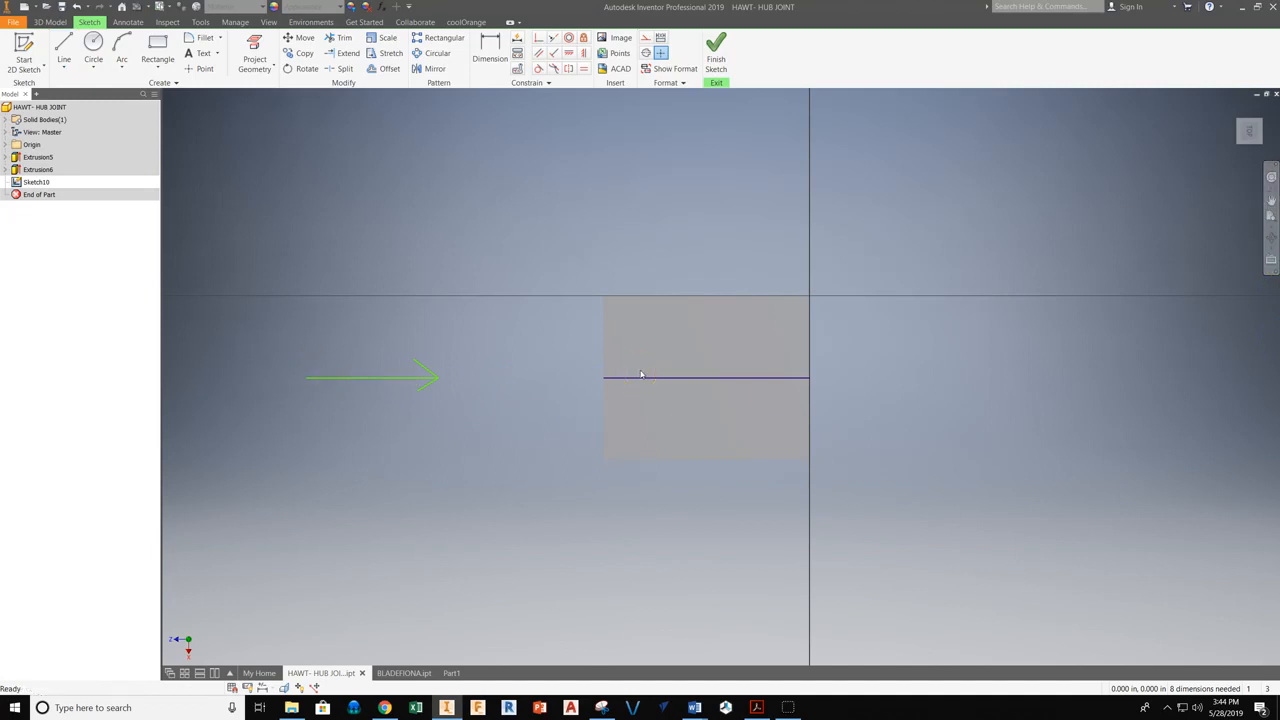
Sketch a slanted line from the centre line's midpoint up past the face's left edge, at about 16 degrees to the centre line.
{"action": "middle_click_drag", "start_coordinate": [434, 283], "coordinate": [452, 317]}
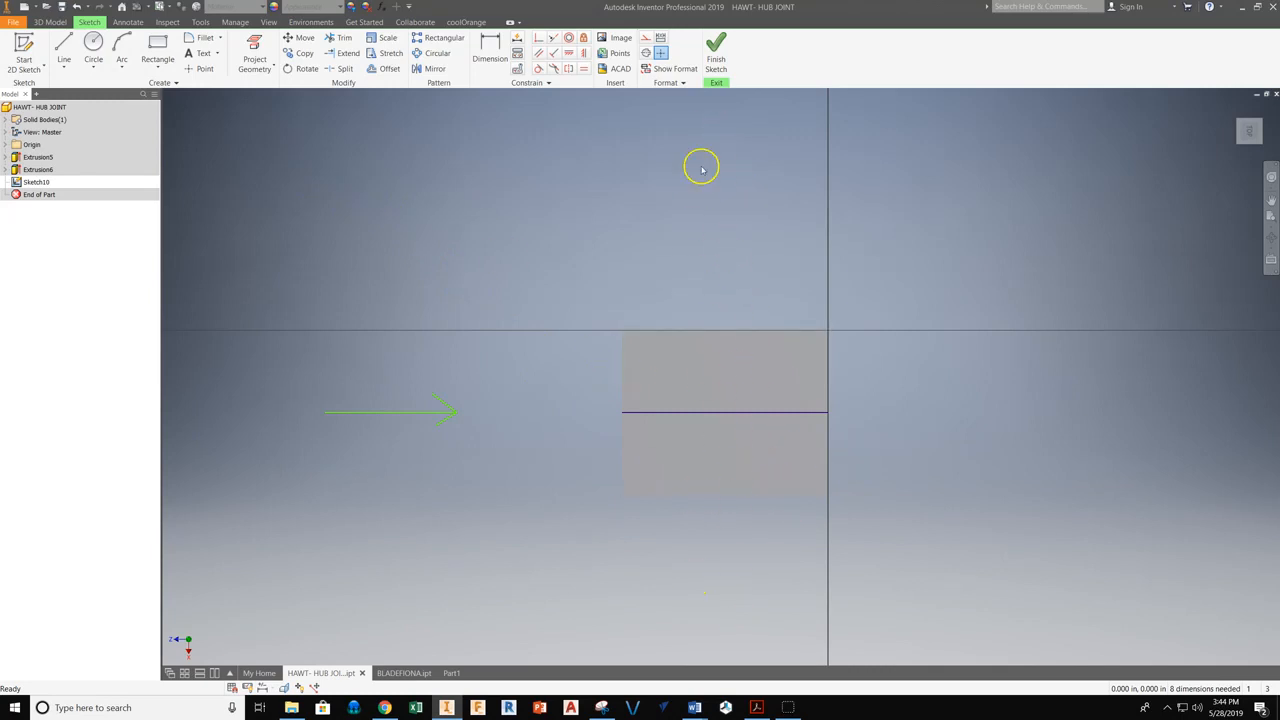
{"action": "scroll", "coordinate": [763, 408], "scroll_direction": "up", "scroll_amount": 3}
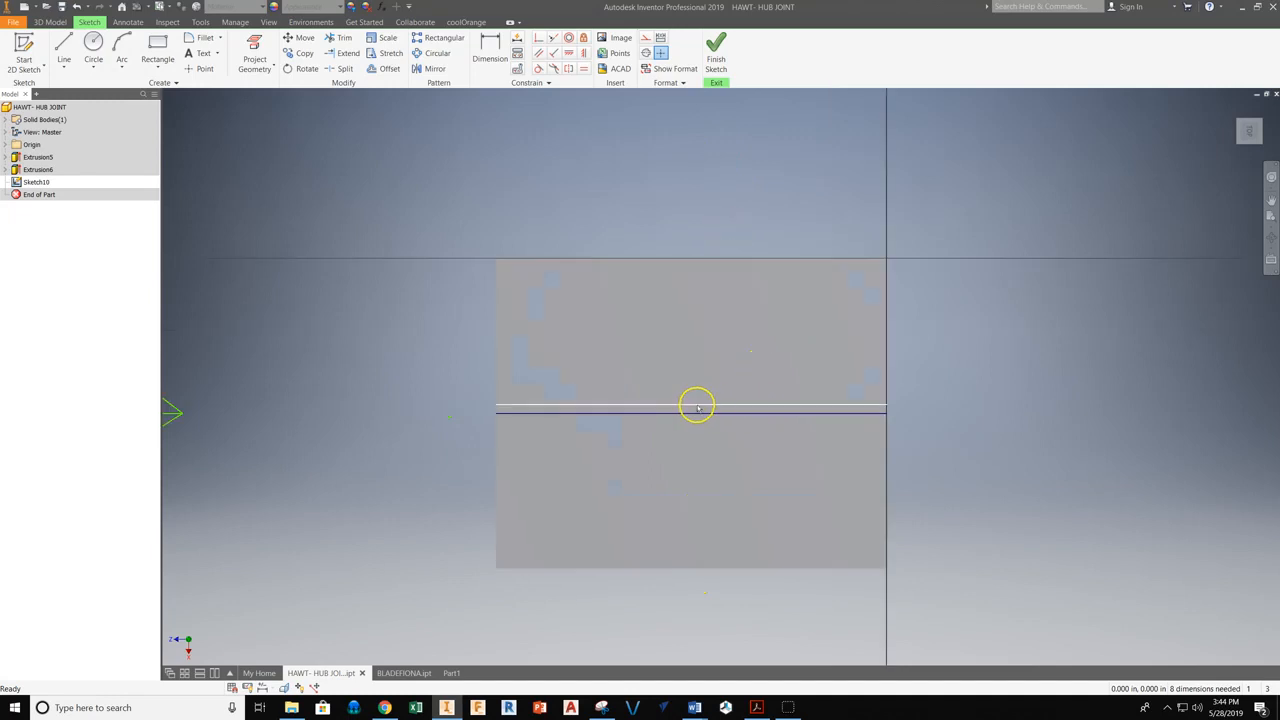
{"action": "middle_click_drag", "start_coordinate": [680, 354], "coordinate": [711, 320]}
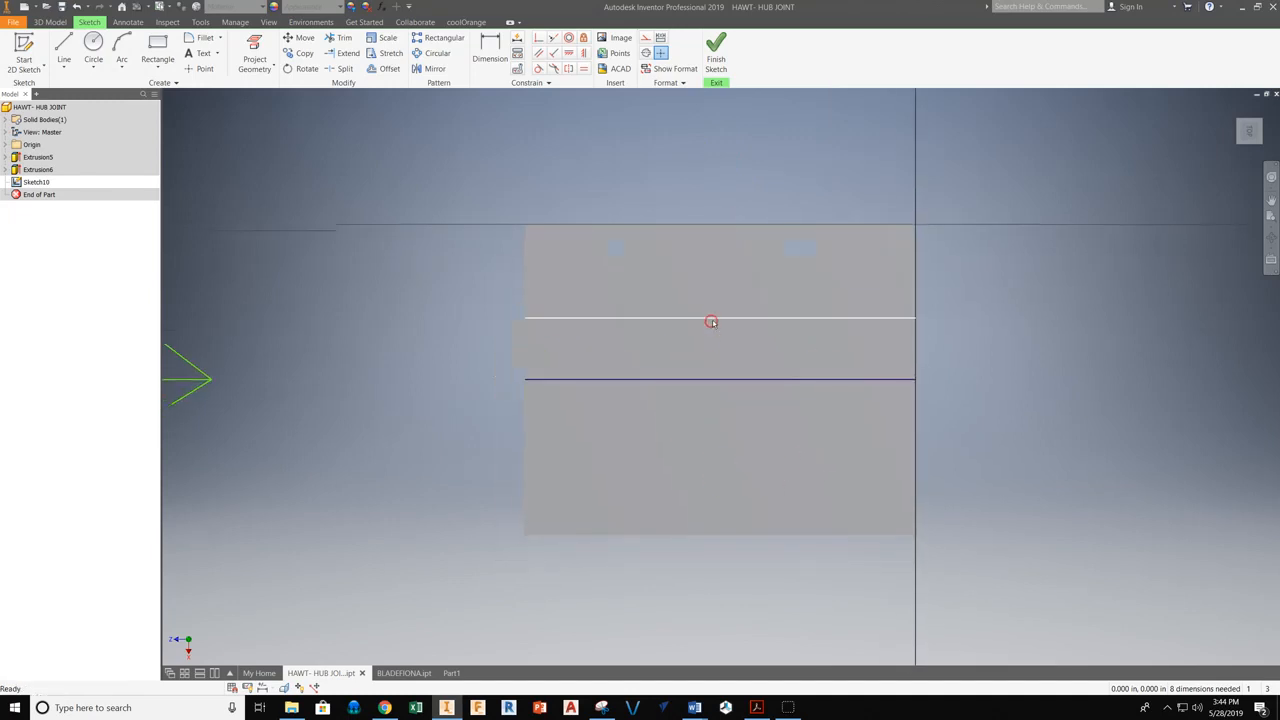
{"action": "left_click", "coordinate": [63, 46]}
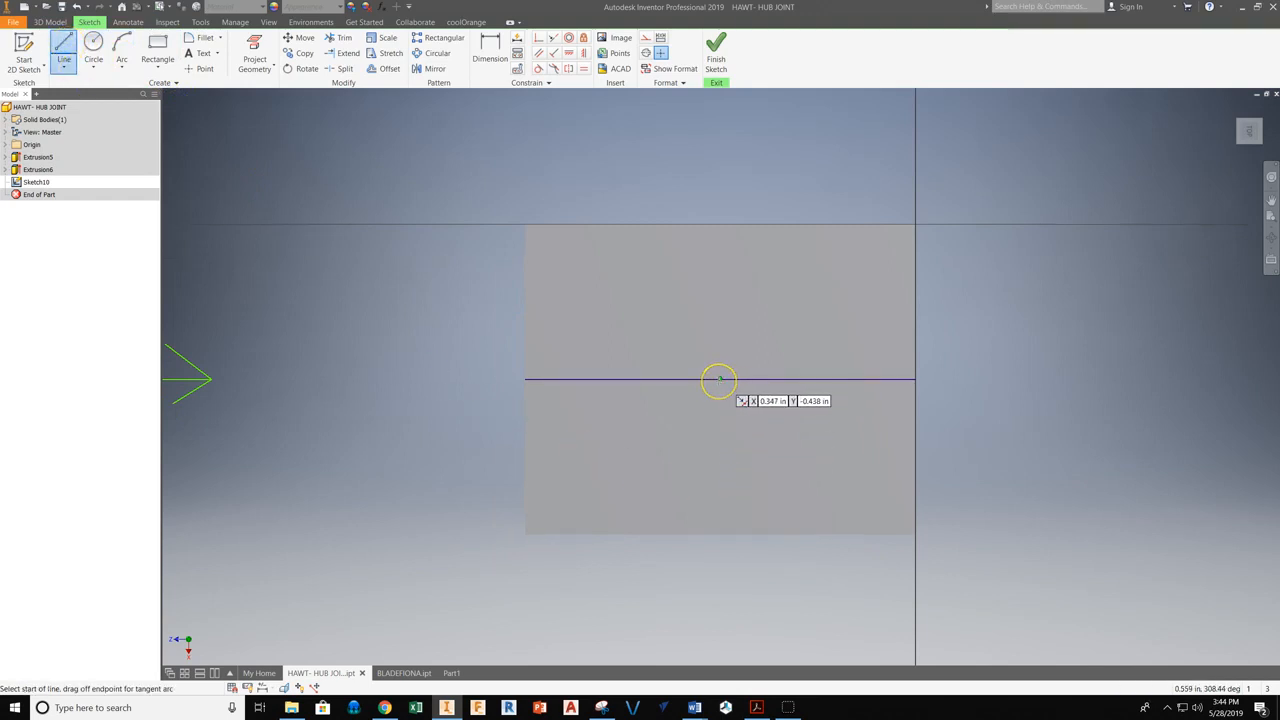
{"action": "left_click", "coordinate": [720, 378]}
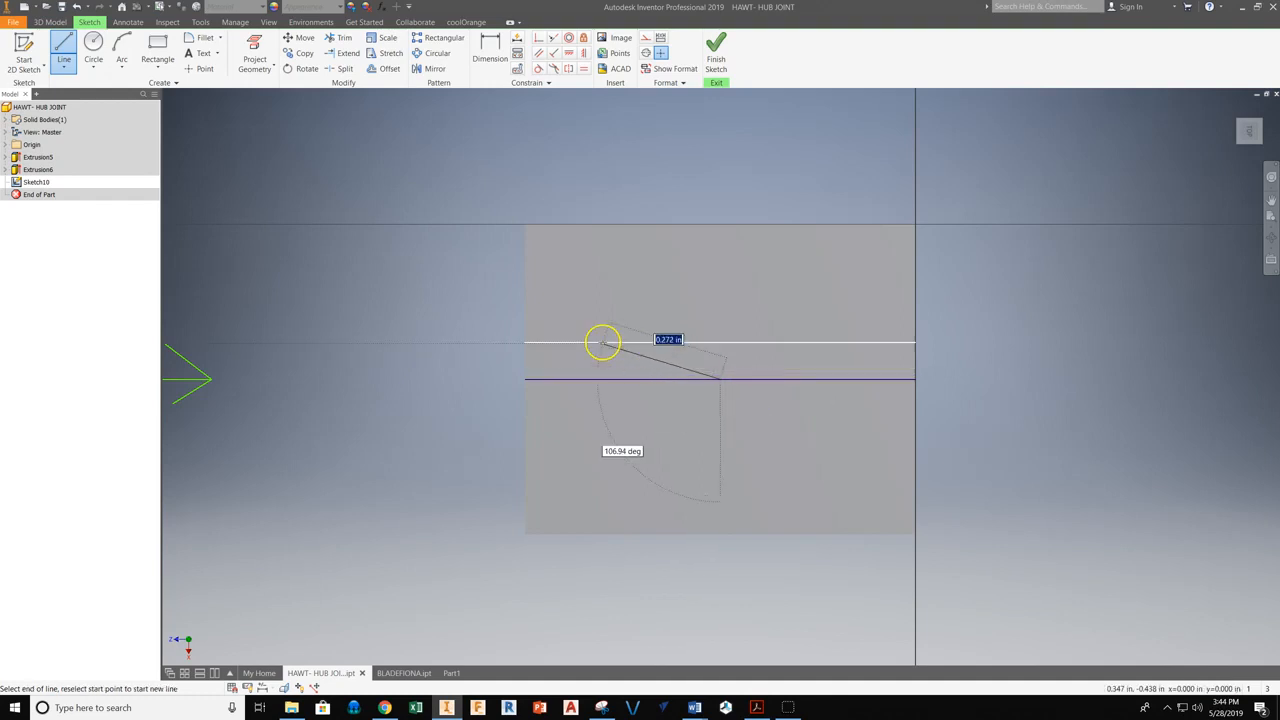
{"action": "left_click", "coordinate": [488, 313]}
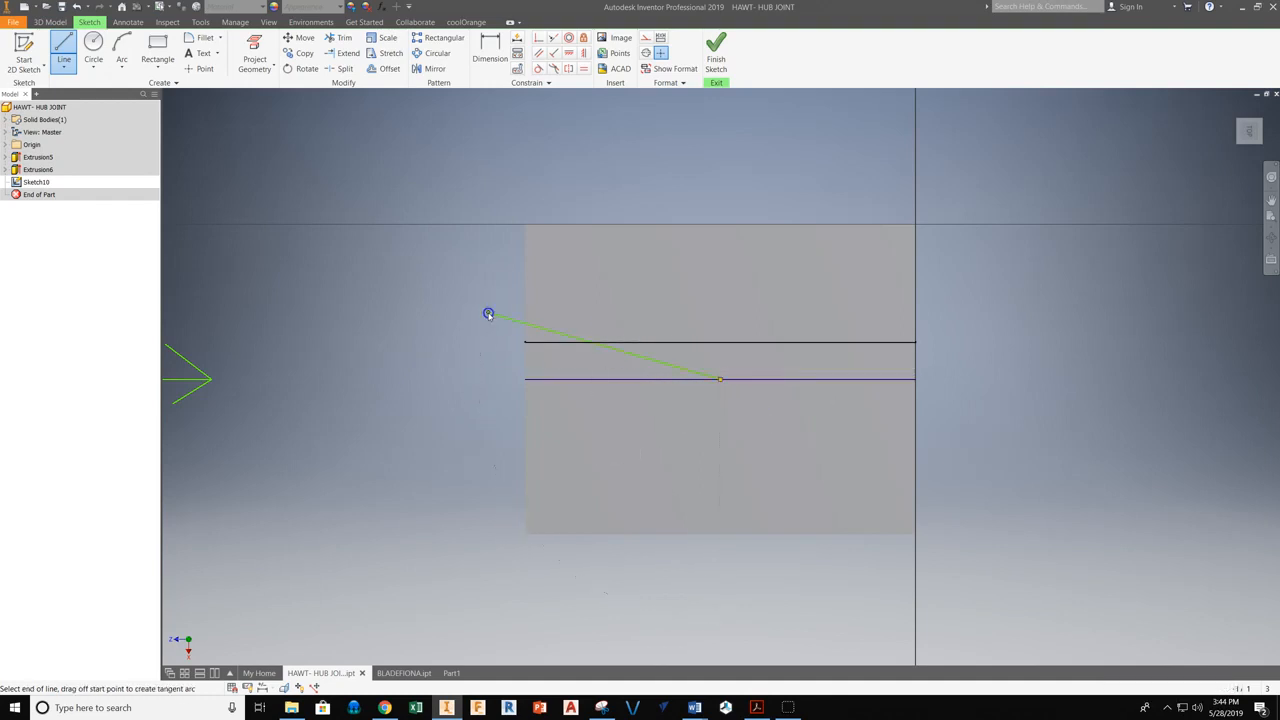
{"action": "key", "text": "Escape"}
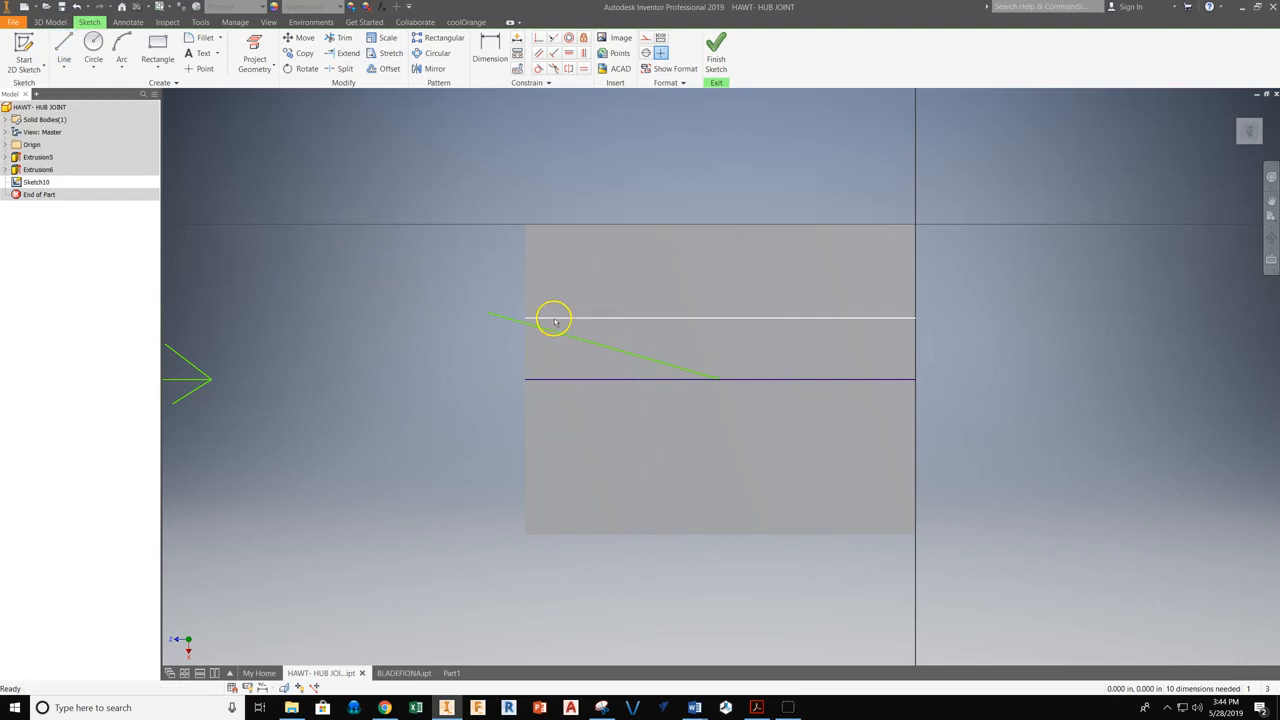
Dimension the angle between the slanted line and the centre line as 10 degrees.
{"action": "left_click", "coordinate": [487, 58]}
{"action": "left_click", "coordinate": [503, 318]}
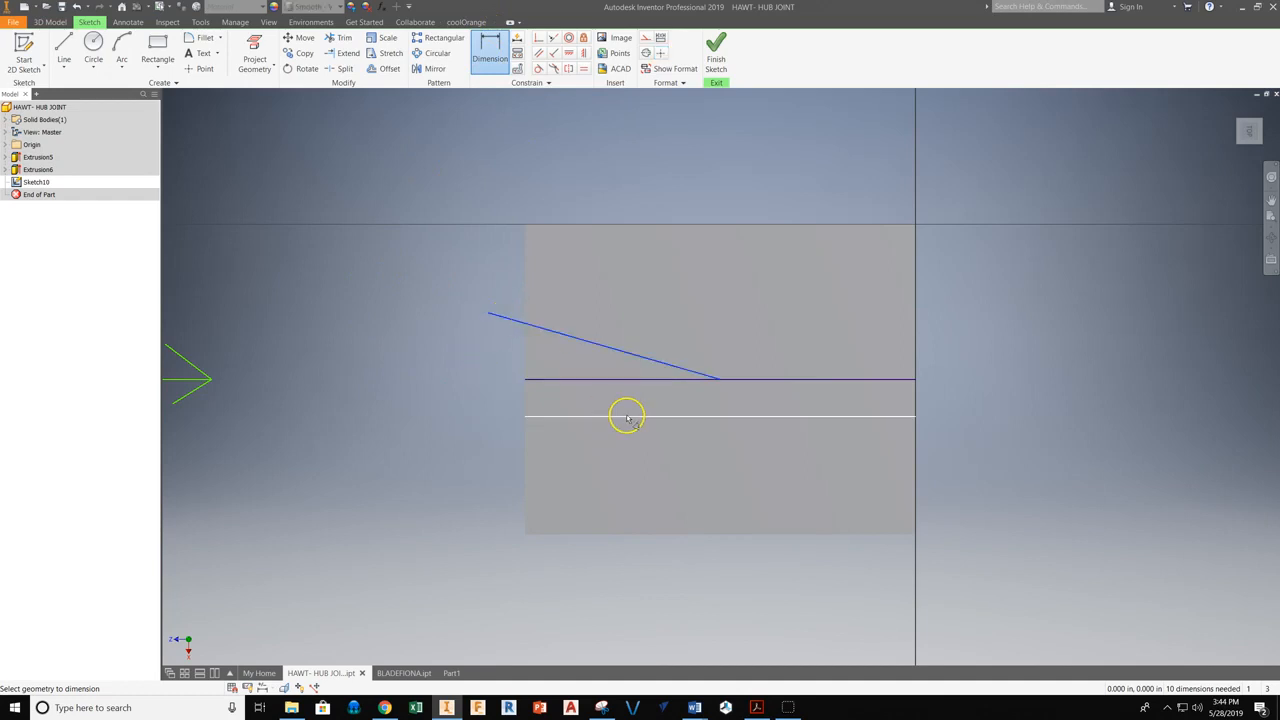
{"action": "left_click", "coordinate": [612, 379]}
{"action": "left_click", "coordinate": [500, 360]}
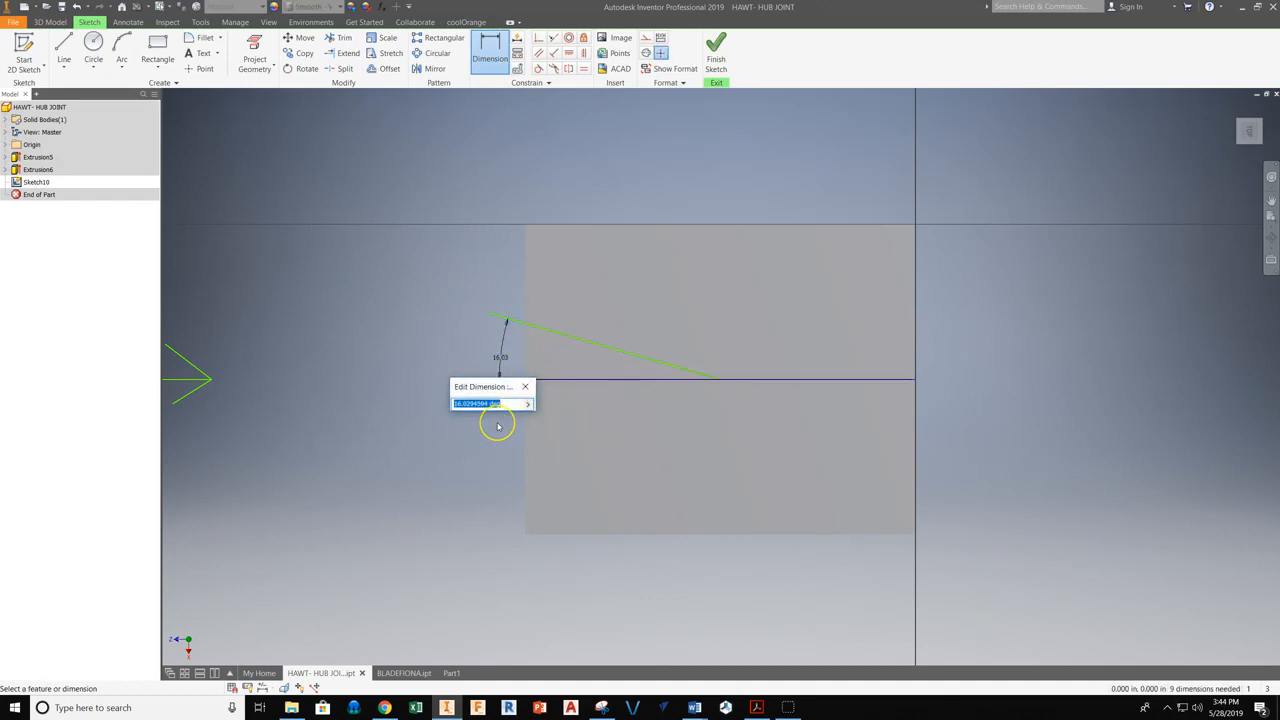
{"action": "key", "text": "Return"}
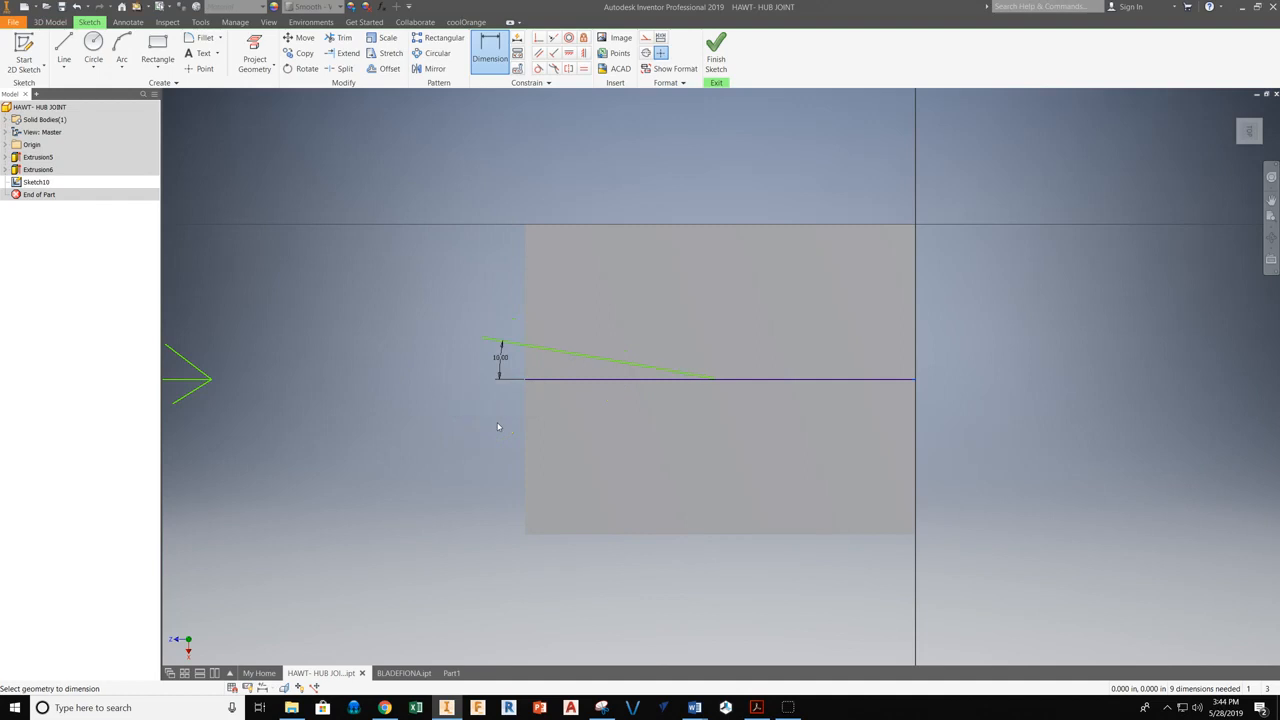
Set the angle between the slanted line and the centre line to 15 degrees.
{"action": "double_click", "coordinate": [499, 360]}
{"action": "left_click", "coordinate": [500, 406]}
{"action": "type", "text": "15"}
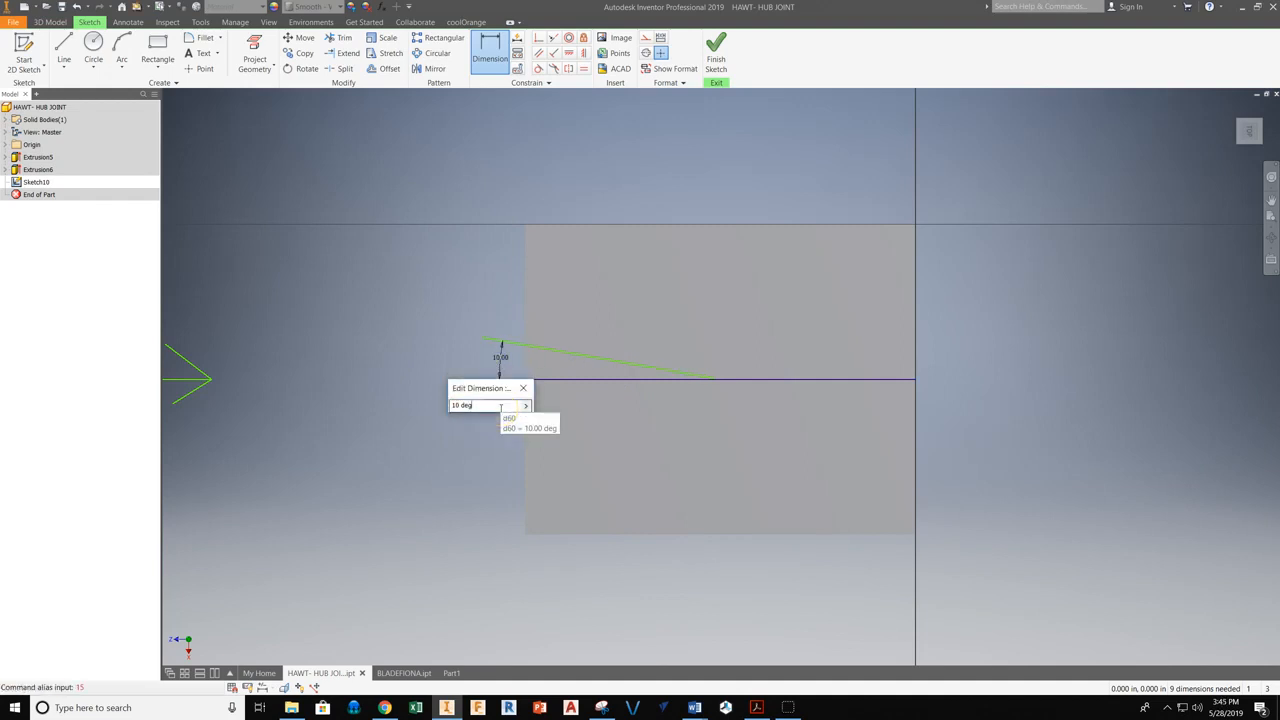
{"action": "left_click_drag", "start_coordinate": [501, 406], "coordinate": [454, 410]}
{"action": "key", "text": "Return"}
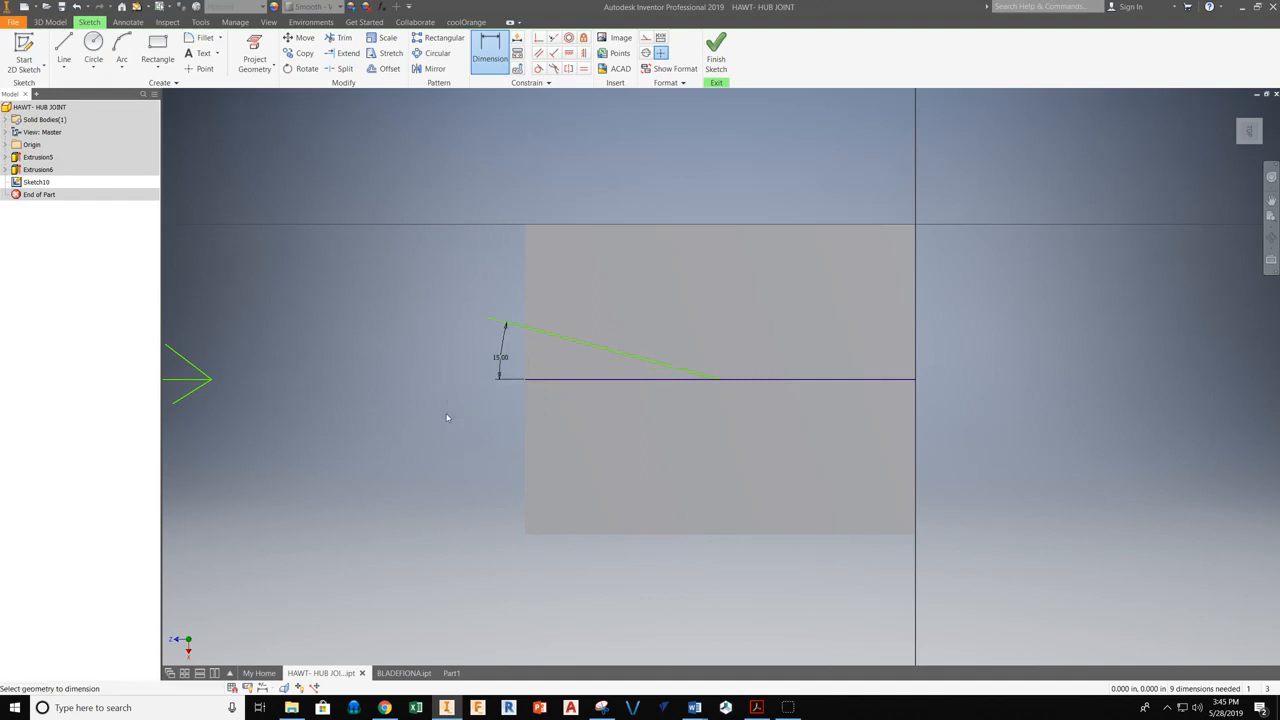
{"action": "scroll", "coordinate": [590, 381], "scroll_direction": "up", "scroll_amount": 4}
{"action": "middle_click_drag", "start_coordinate": [552, 369], "coordinate": [575, 383]}
{"action": "scroll", "coordinate": [576, 382], "scroll_direction": "down", "scroll_amount": 5}
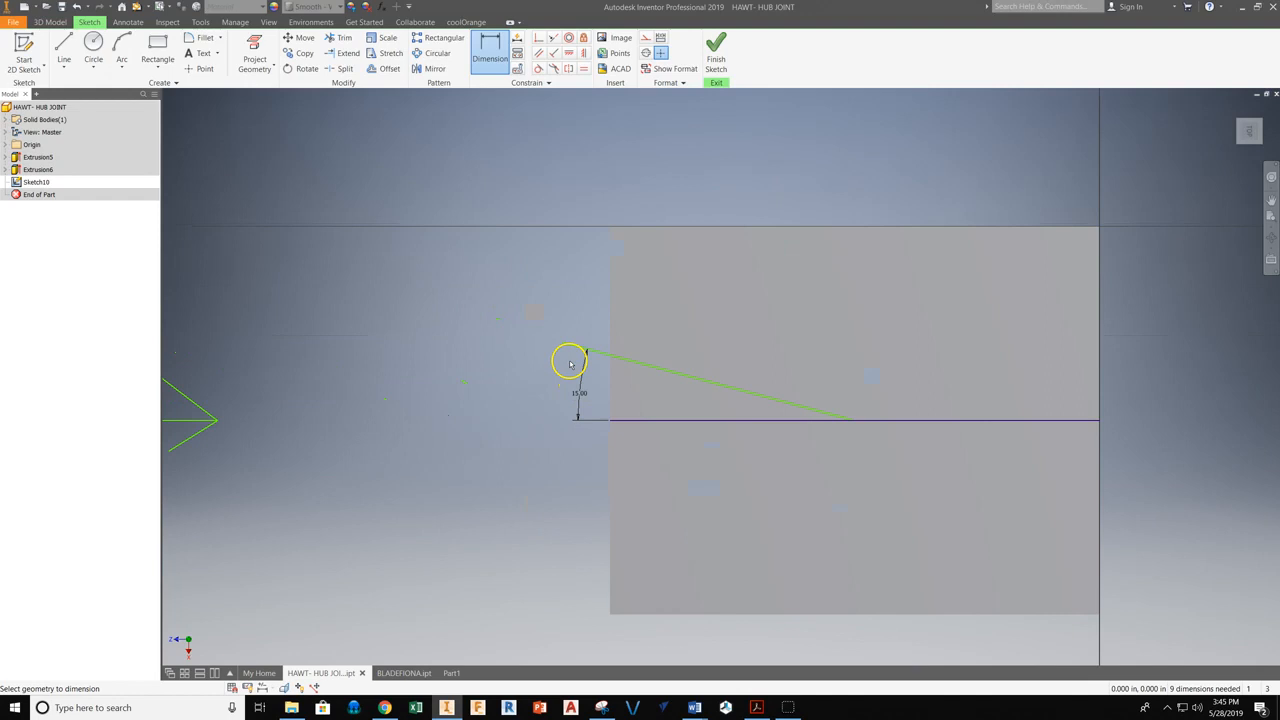
{"action": "mouse_move", "coordinate": [654, 371]}
{"action": "middle_mouse_down"}
{"action": "mouse_move", "coordinate": [586, 366]}
{"action": "mouse_move", "coordinate": [596, 381]}
{"action": "middle_mouse_up"}
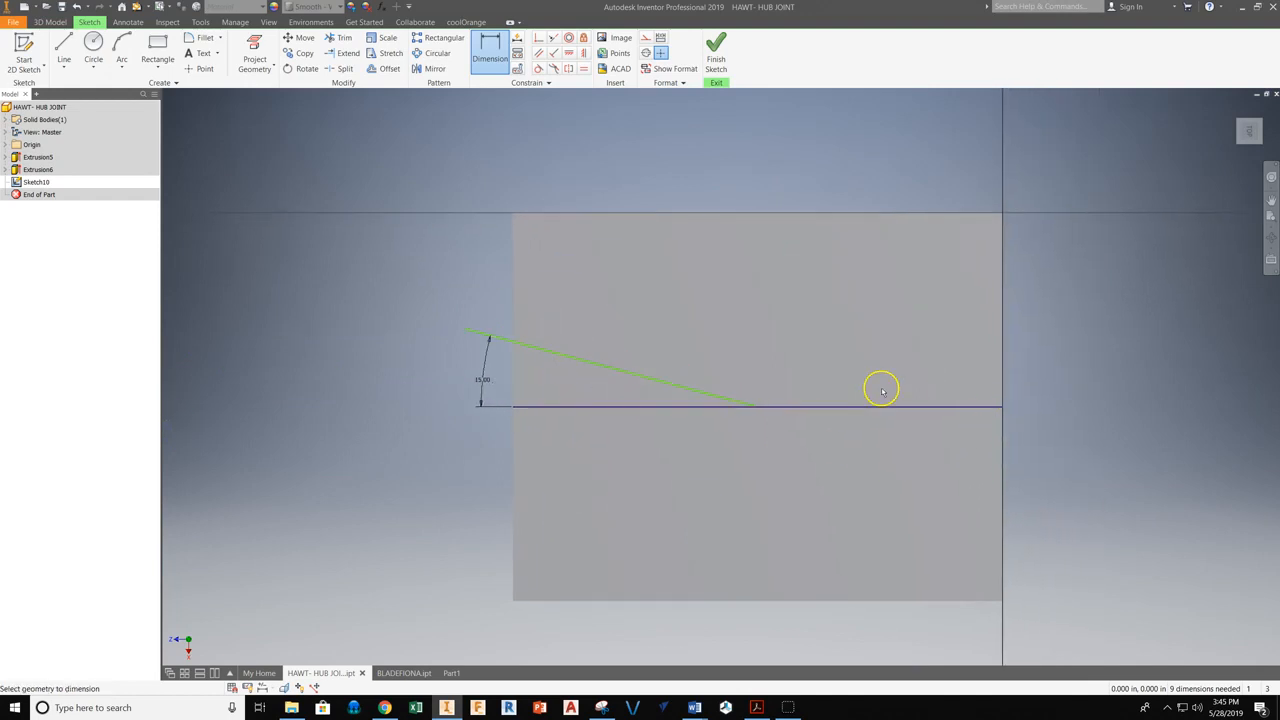
{"action": "middle_click_drag", "start_coordinate": [871, 451], "coordinate": [814, 448]}
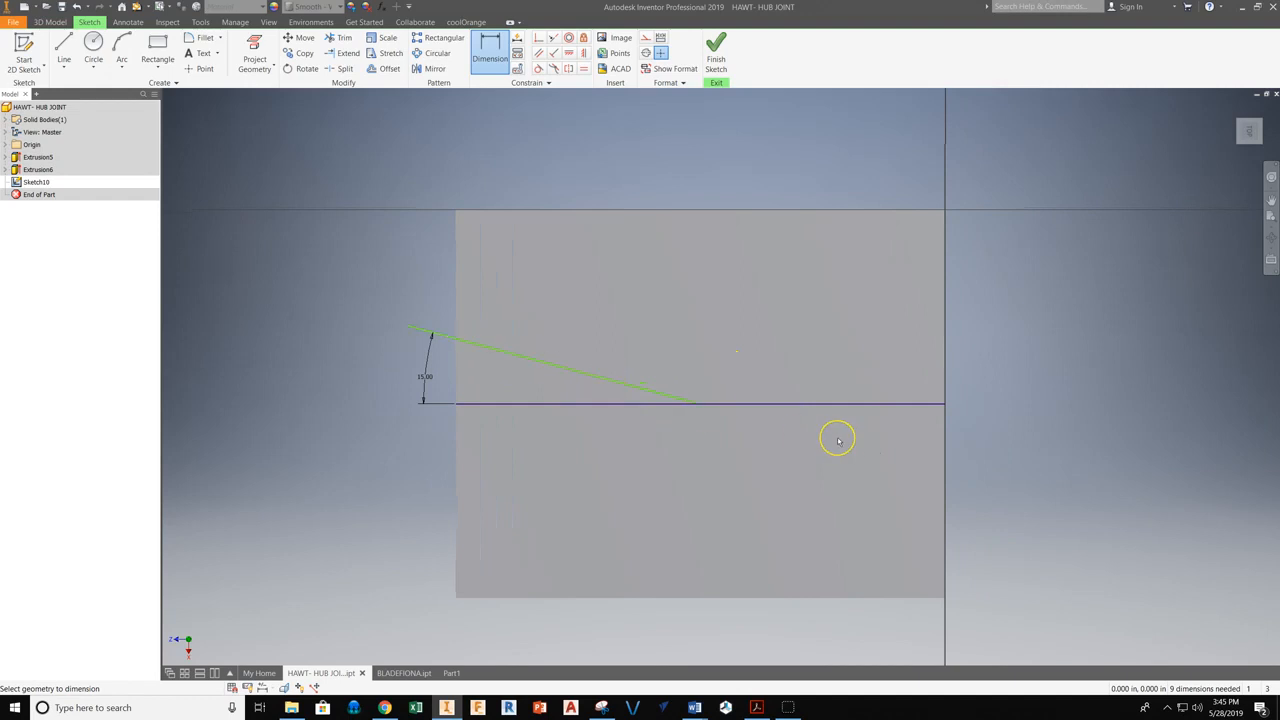
{"action": "left_click", "coordinate": [714, 395]}
{"action": "left_click", "coordinate": [671, 312]}
{"action": "middle_click_drag", "start_coordinate": [486, 329], "coordinate": [488, 351]}
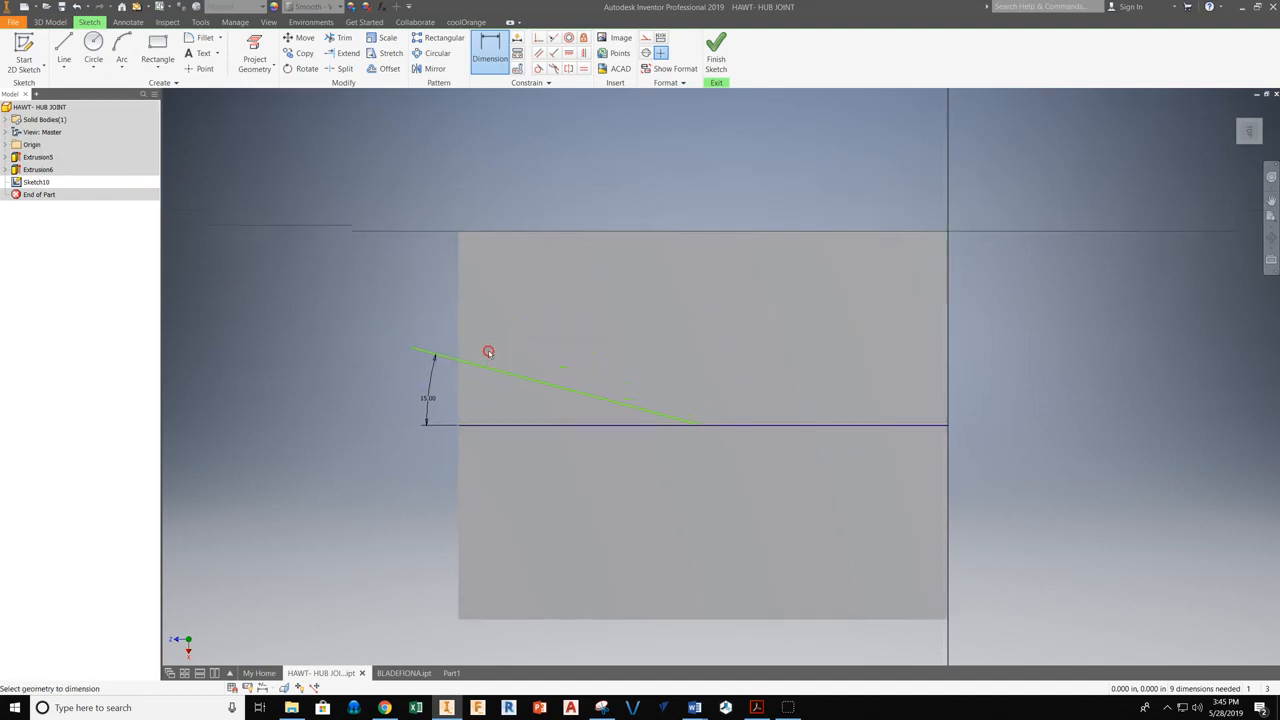
Sketch a second slanted line about 0.58 in long from the centre line's midpoint past the face's left edge, about 13 degrees above the first.
{"action": "middle_click_drag", "start_coordinate": [342, 322], "coordinate": [717, 349]}
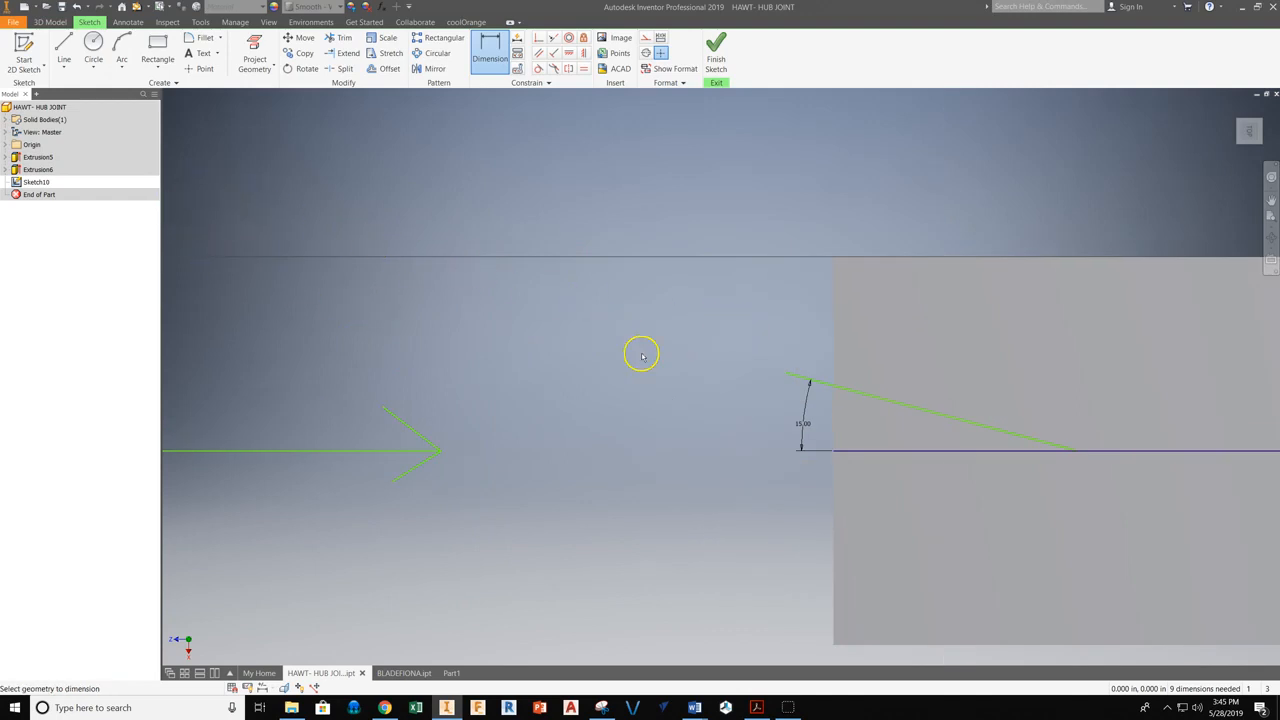
{"action": "middle_click_drag", "start_coordinate": [642, 356], "coordinate": [349, 306]}
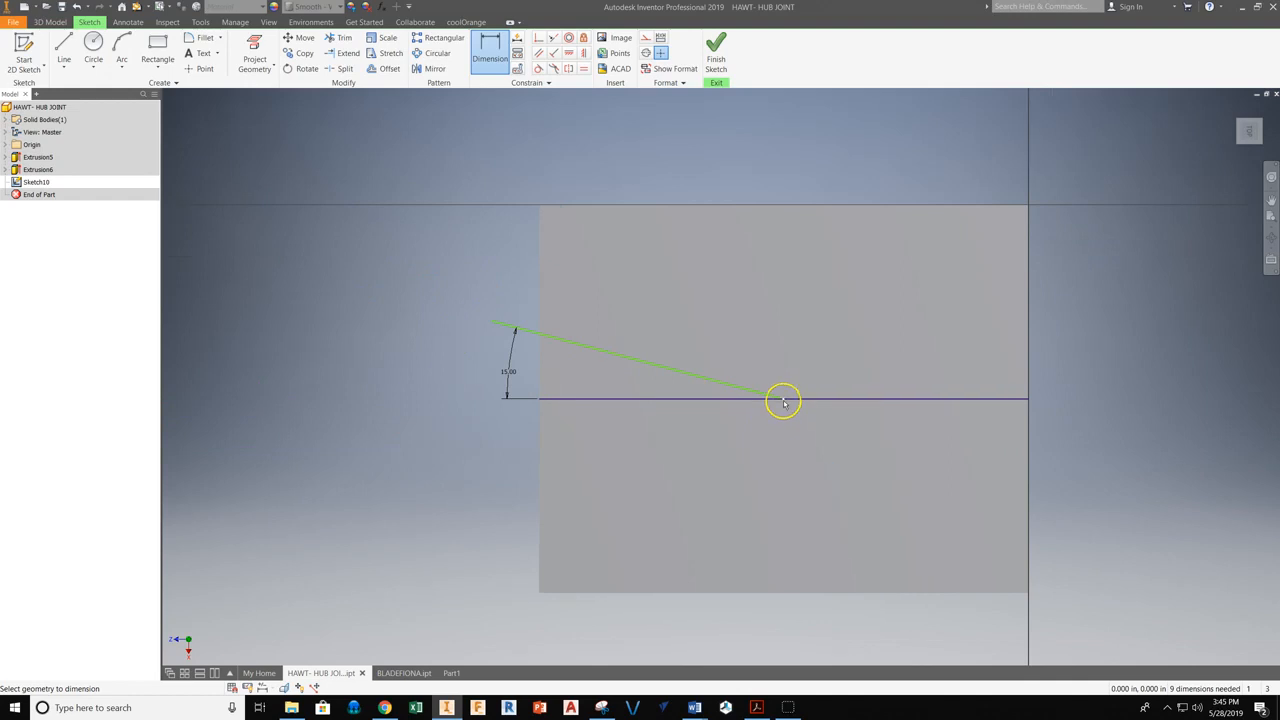
{"action": "left_click", "coordinate": [63, 47]}
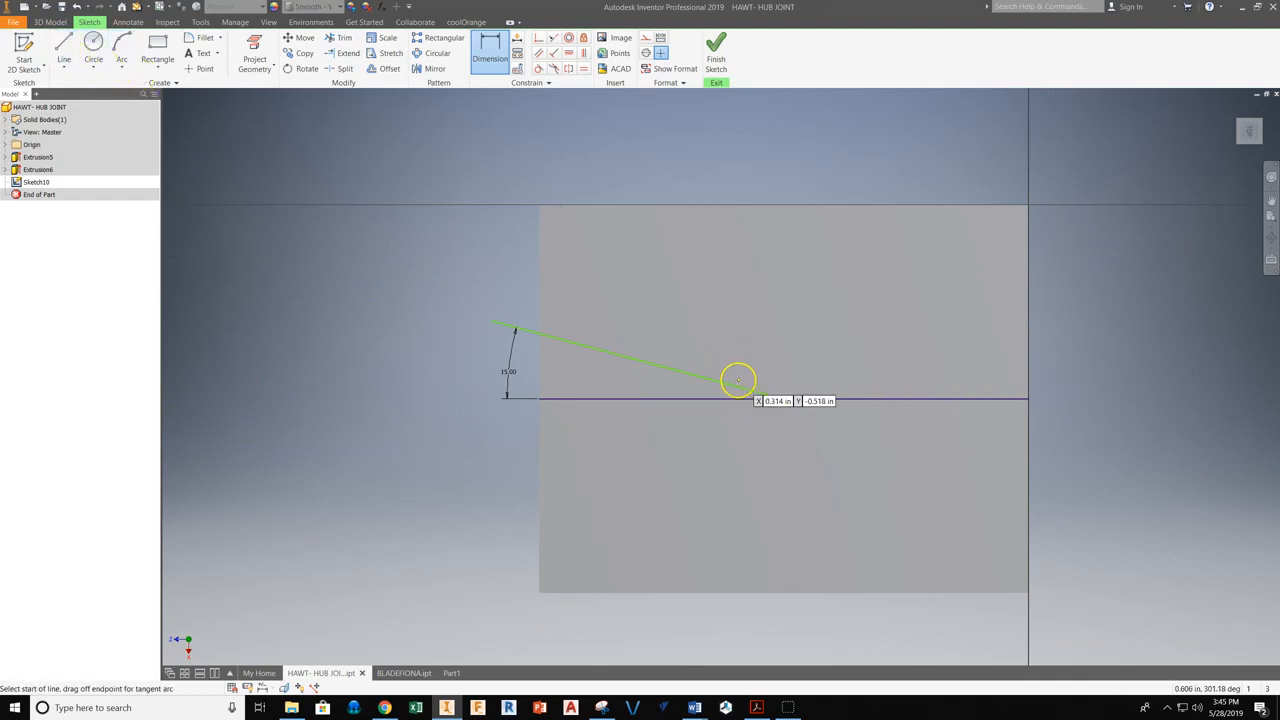
{"action": "left_click", "coordinate": [782, 398]}
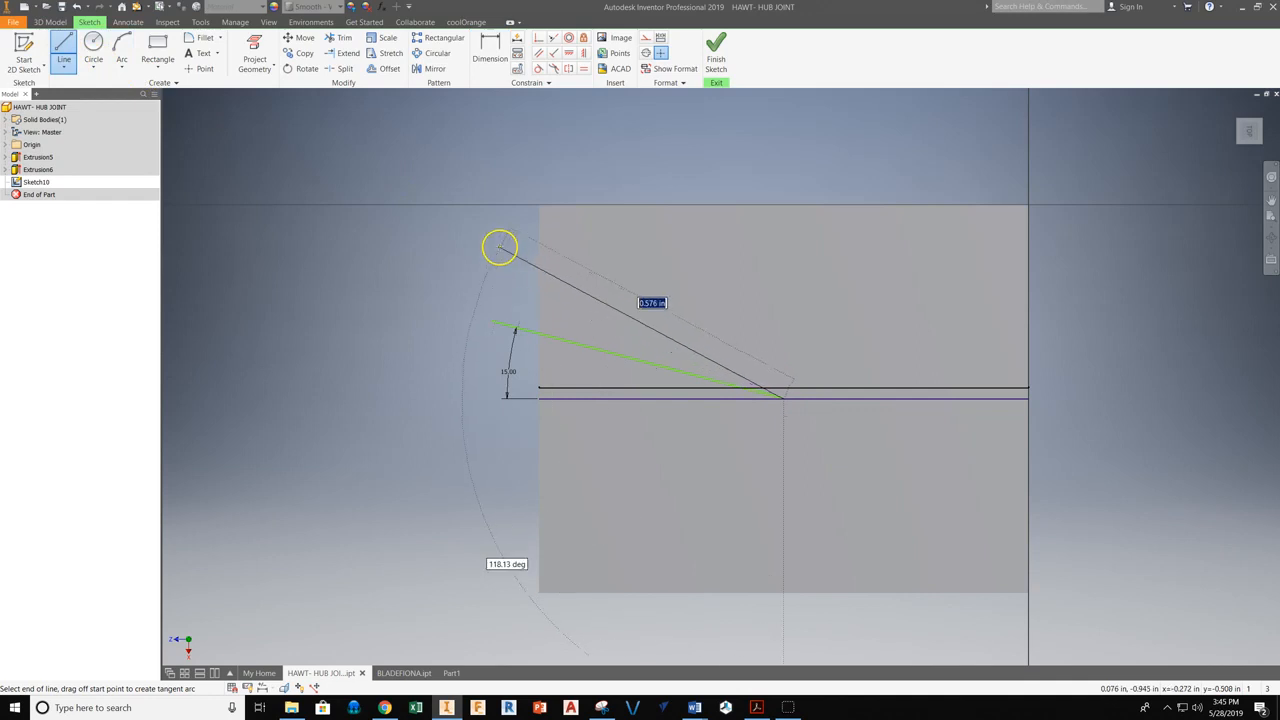
{"action": "right_click", "coordinate": [369, 273]}
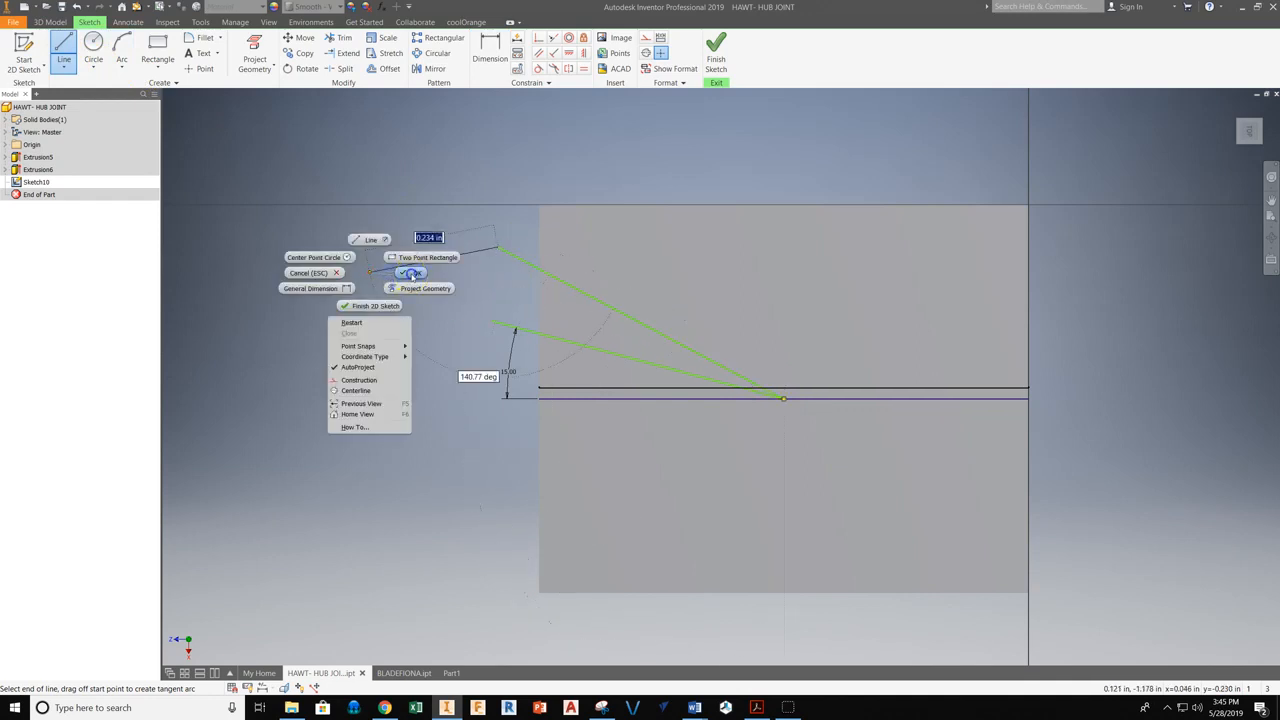
{"action": "left_click", "coordinate": [411, 273]}
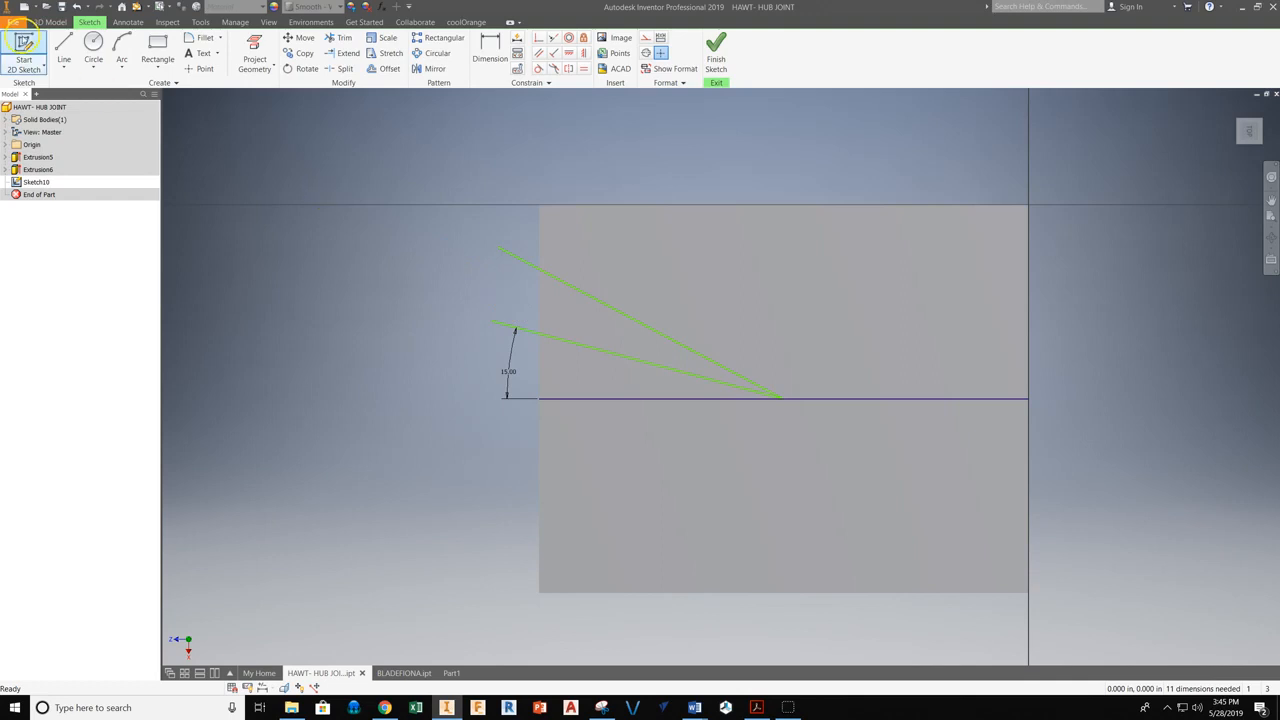
Dimension the angle between the two slanted lines as 10 degrees.
{"action": "left_click", "coordinate": [489, 48]}
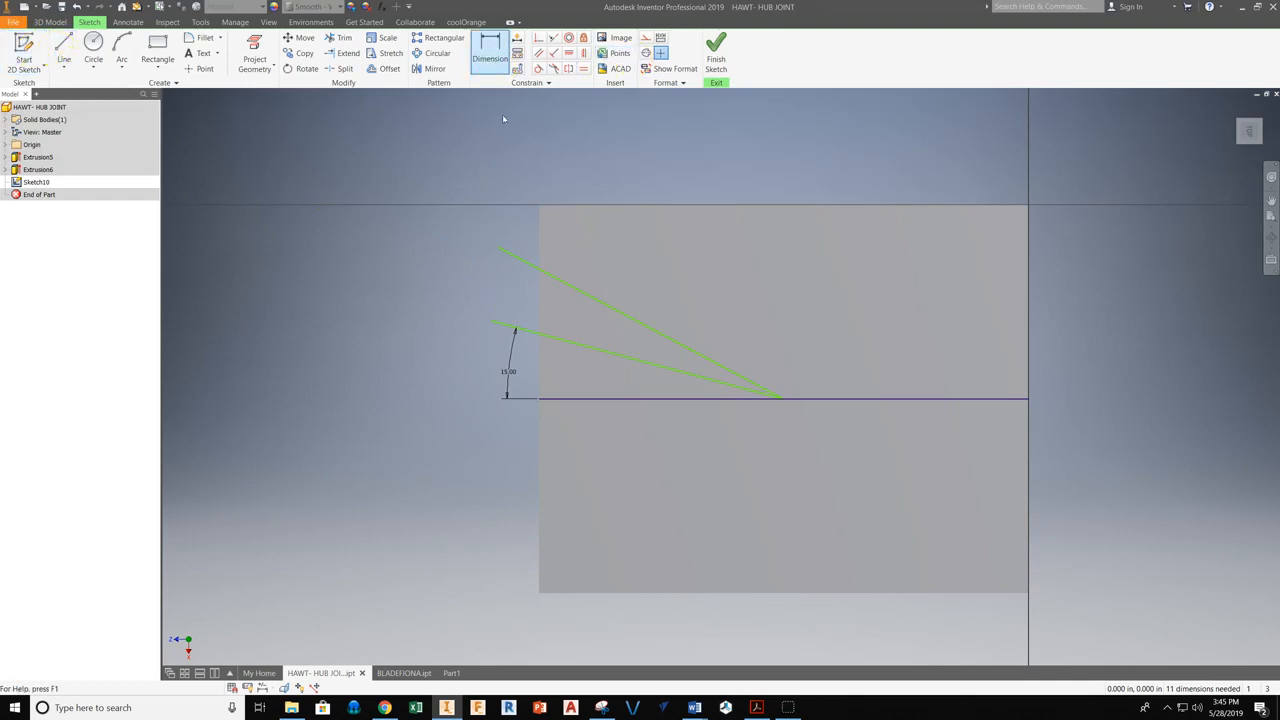
{"action": "left_click", "coordinate": [527, 330]}
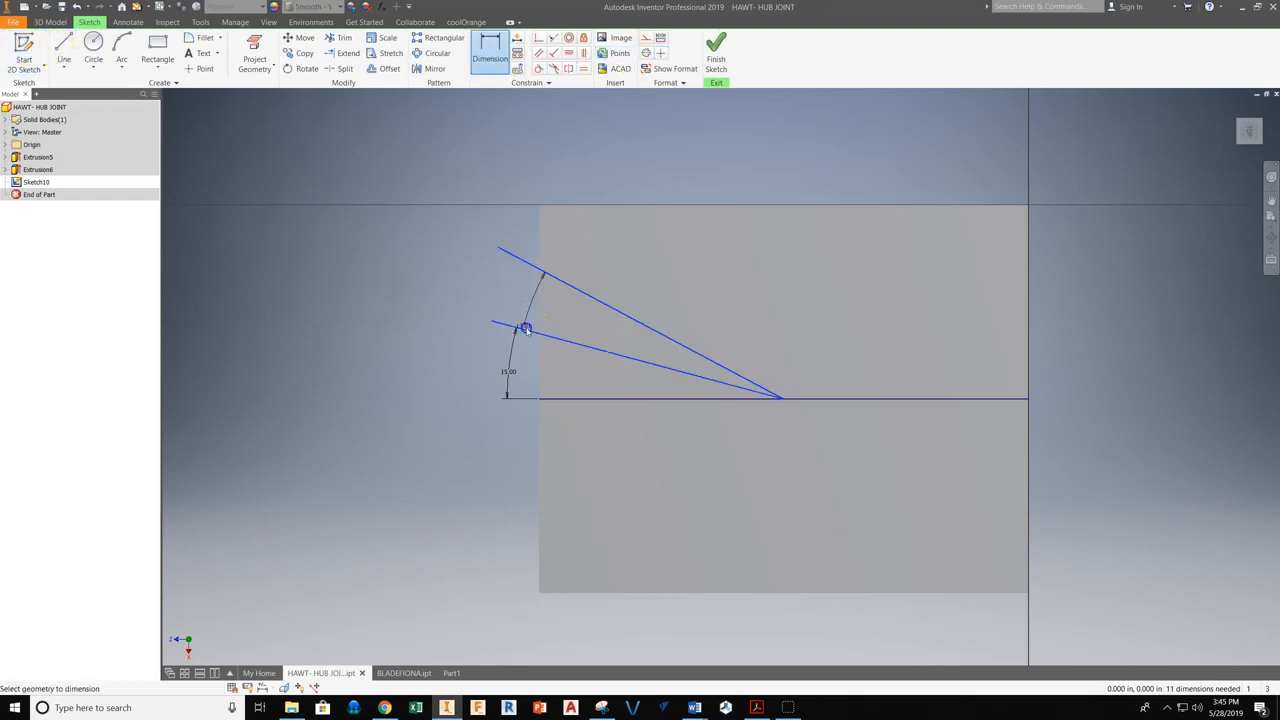
{"action": "left_click", "coordinate": [508, 296]}
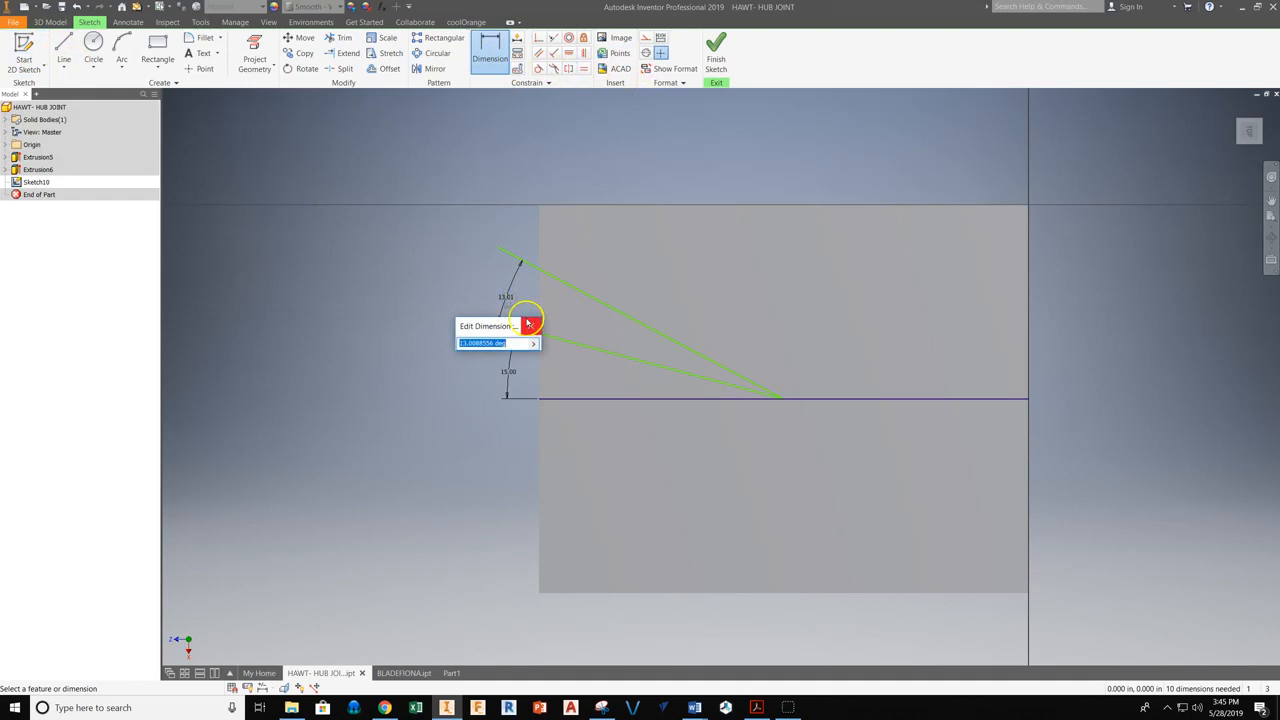
{"action": "type", "text": "10"}
{"action": "key", "text": "Return"}
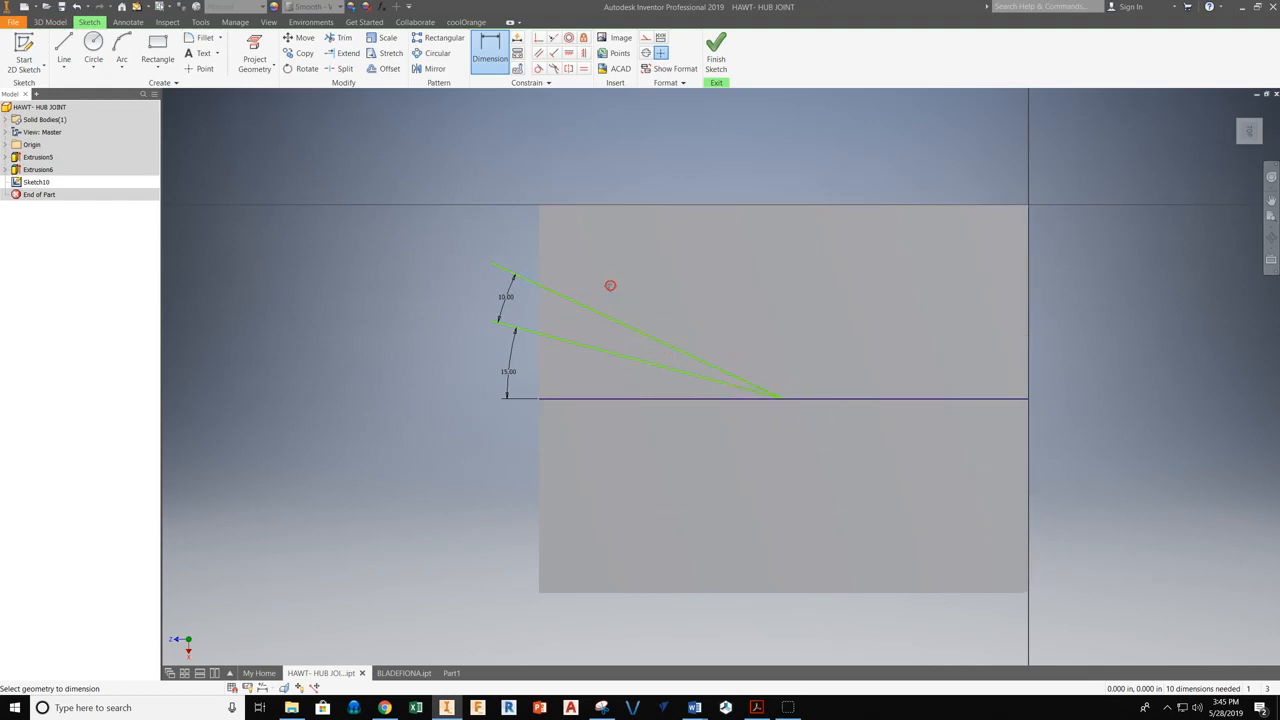
Sketch a control vertex spline from the upper slanted line near the face's left edge, arching over and sloping down to near its right edge.
{"action": "middle_click_drag", "start_coordinate": [609, 283], "coordinate": [457, 320]}
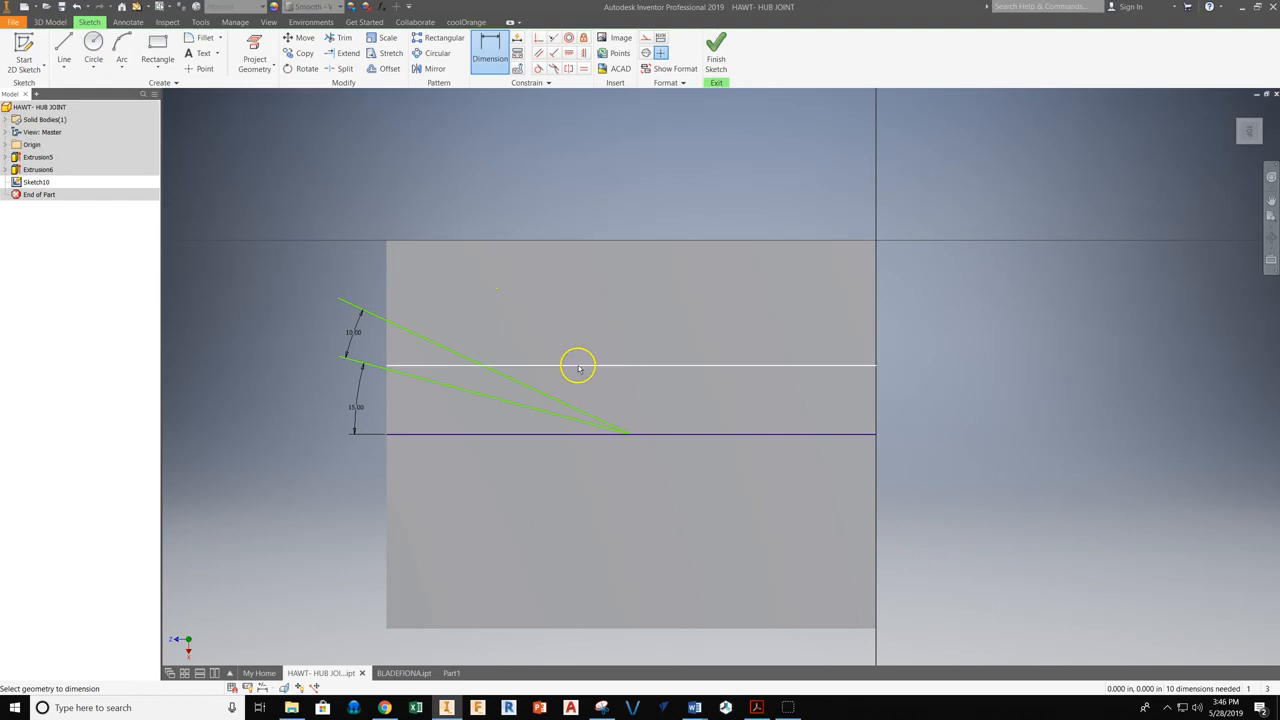
{"action": "left_click", "coordinate": [64, 66]}
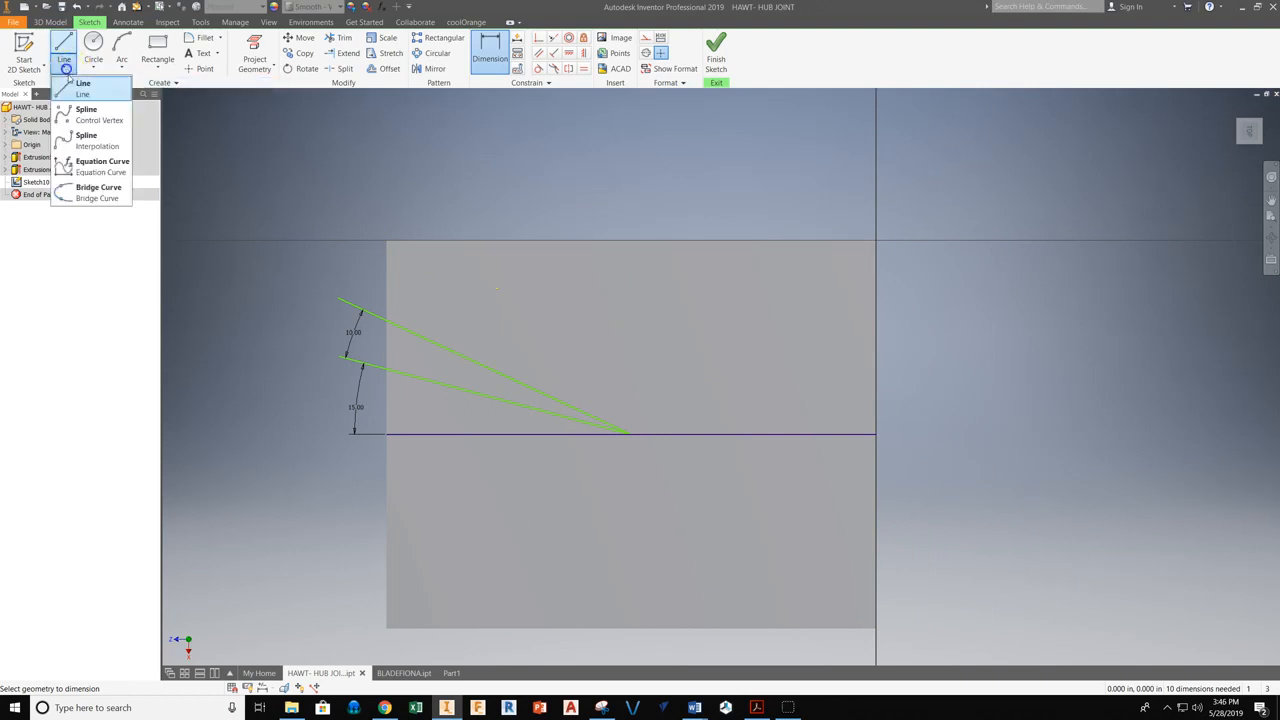
{"action": "left_click", "coordinate": [98, 119]}
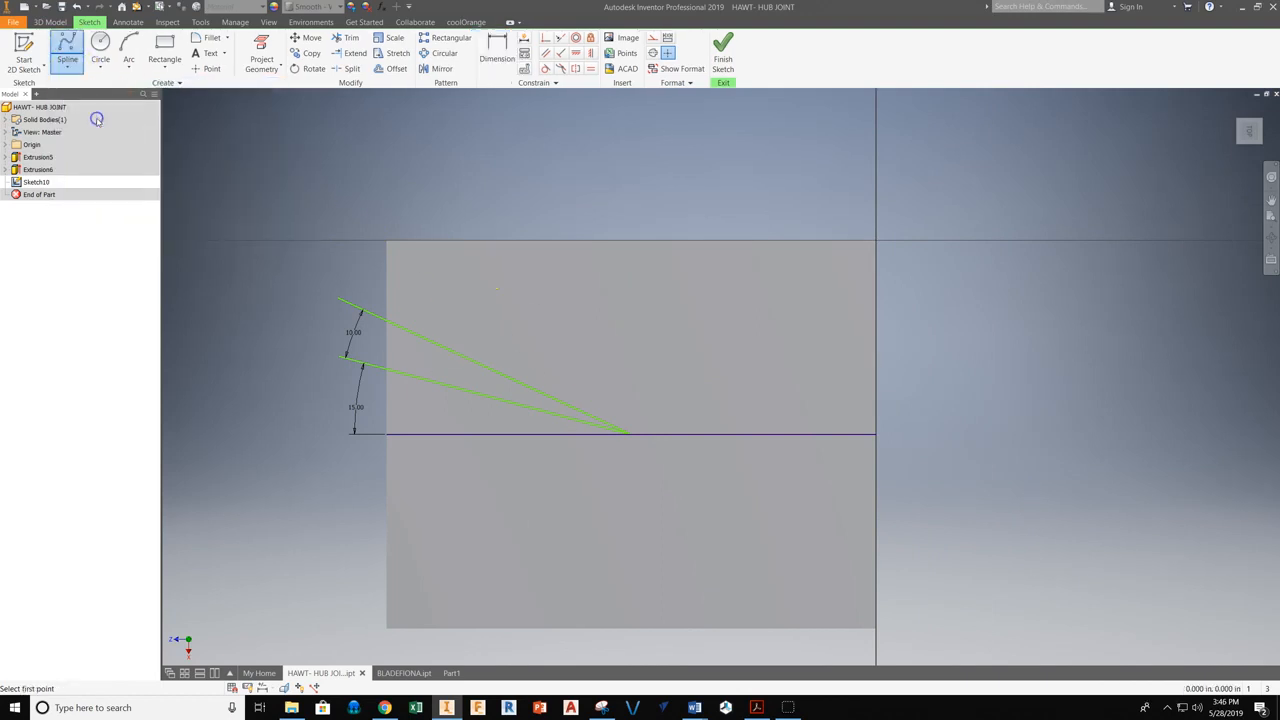
{"action": "left_click", "coordinate": [67, 68]}
{"action": "left_click", "coordinate": [83, 87]}
{"action": "left_click", "coordinate": [64, 68]}
{"action": "left_click", "coordinate": [90, 119]}
{"action": "left_click", "coordinate": [400, 327]}
{"action": "left_click", "coordinate": [394, 306]}
{"action": "left_click", "coordinate": [400, 291]}
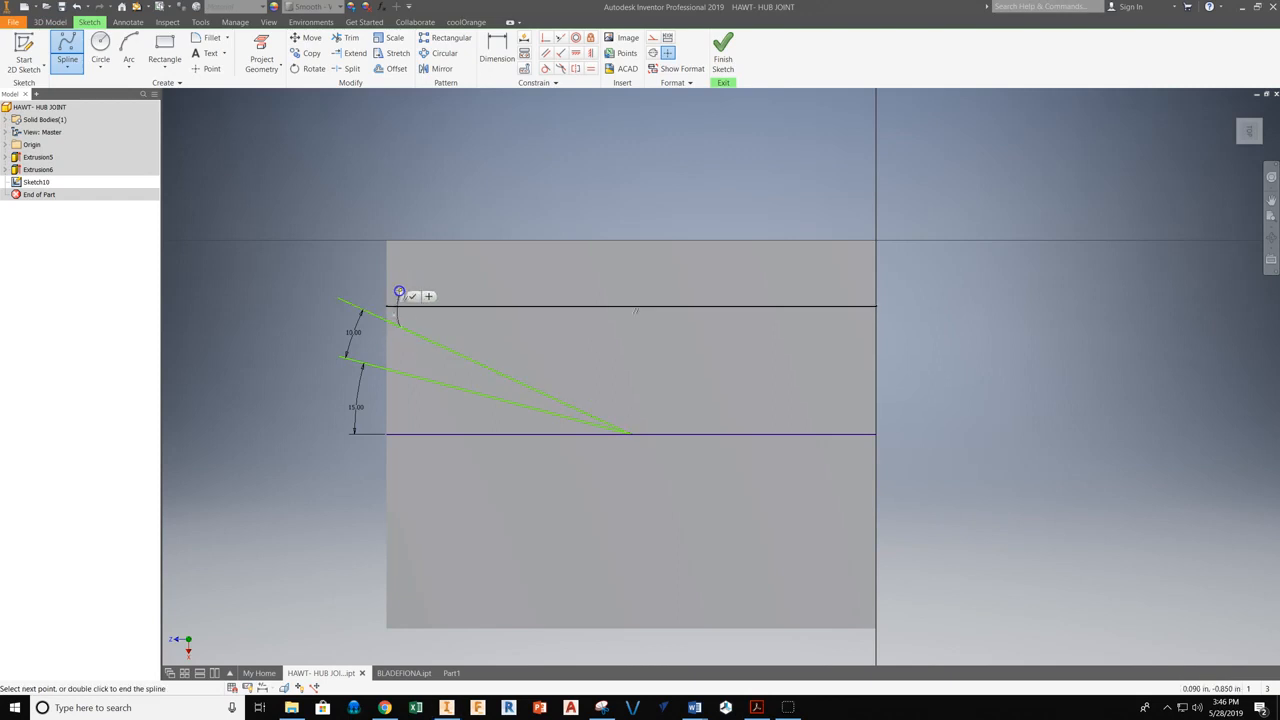
{"action": "left_click", "coordinate": [446, 275]}
{"action": "left_click", "coordinate": [499, 291]}
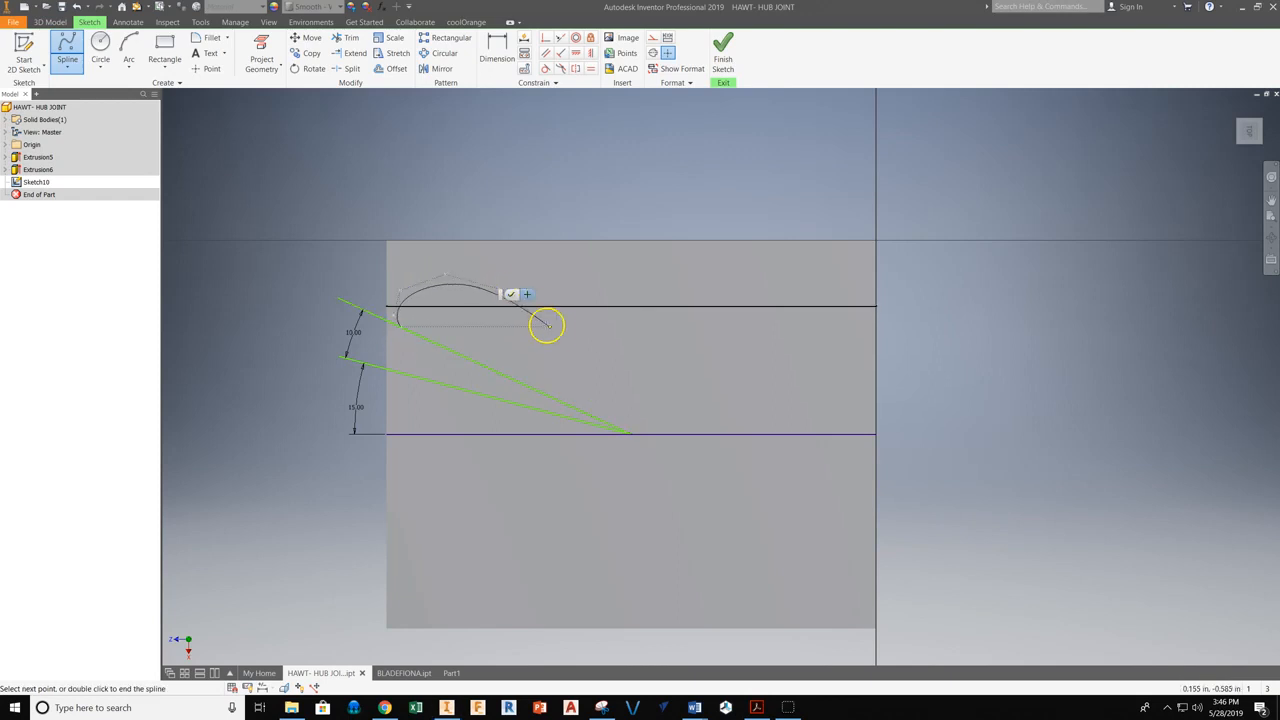
{"action": "left_click", "coordinate": [583, 349]}
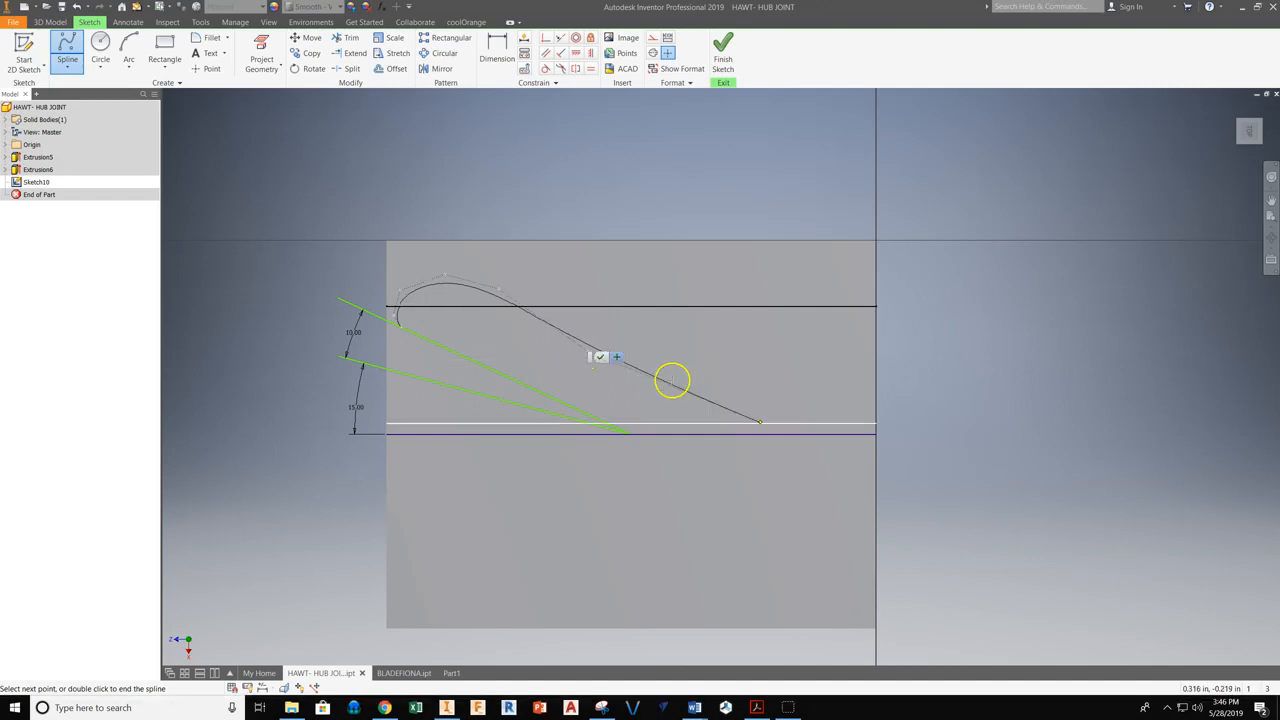
{"action": "left_click", "coordinate": [866, 543]}
{"action": "left_click", "coordinate": [879, 549]}
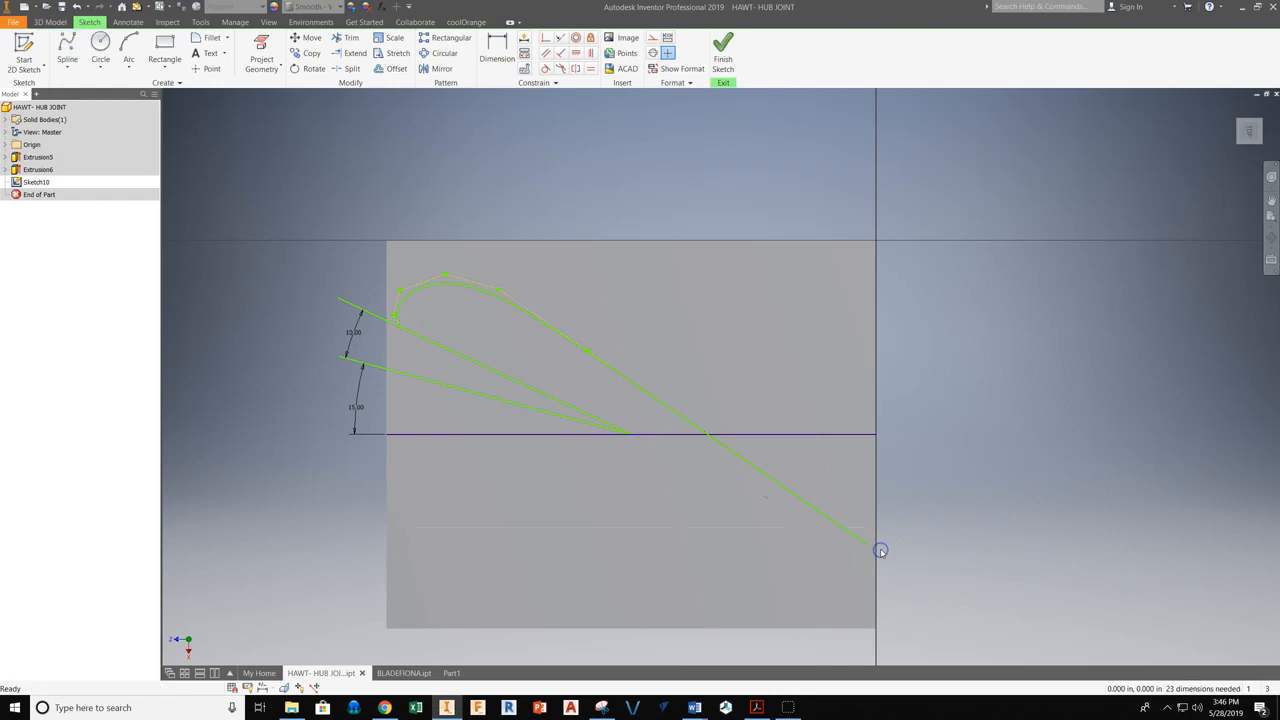
Extend the upper slanted line to the spline's lower end to close the blade profile, and finish the sketch.
{"action": "left_click", "coordinate": [67, 75]}
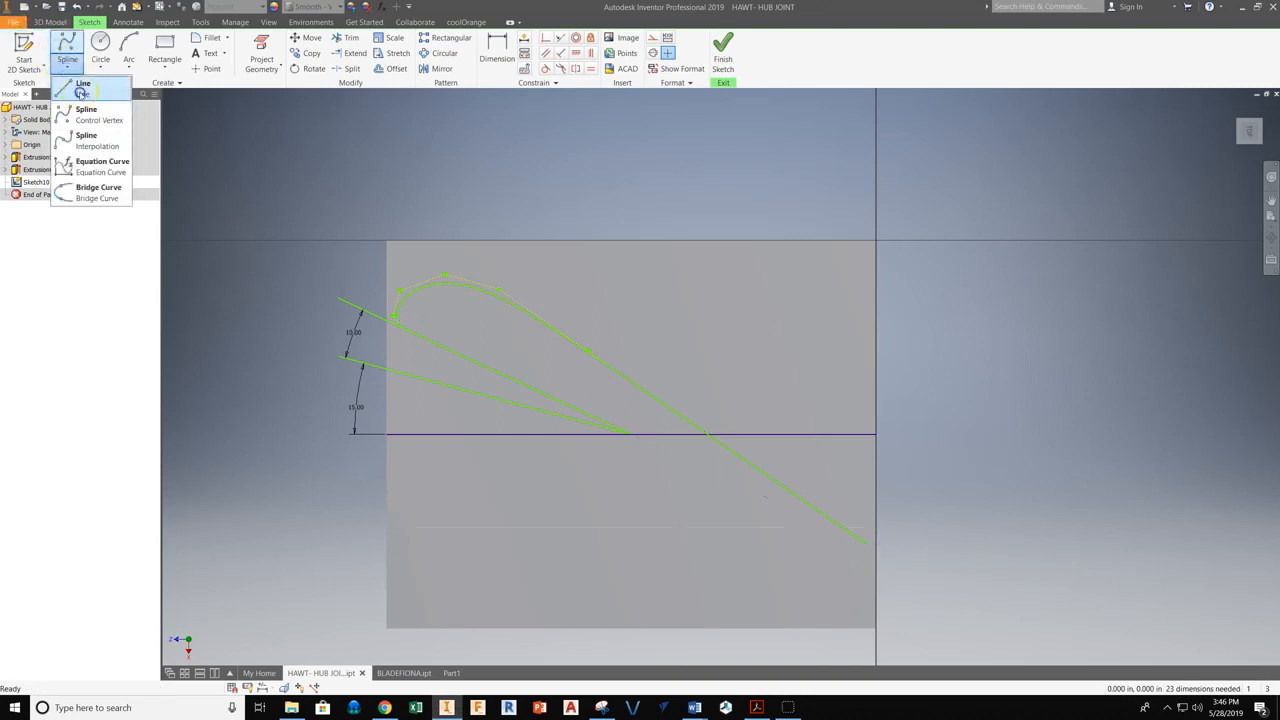
{"action": "left_click", "coordinate": [82, 106]}
{"action": "left_click", "coordinate": [345, 53]}
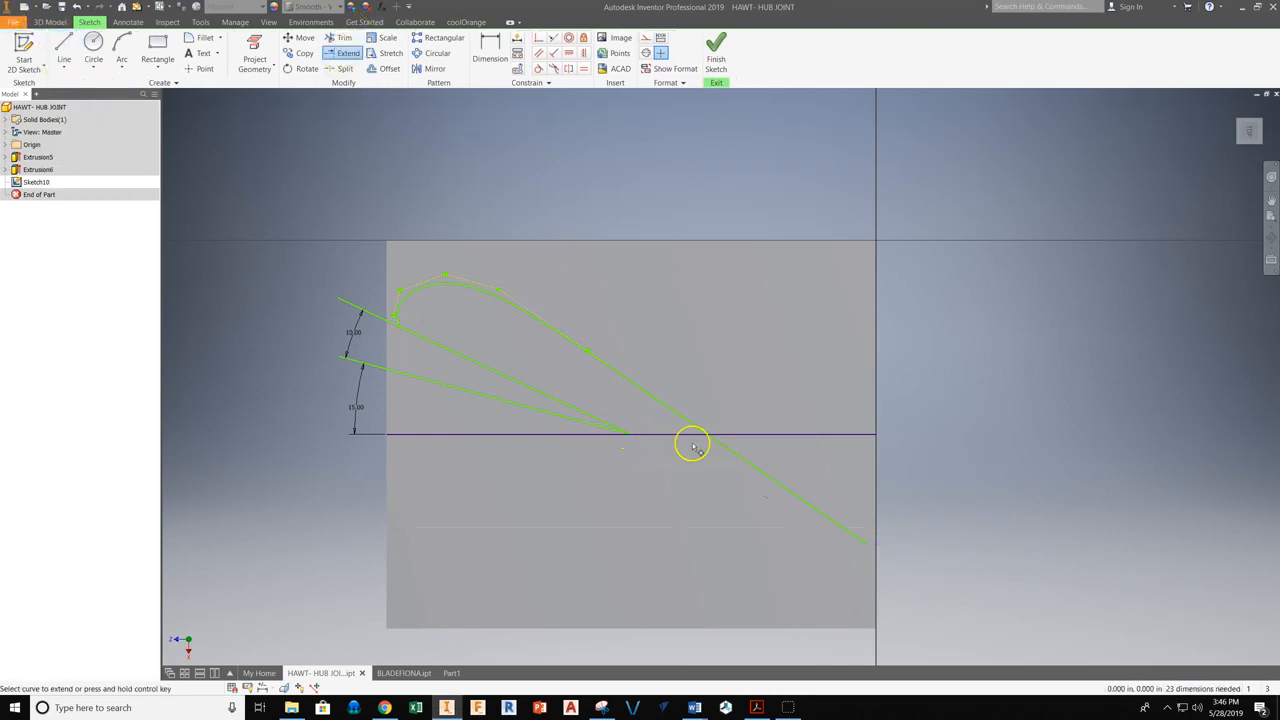
{"action": "left_click", "coordinate": [604, 424]}
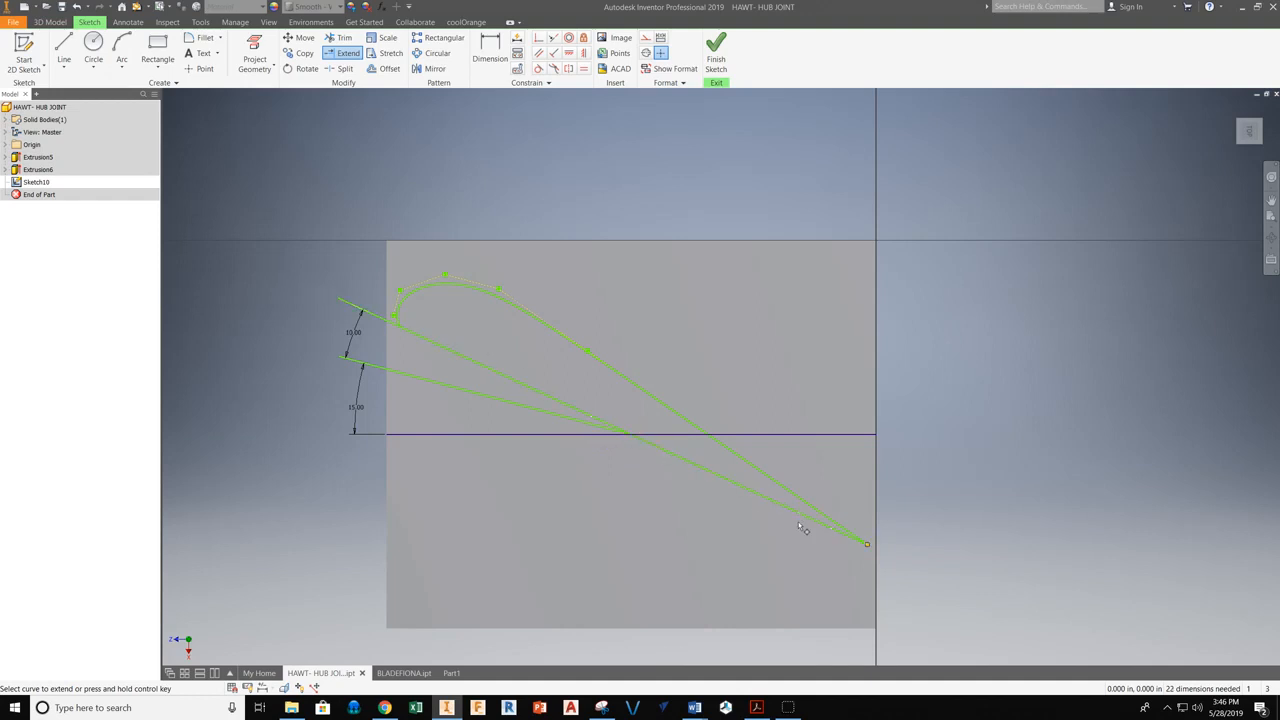
{"action": "left_click", "coordinate": [430, 345]}
{"action": "scroll", "coordinate": [683, 486], "scroll_direction": "down", "scroll_amount": 5}
{"action": "scroll", "coordinate": [591, 451], "scroll_direction": "up", "scroll_amount": 3}
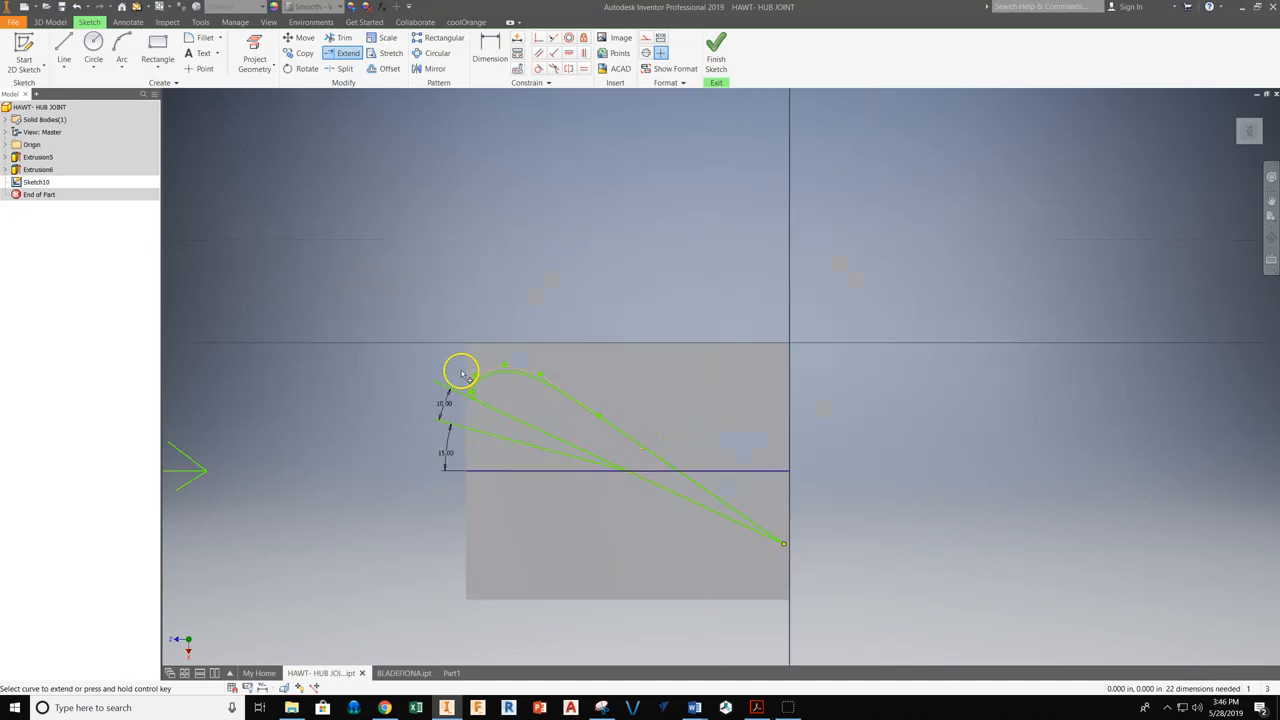
{"action": "middle_click_drag", "start_coordinate": [457, 377], "coordinate": [405, 353]}
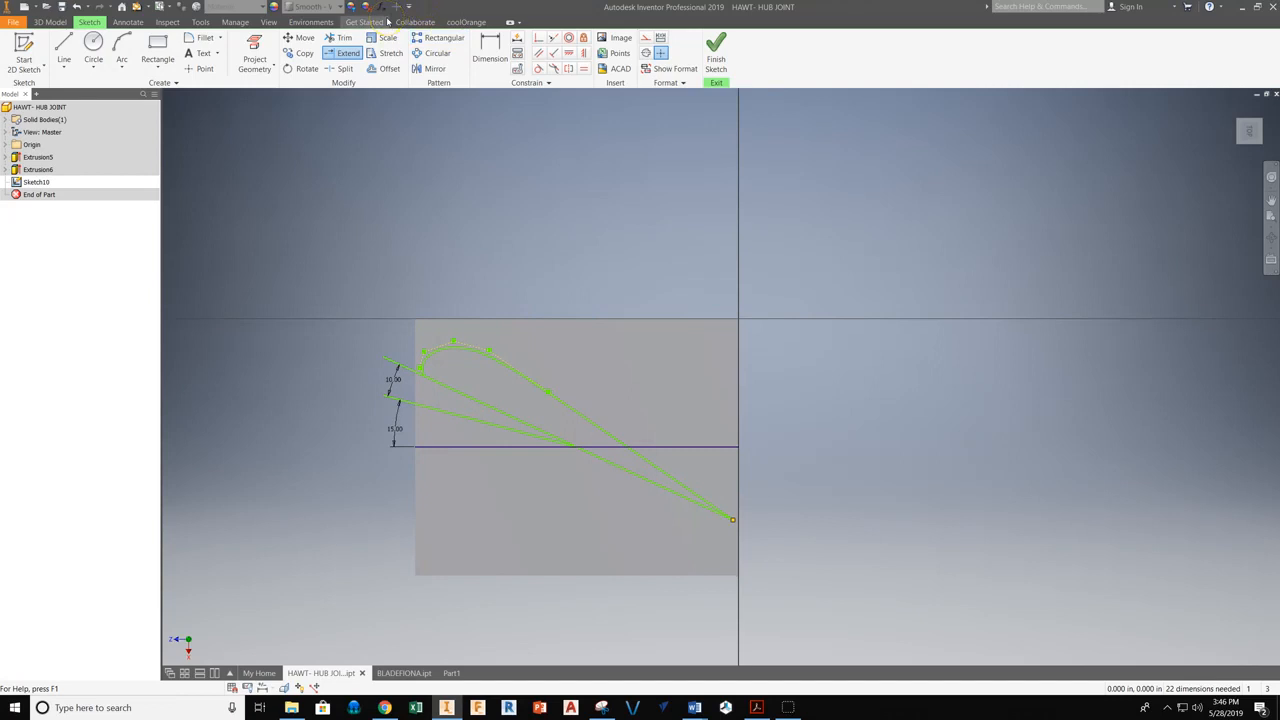
{"action": "middle_click_drag", "start_coordinate": [444, 175], "coordinate": [549, 157]}
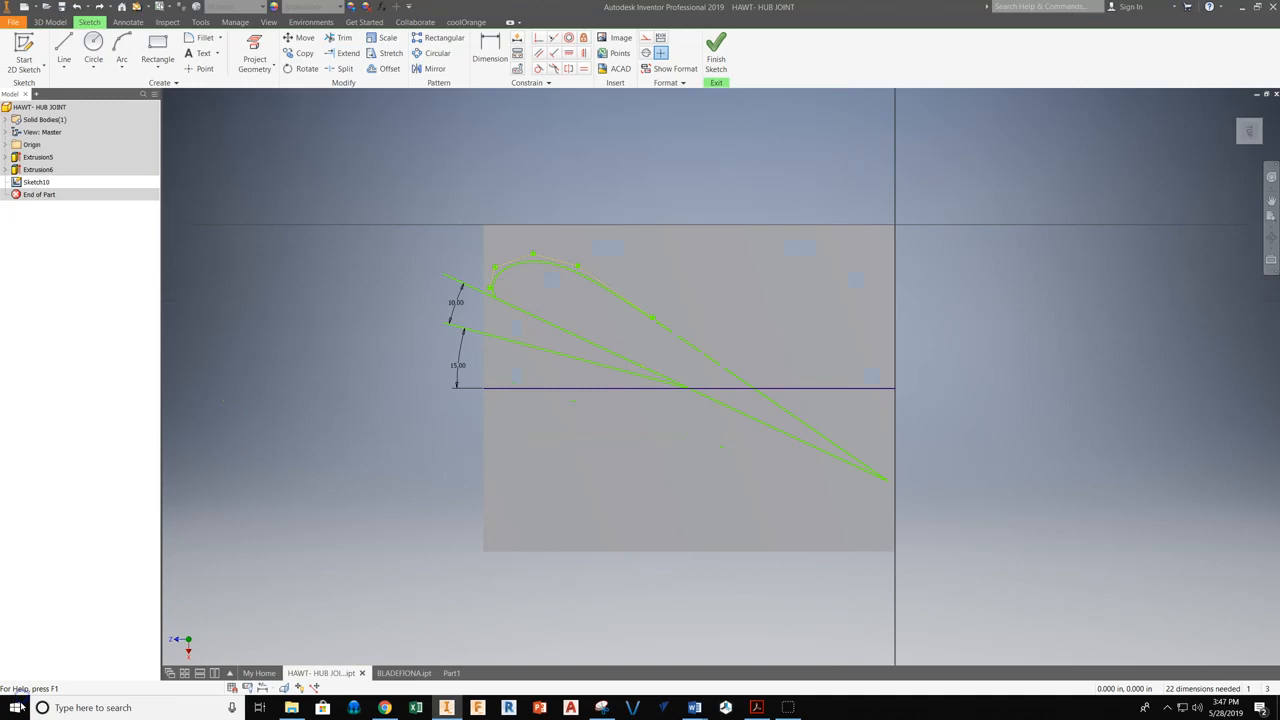
{"action": "left_click", "coordinate": [716, 52]}
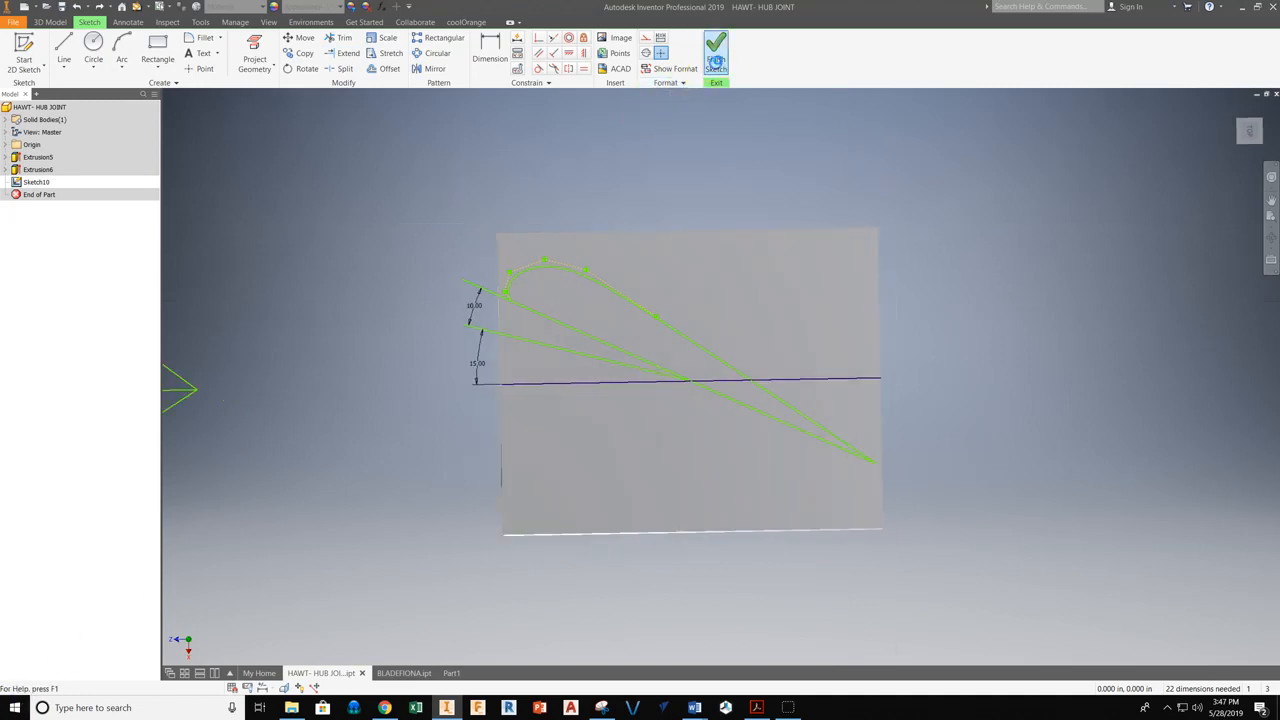
{"action": "middle_click_drag", "start_coordinate": [677, 326], "coordinate": [631, 346]}
{"action": "scroll", "coordinate": [574, 341], "scroll_direction": "down", "scroll_amount": 3}
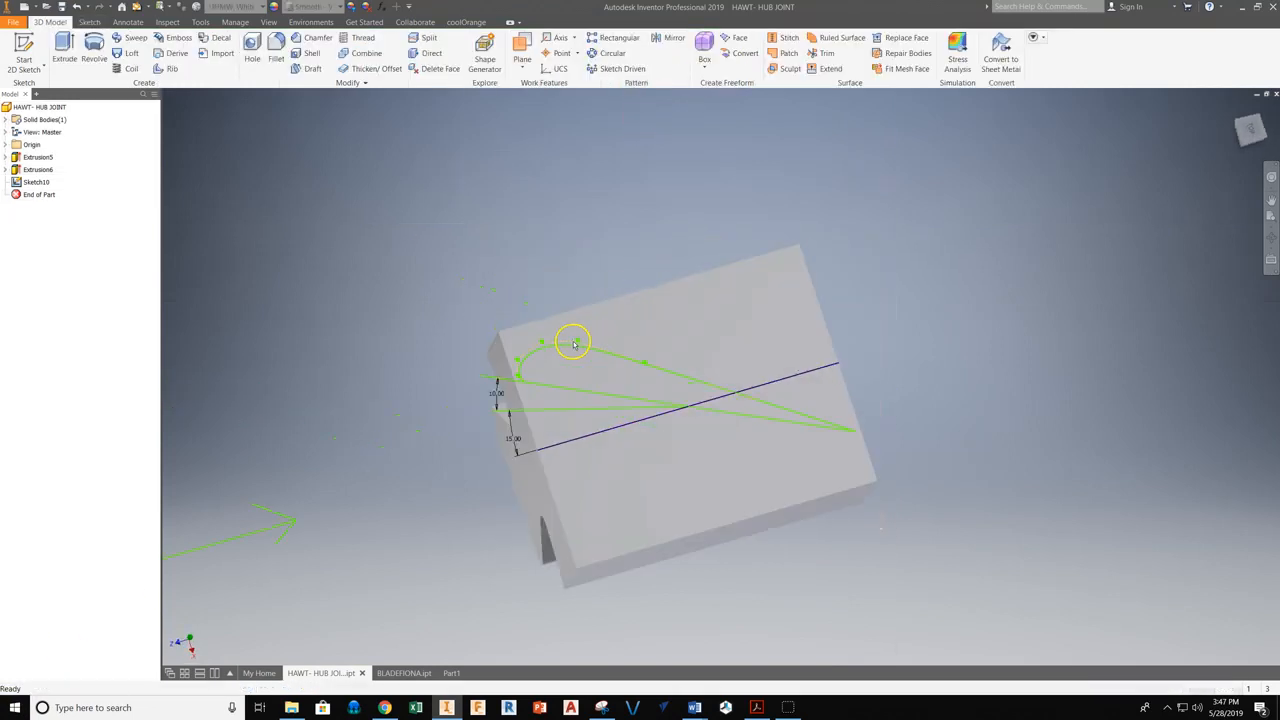
{"action": "left_click", "coordinate": [65, 50]}
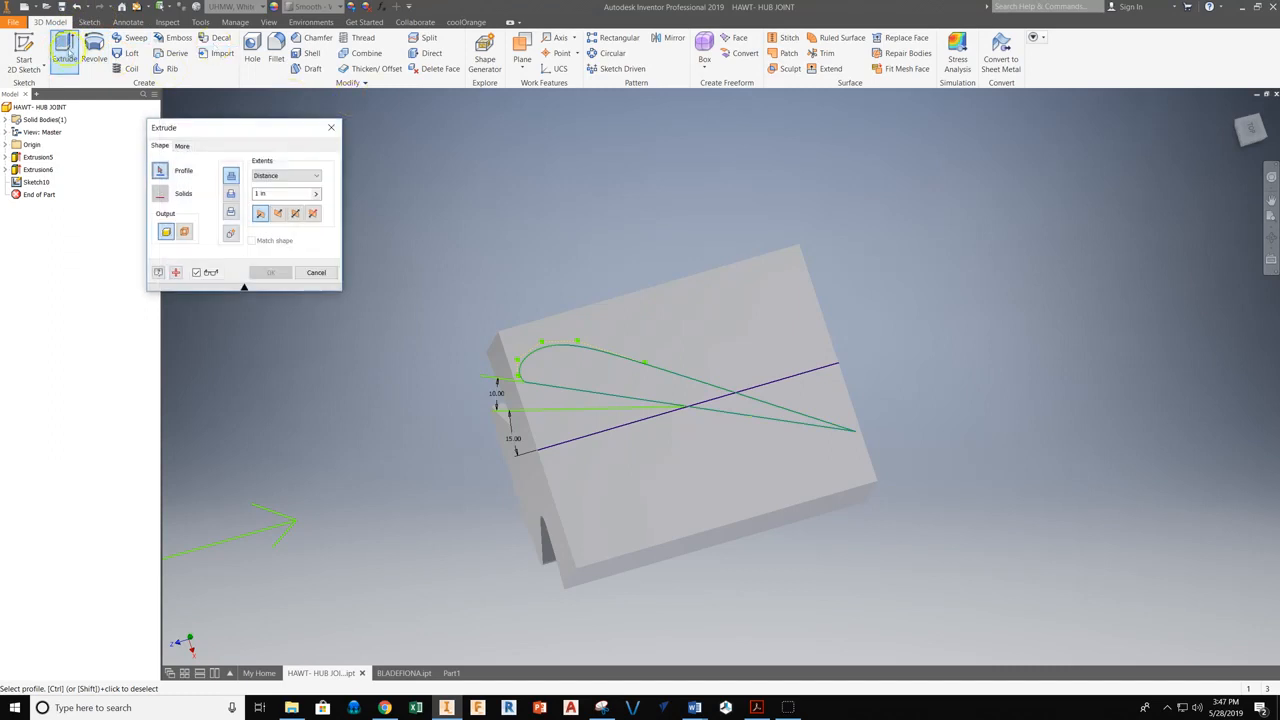
{"action": "left_click", "coordinate": [609, 375]}
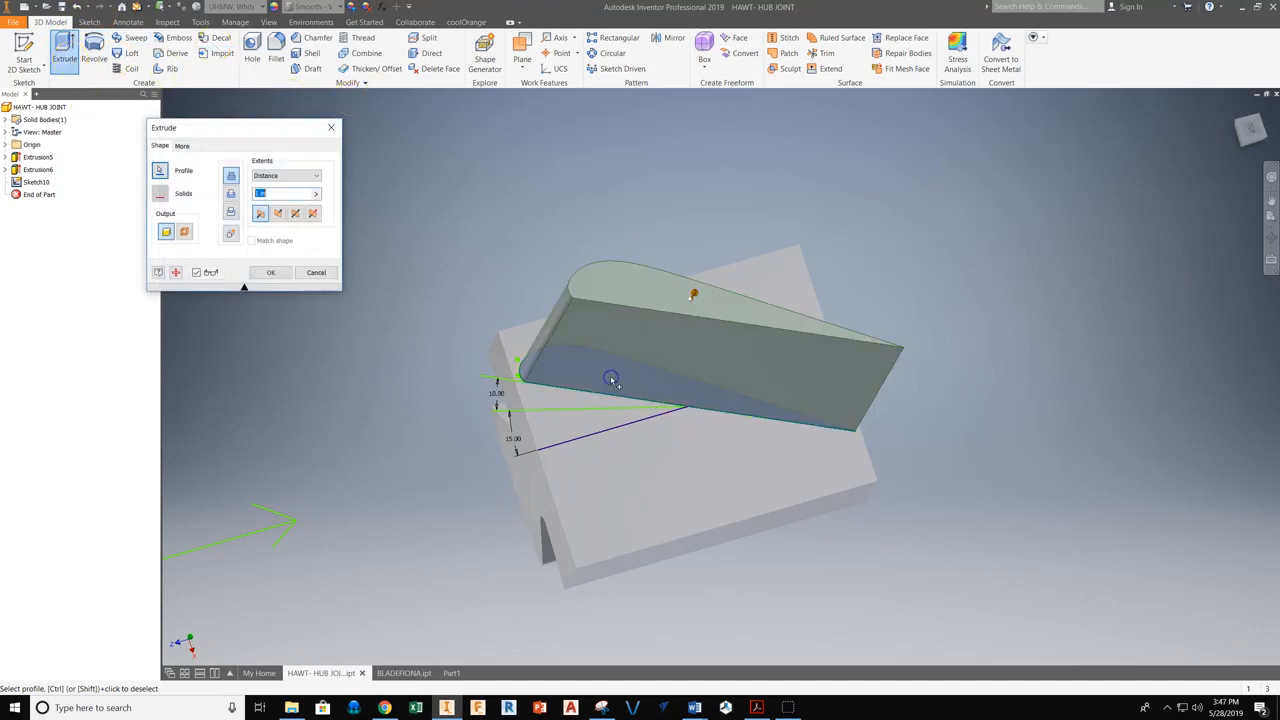
{"action": "left_click", "coordinate": [1271, 237]}
{"action": "left_click_drag", "start_coordinate": [823, 386], "coordinate": [709, 335]}
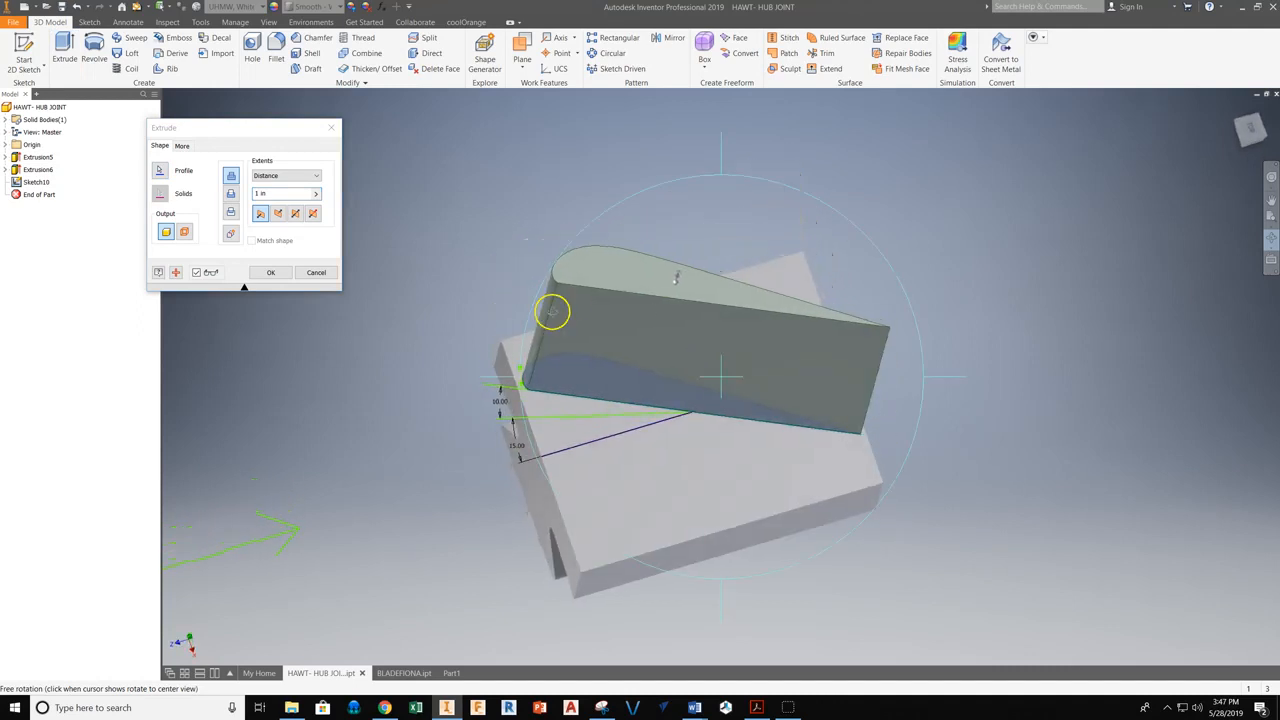
{"action": "left_click", "coordinate": [316, 272]}
Create a work plane offset 9 in outward from the block face carrying the blade profile.
{"action": "scroll", "coordinate": [571, 258], "scroll_direction": "down", "scroll_amount": 5}
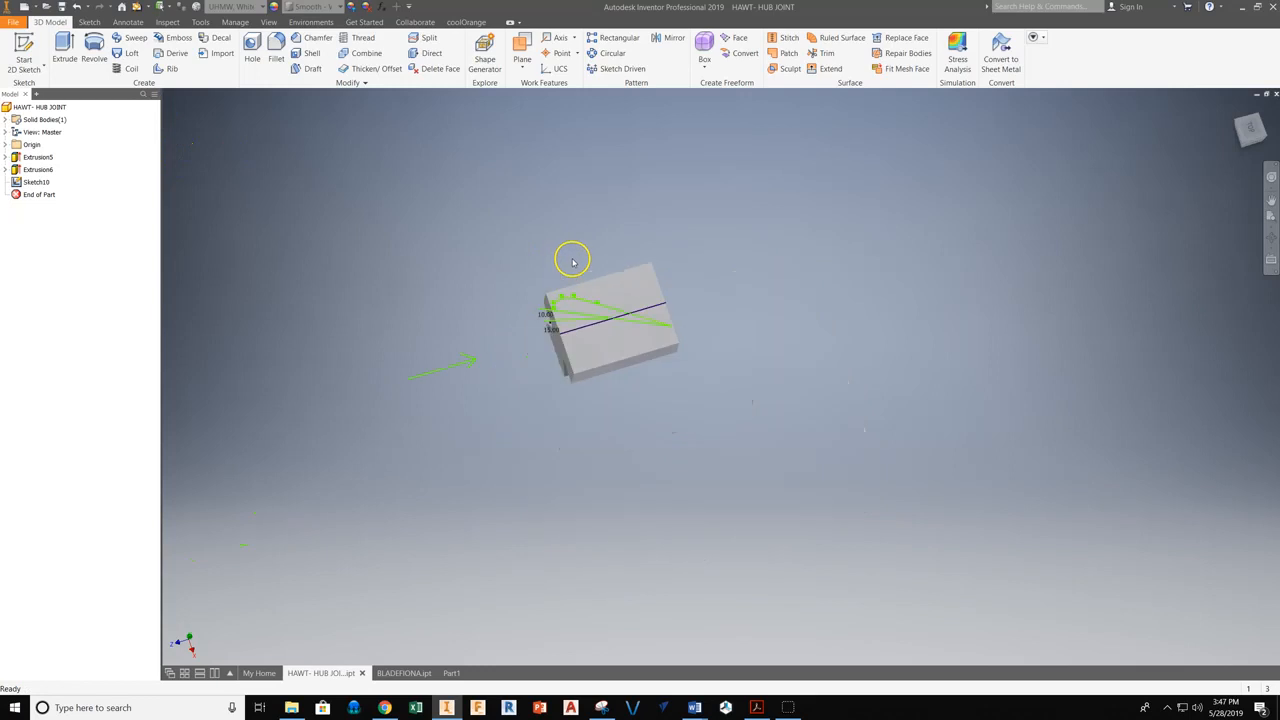
{"action": "left_click", "coordinate": [1271, 237]}
{"action": "left_click_drag", "start_coordinate": [851, 377], "coordinate": [797, 424]}
{"action": "middle_click_drag", "start_coordinate": [797, 424], "coordinate": [451, 320]}
{"action": "right_click", "coordinate": [704, 309]}
{"action": "left_click", "coordinate": [704, 305]}
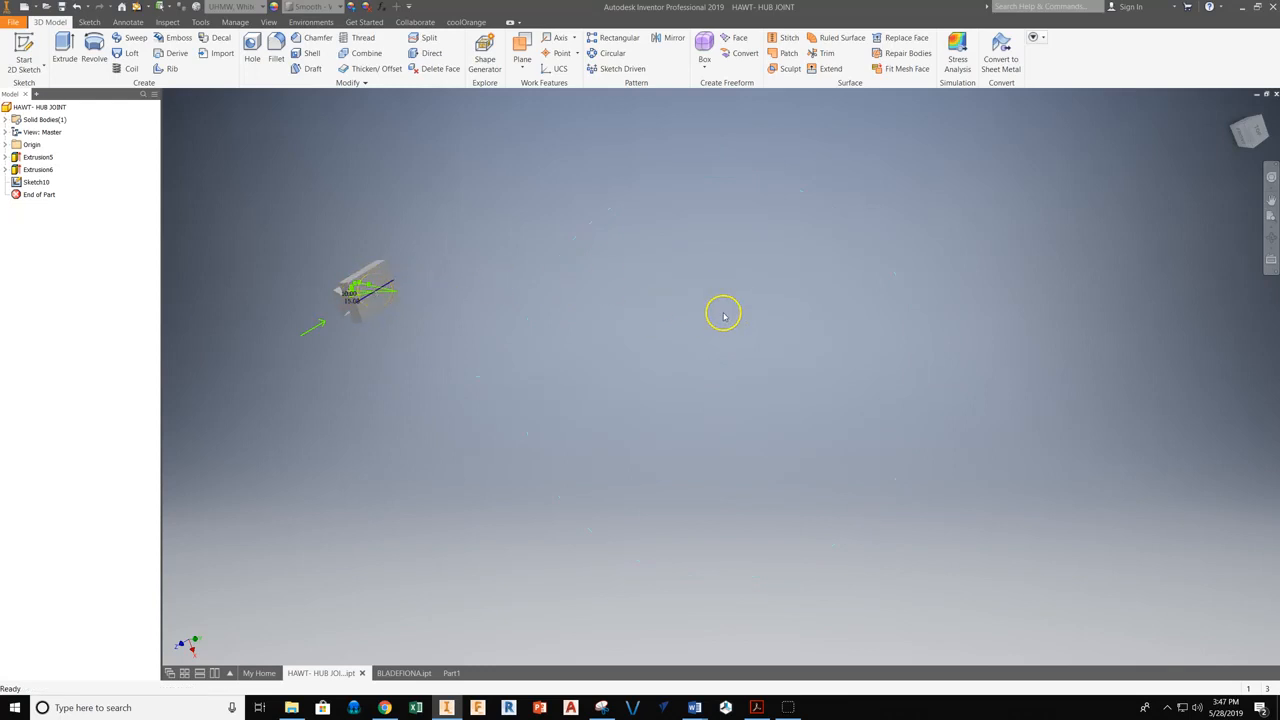
{"action": "left_click", "coordinate": [522, 60]}
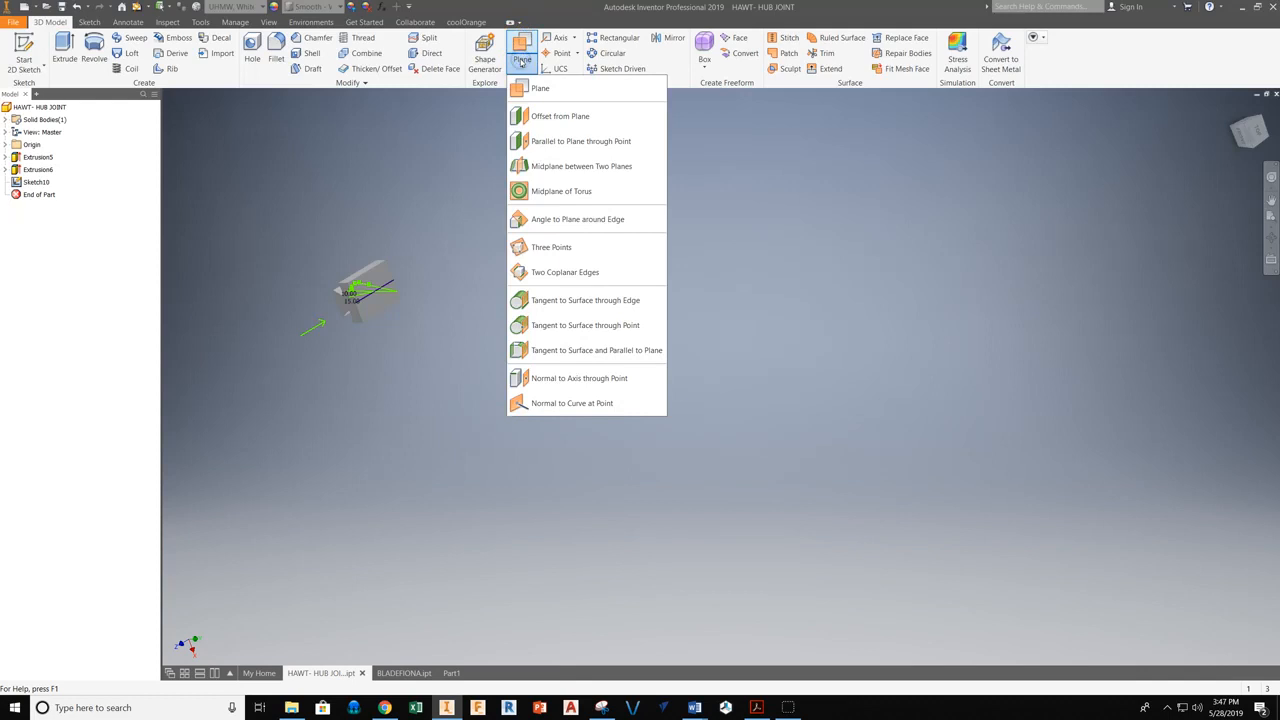
{"action": "left_click", "coordinate": [548, 117]}
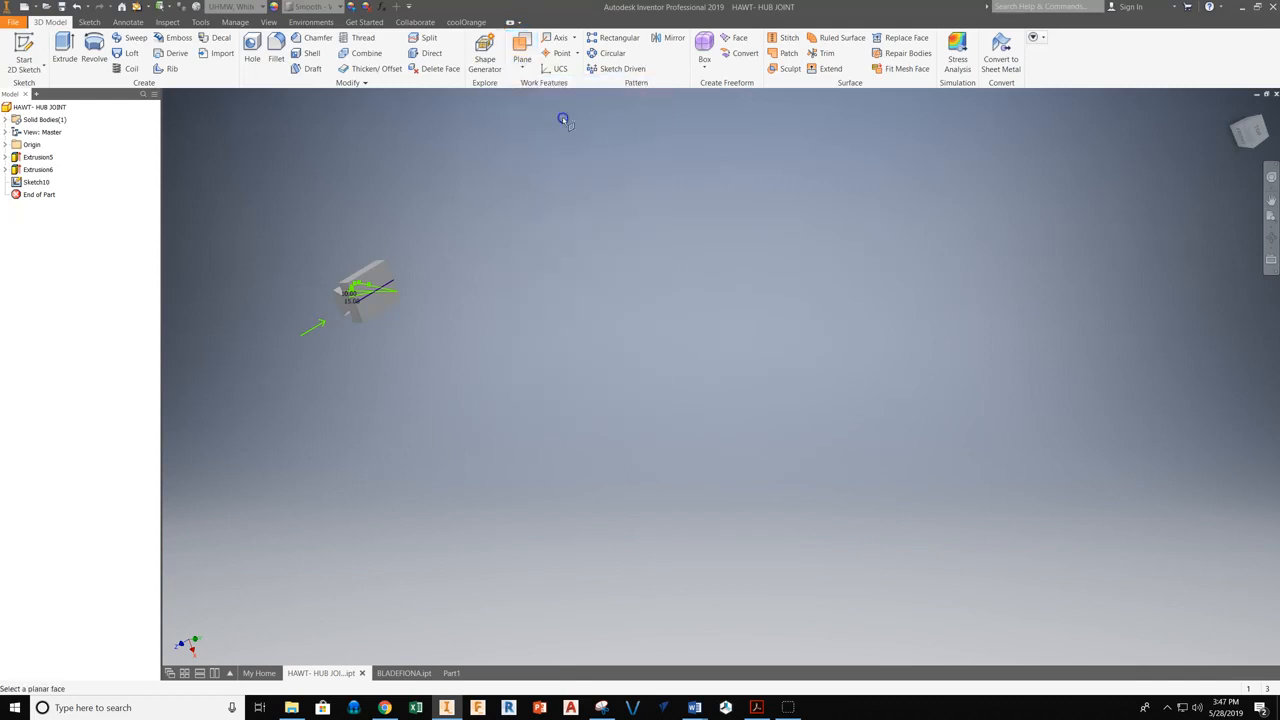
{"action": "left_click", "coordinate": [385, 279]}
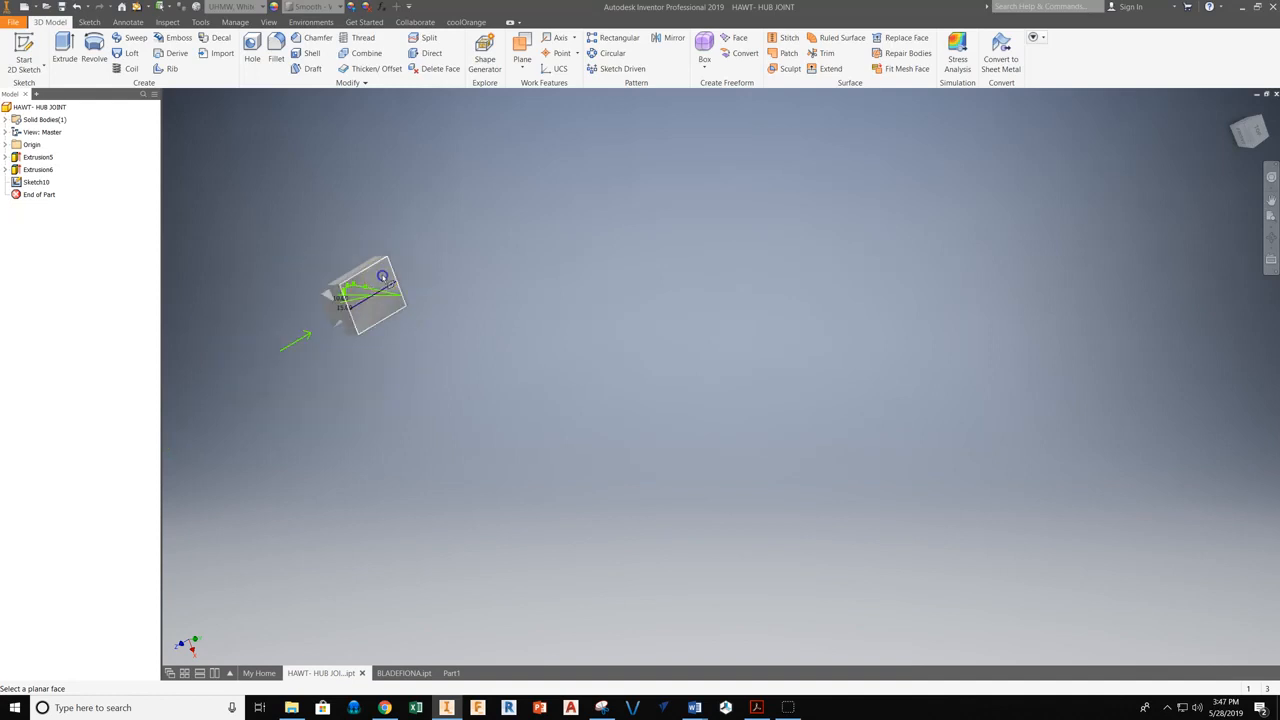
{"action": "left_click_drag", "start_coordinate": [374, 272], "coordinate": [770, 286]}
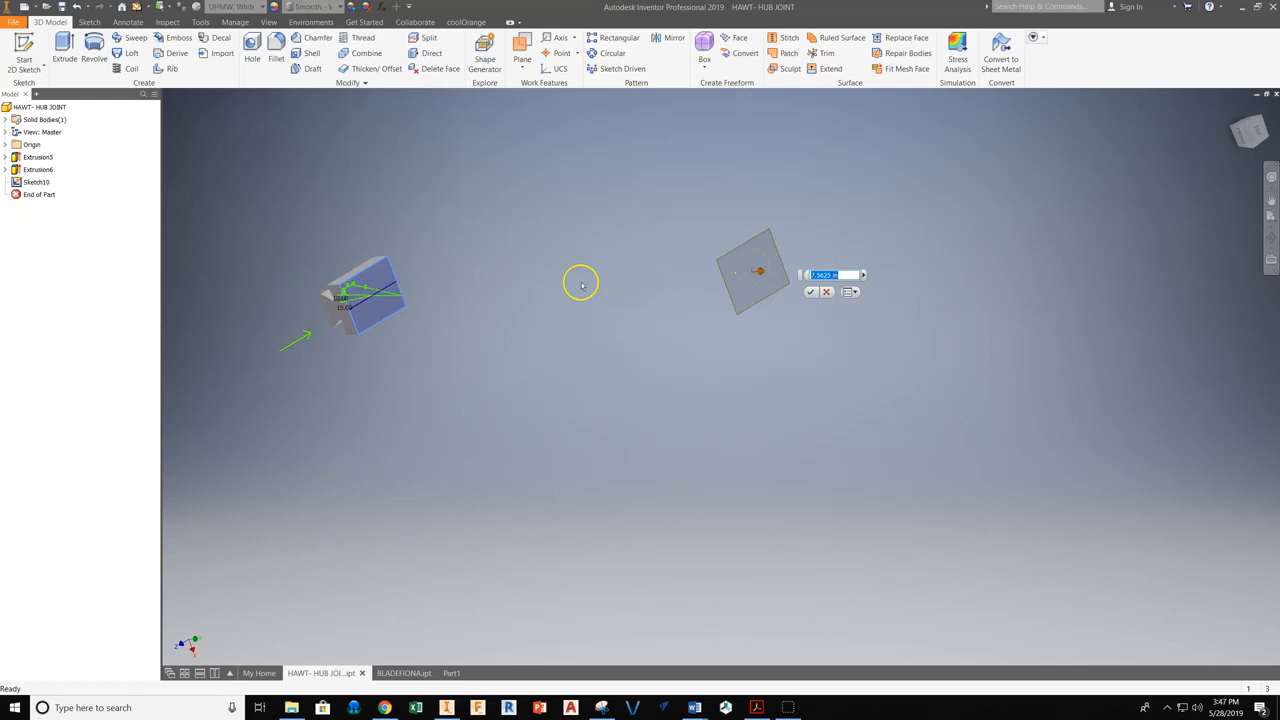
{"action": "left_click", "coordinate": [842, 274]}
{"action": "type", "text": "9"}
{"action": "left_click", "coordinate": [813, 294]}
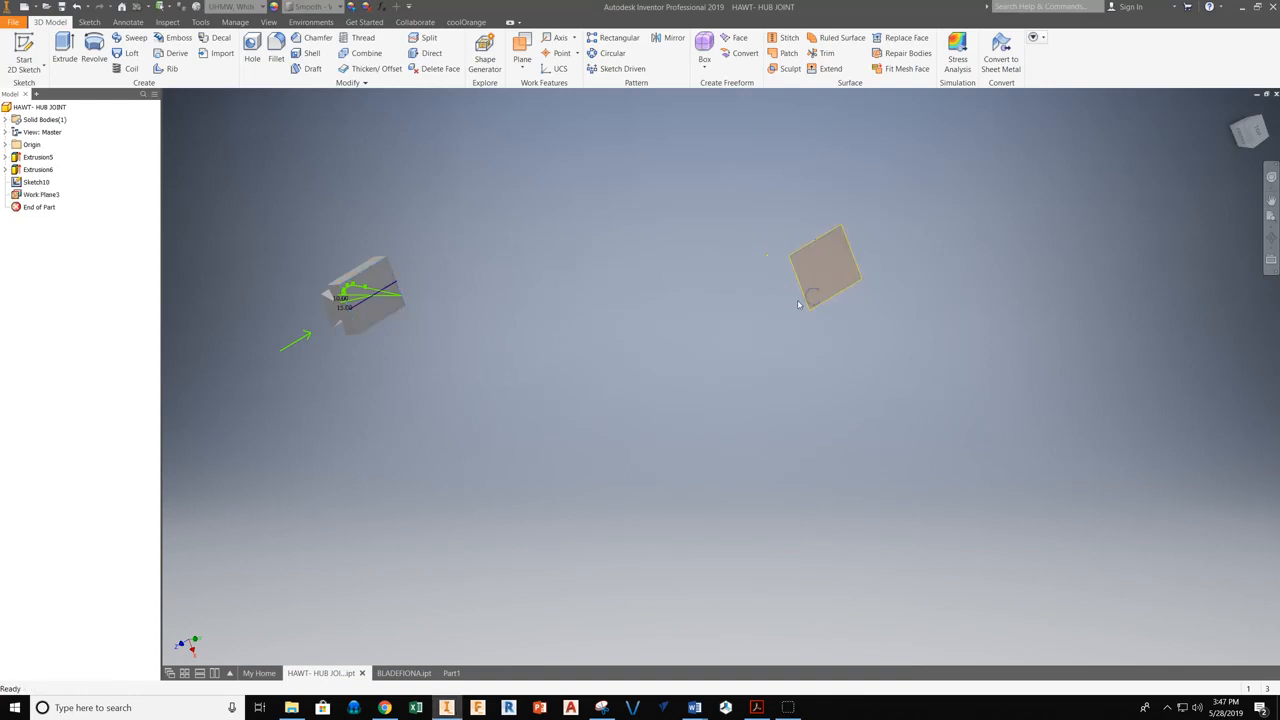
Start a new 2D sketch on the offset work plane.
{"action": "scroll", "coordinate": [472, 309], "scroll_direction": "up", "scroll_amount": 3}
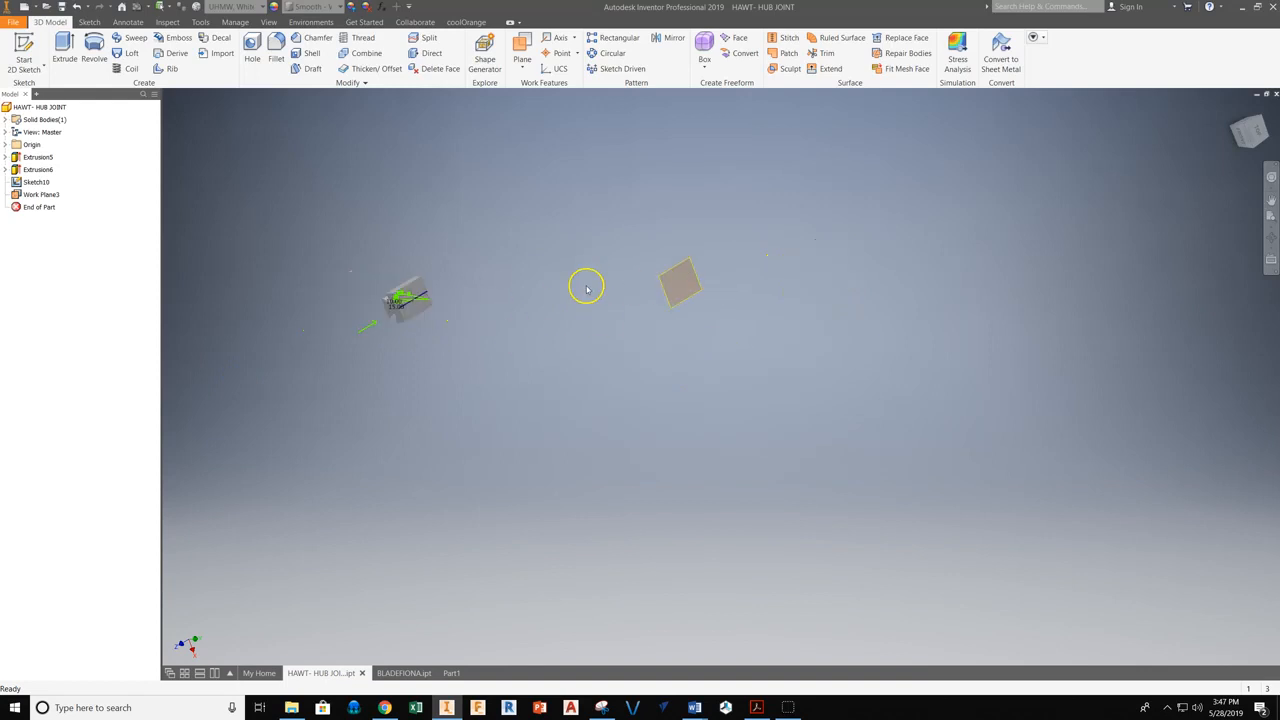
{"action": "scroll", "coordinate": [686, 303], "scroll_direction": "down", "scroll_amount": 3}
{"action": "middle_click_drag", "start_coordinate": [580, 306], "coordinate": [691, 234]}
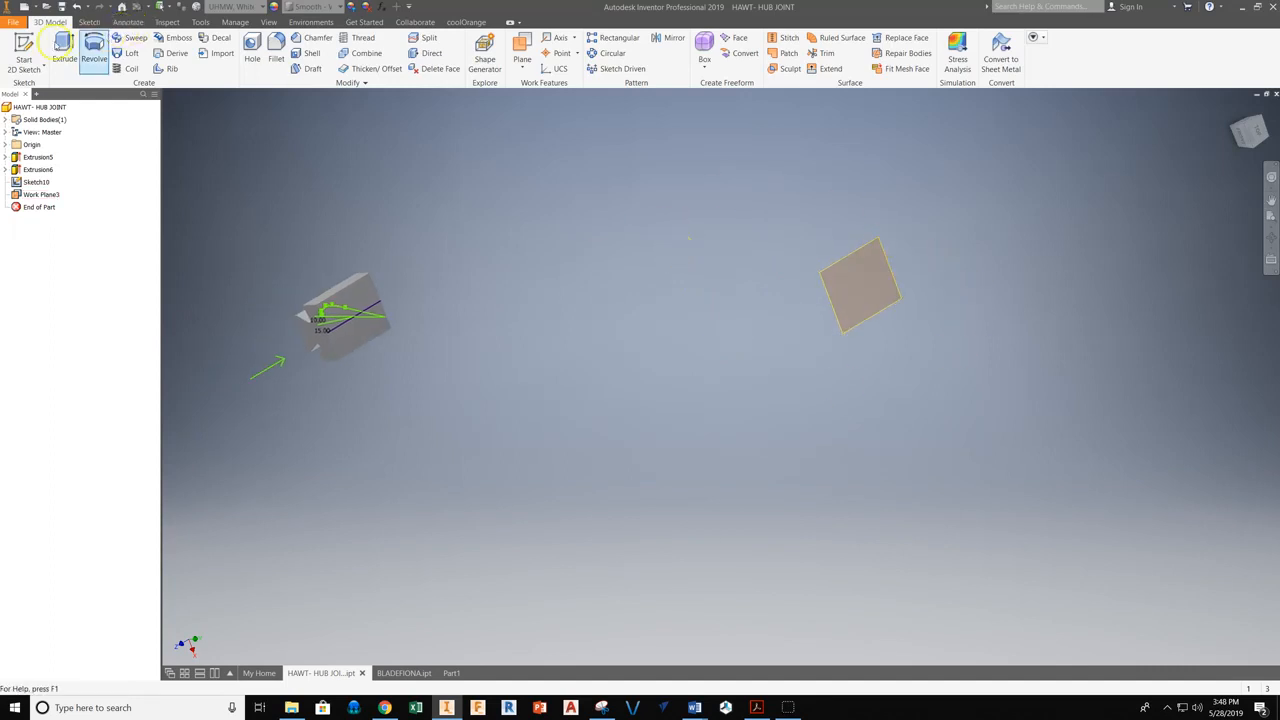
{"action": "left_click", "coordinate": [23, 45]}
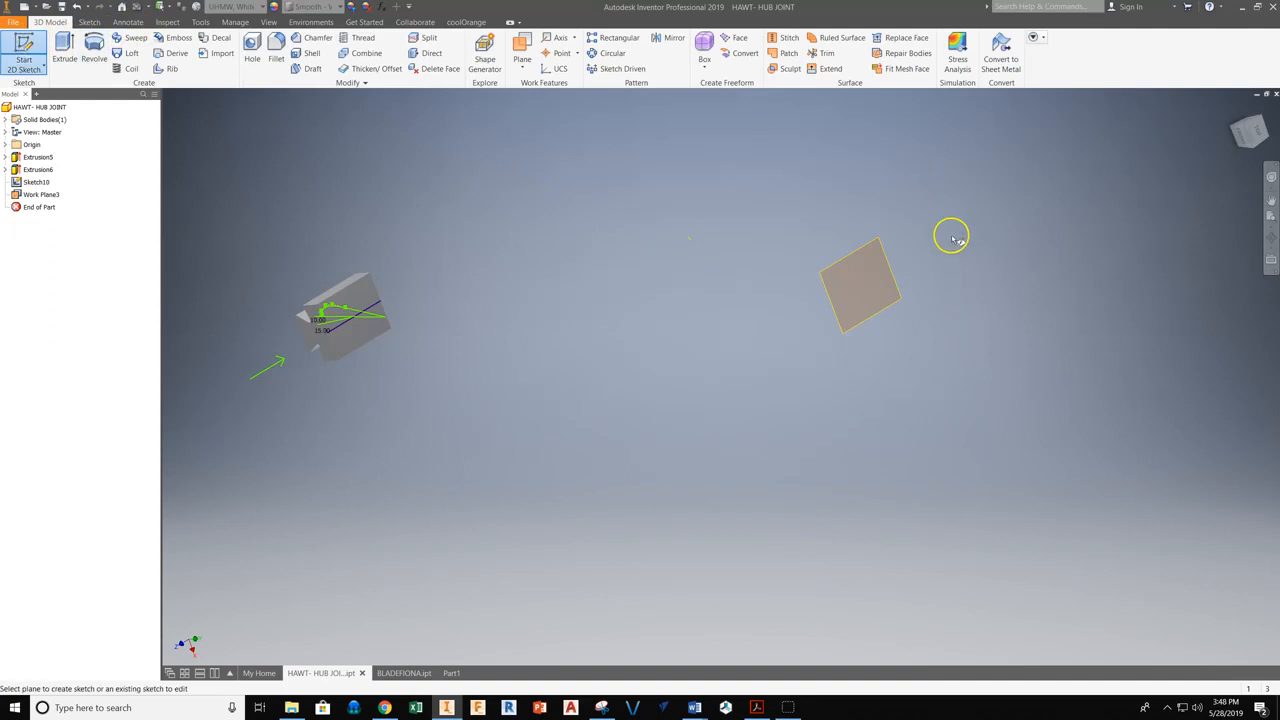
{"action": "left_click", "coordinate": [886, 252]}
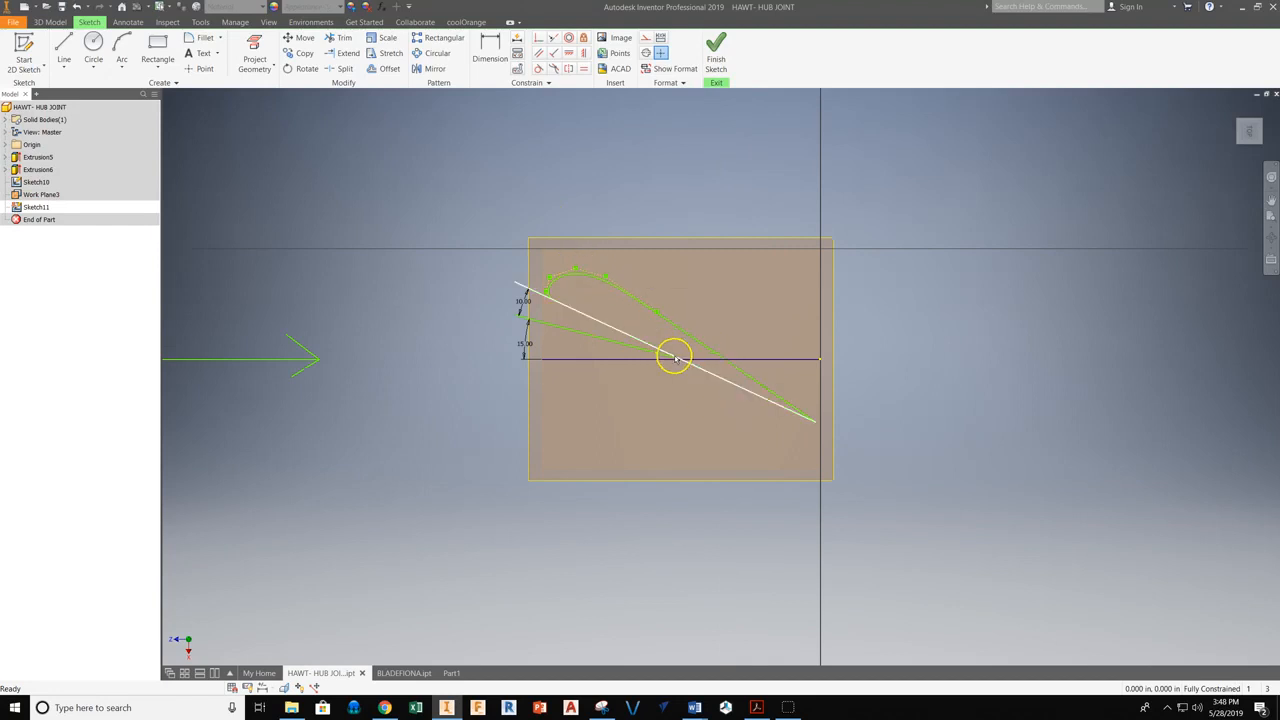
{"action": "middle_click_drag", "start_coordinate": [689, 297], "coordinate": [650, 328]}
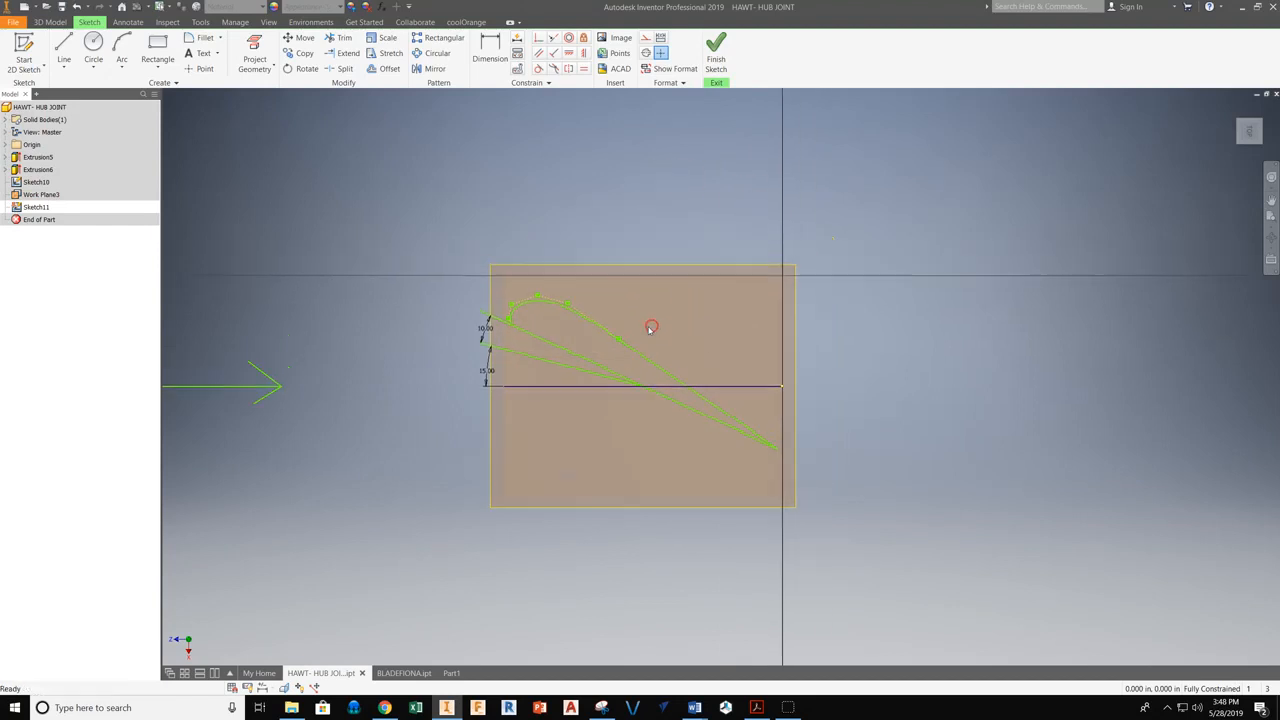
{"action": "scroll", "coordinate": [650, 328], "scroll_direction": "up", "scroll_amount": 3}
{"action": "scroll", "coordinate": [648, 330], "scroll_direction": "down", "scroll_amount": 2}
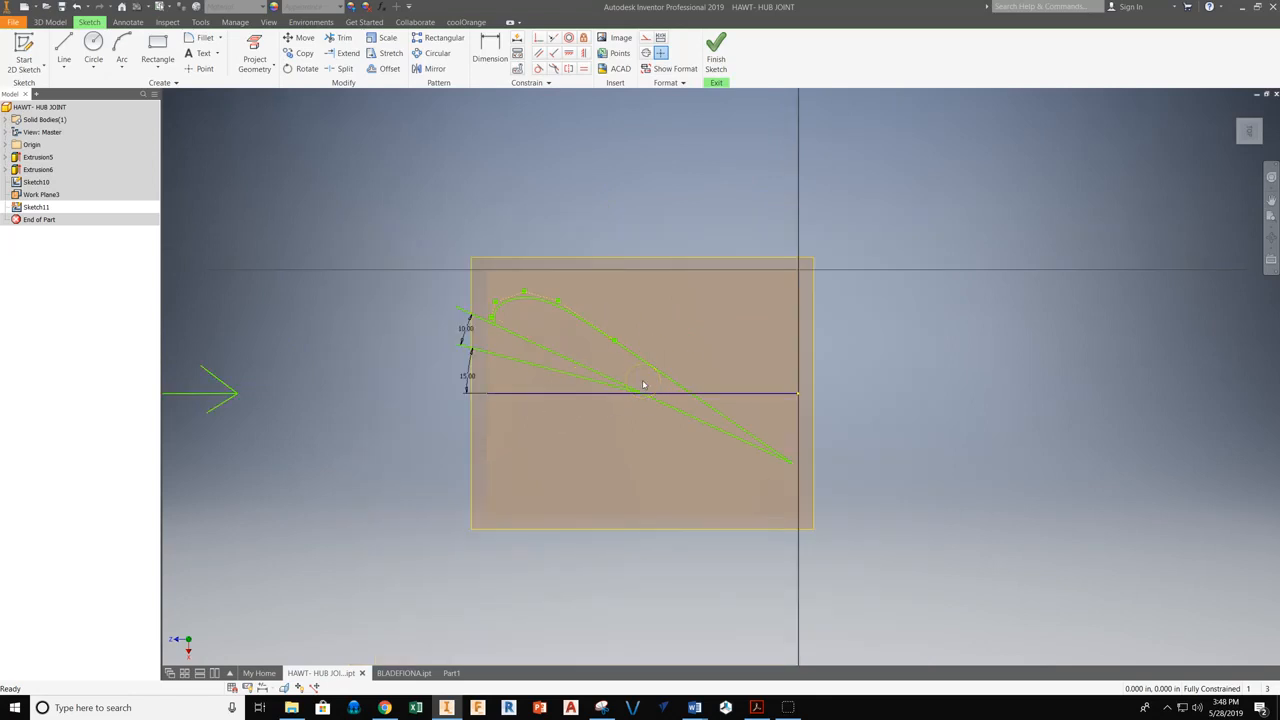
Project the block face's horizontal reference line into the new sketch.
{"action": "left_click", "coordinate": [63, 48]}
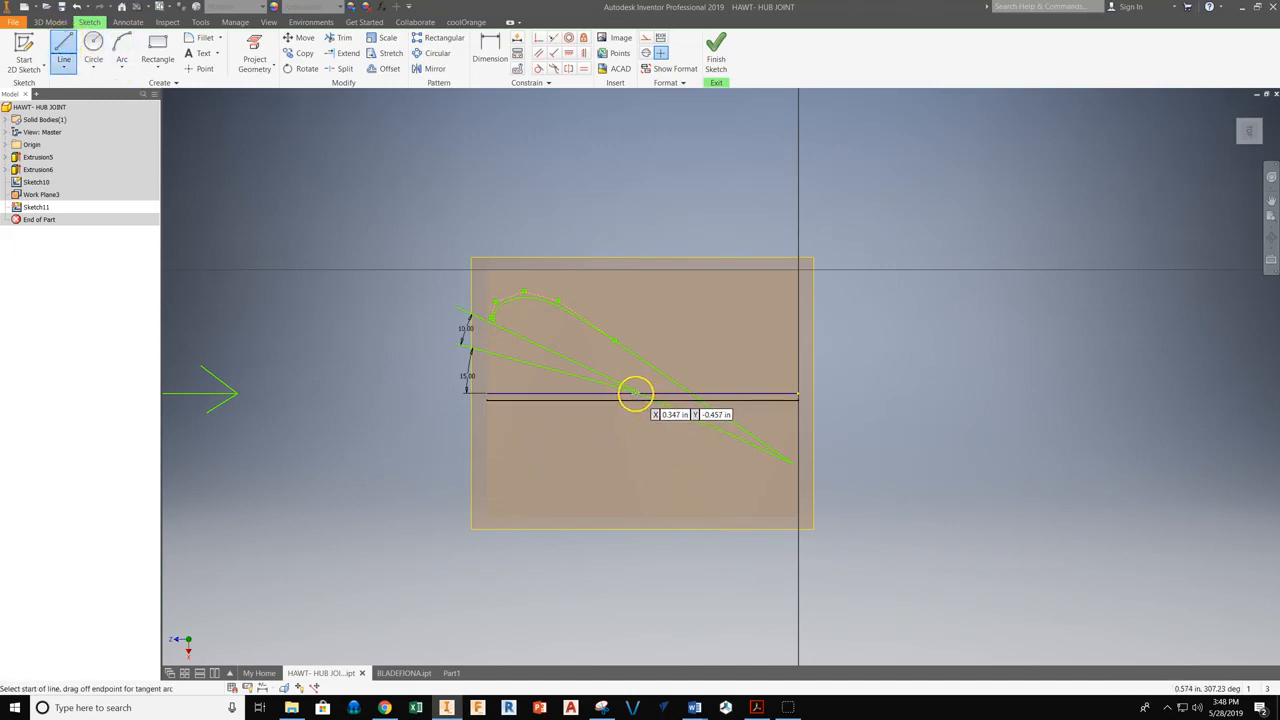
{"action": "left_click", "coordinate": [254, 48]}
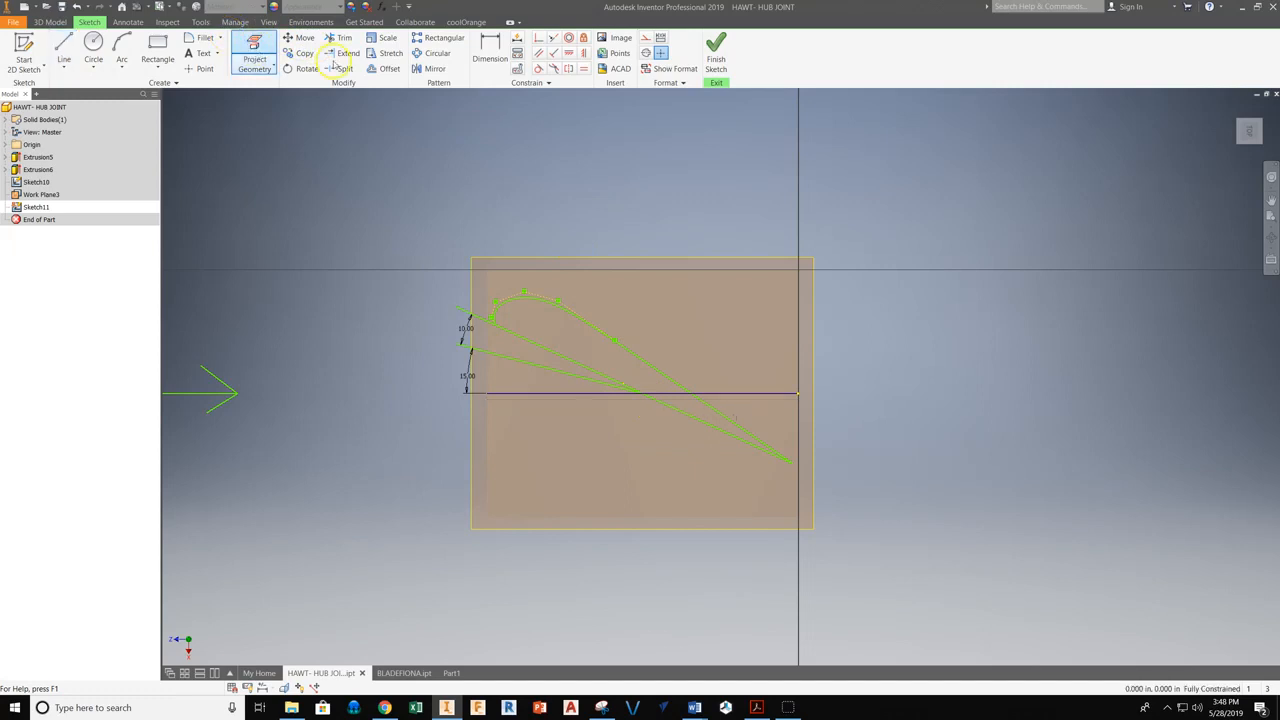
{"action": "left_click", "coordinate": [729, 393]}
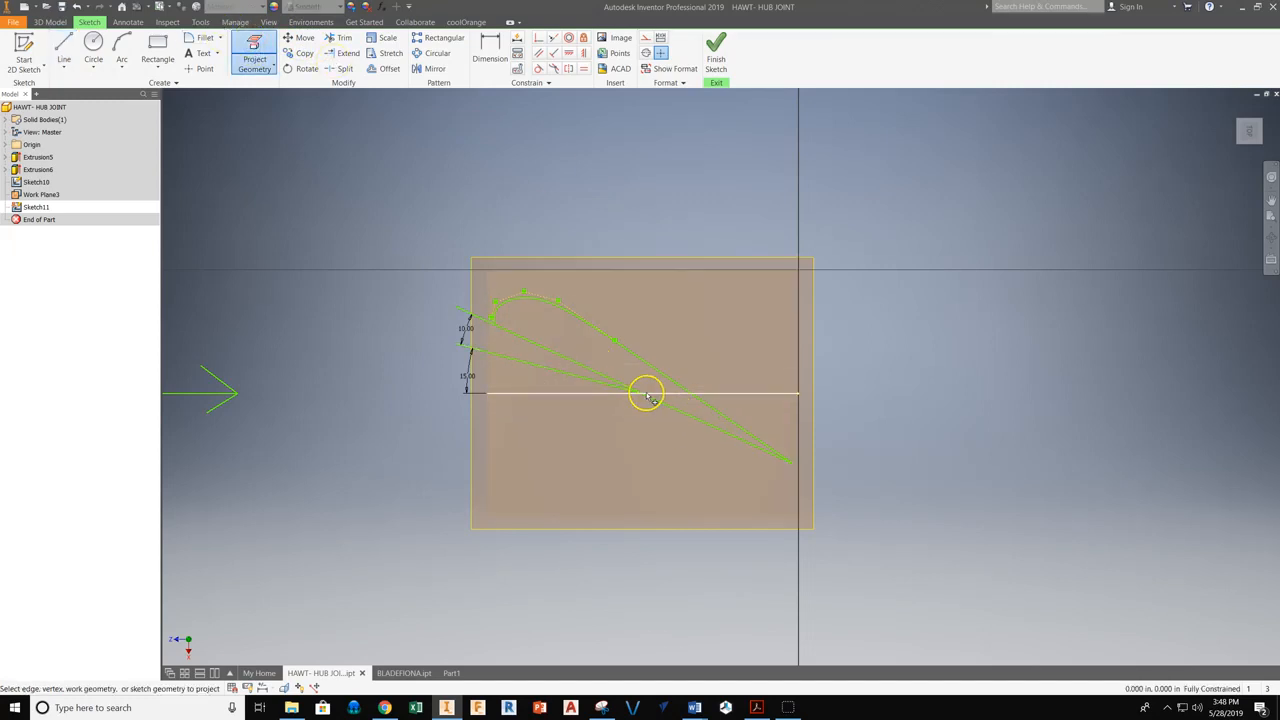
Sketch a steeper slanted line from the intersection on the projected horizontal line up past the work plane's upper-left edge.
{"action": "left_click", "coordinate": [64, 50]}
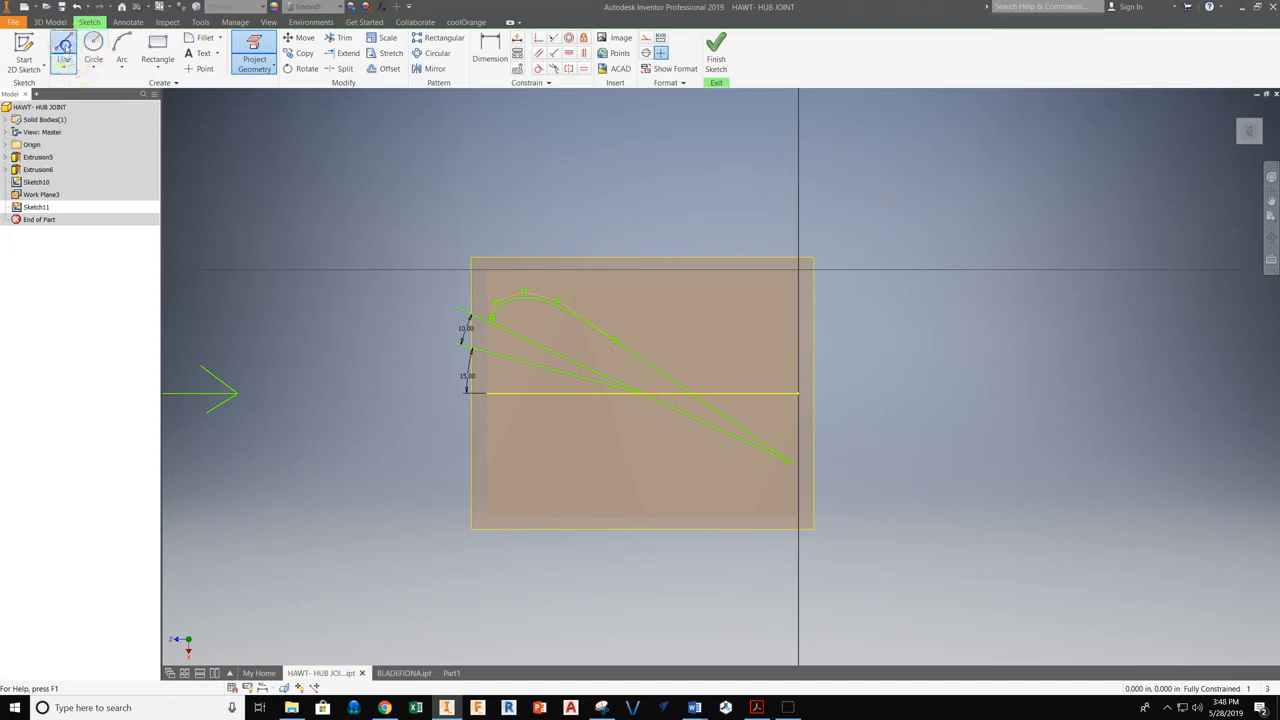
{"action": "left_click", "coordinate": [641, 392]}
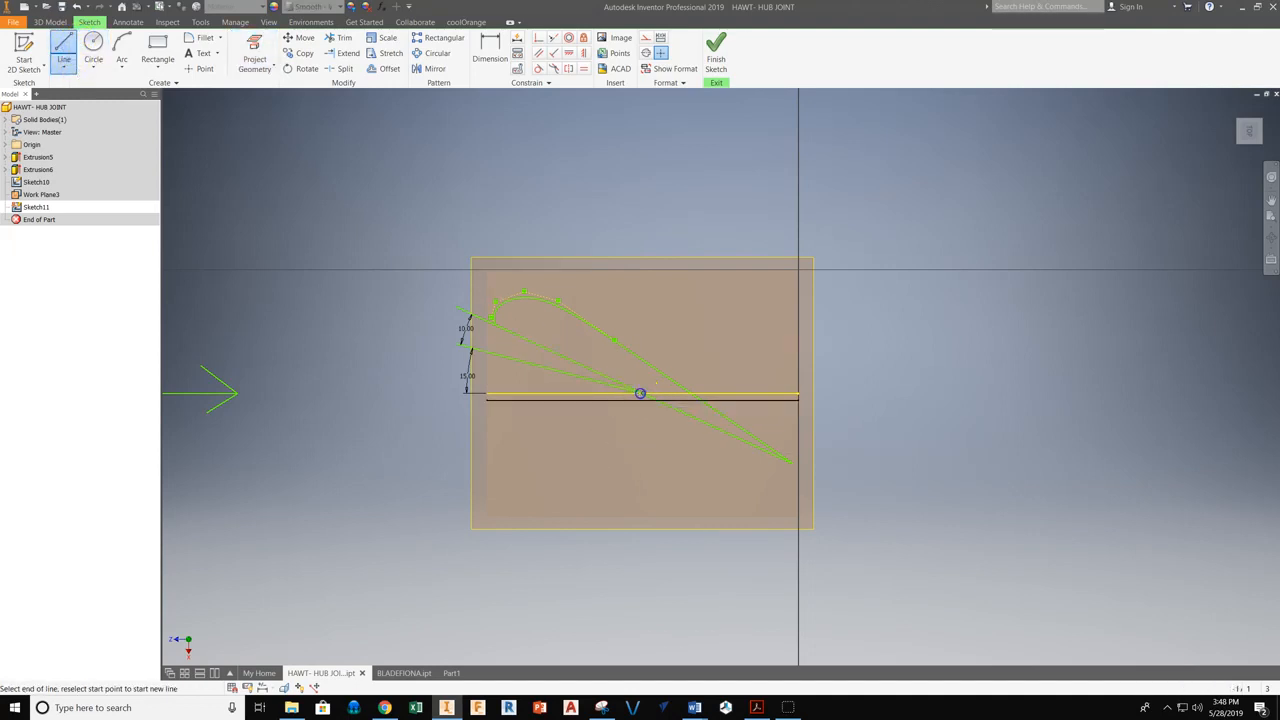
{"action": "left_click", "coordinate": [490, 238]}
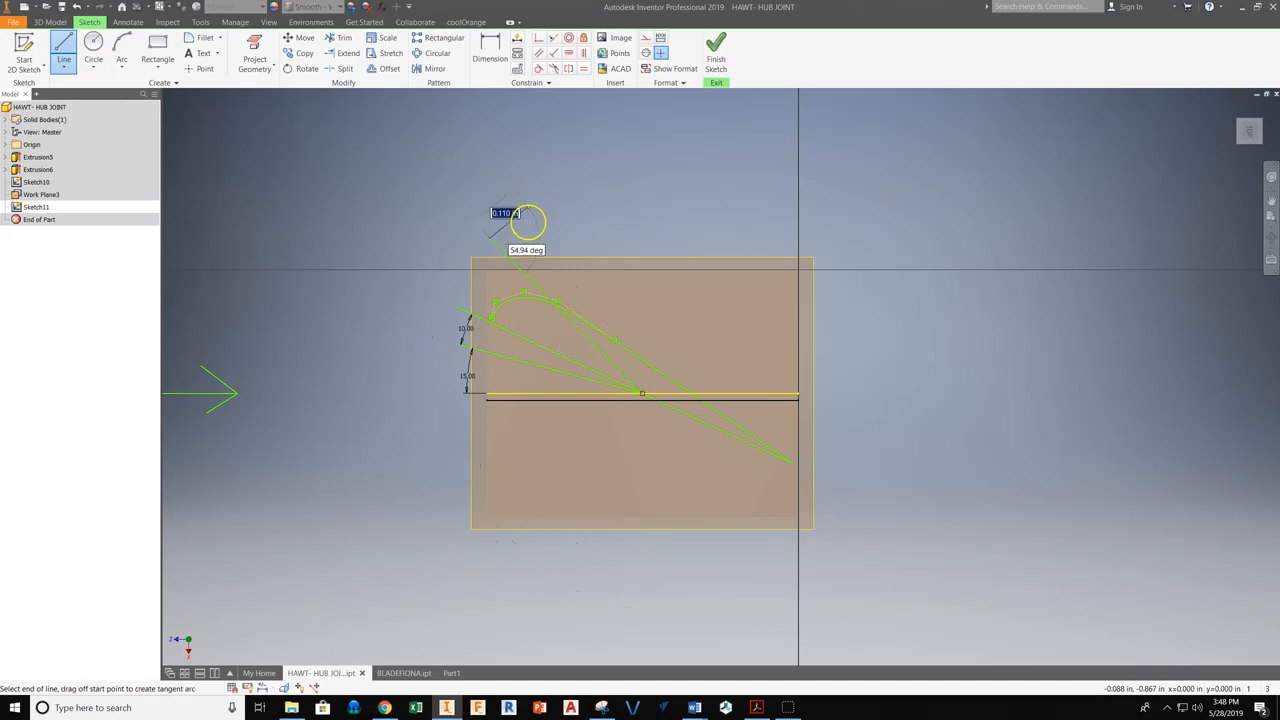
Project the first profile's upper slanted line and dimension the angle between it and the new steeper line as 20 degrees.
{"action": "key", "text": "p"}
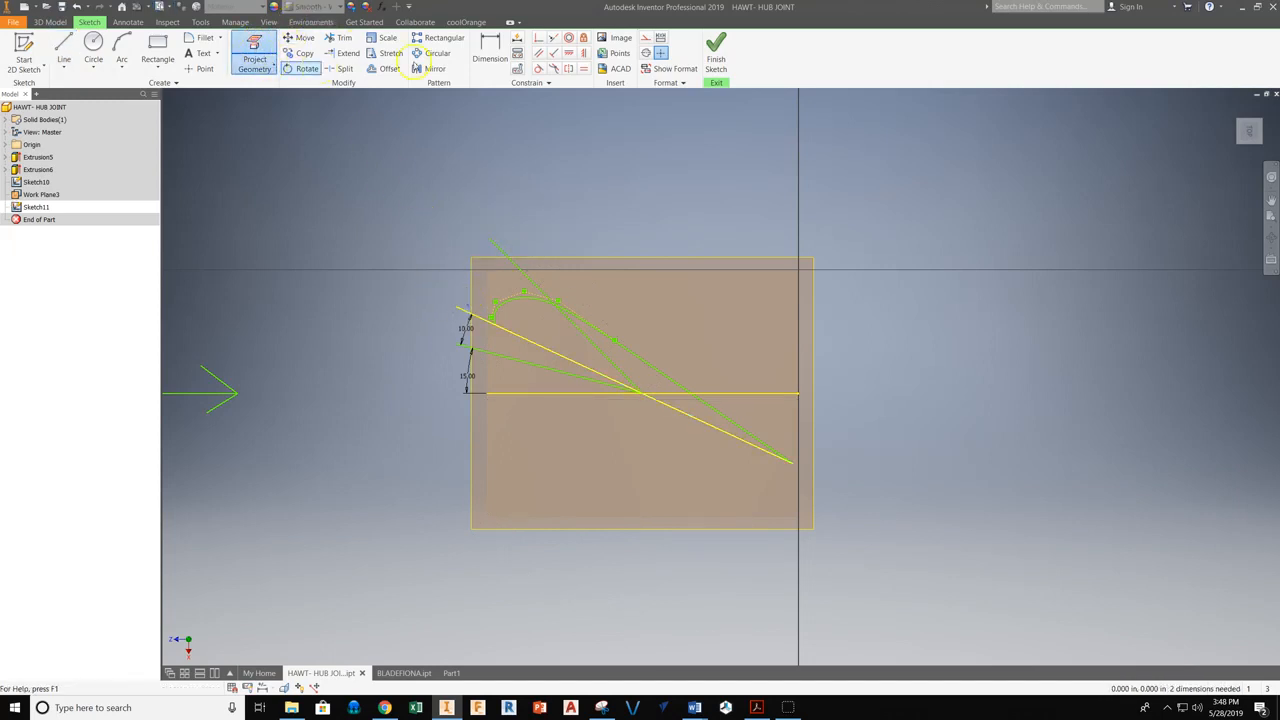
{"action": "left_click", "coordinate": [489, 55]}
{"action": "left_click", "coordinate": [463, 310]}
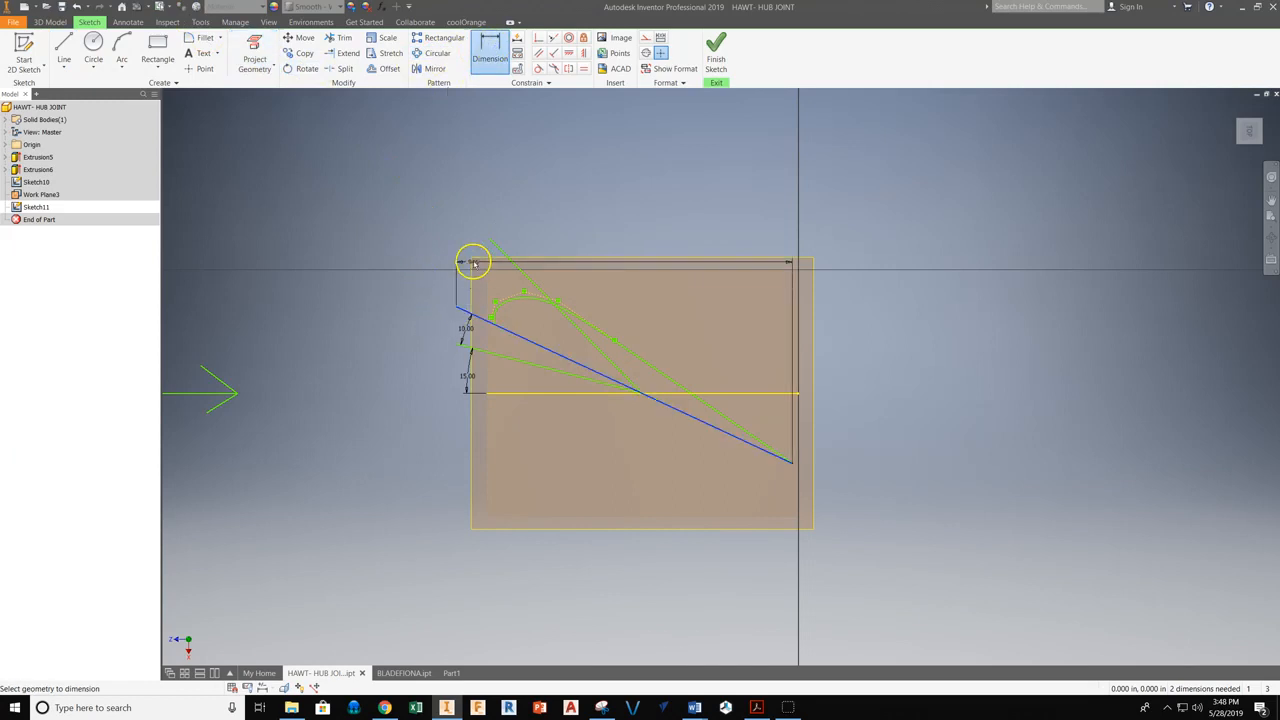
{"action": "left_click", "coordinate": [500, 250]}
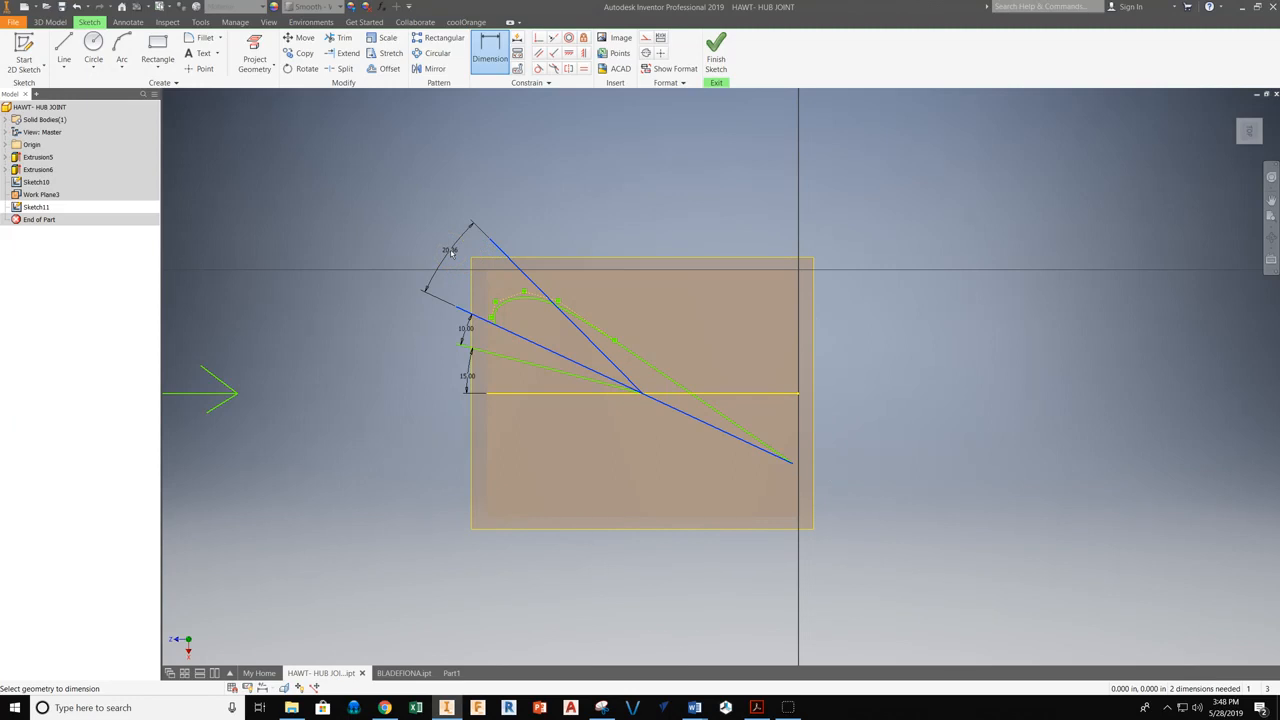
{"action": "left_click", "coordinate": [451, 253]}
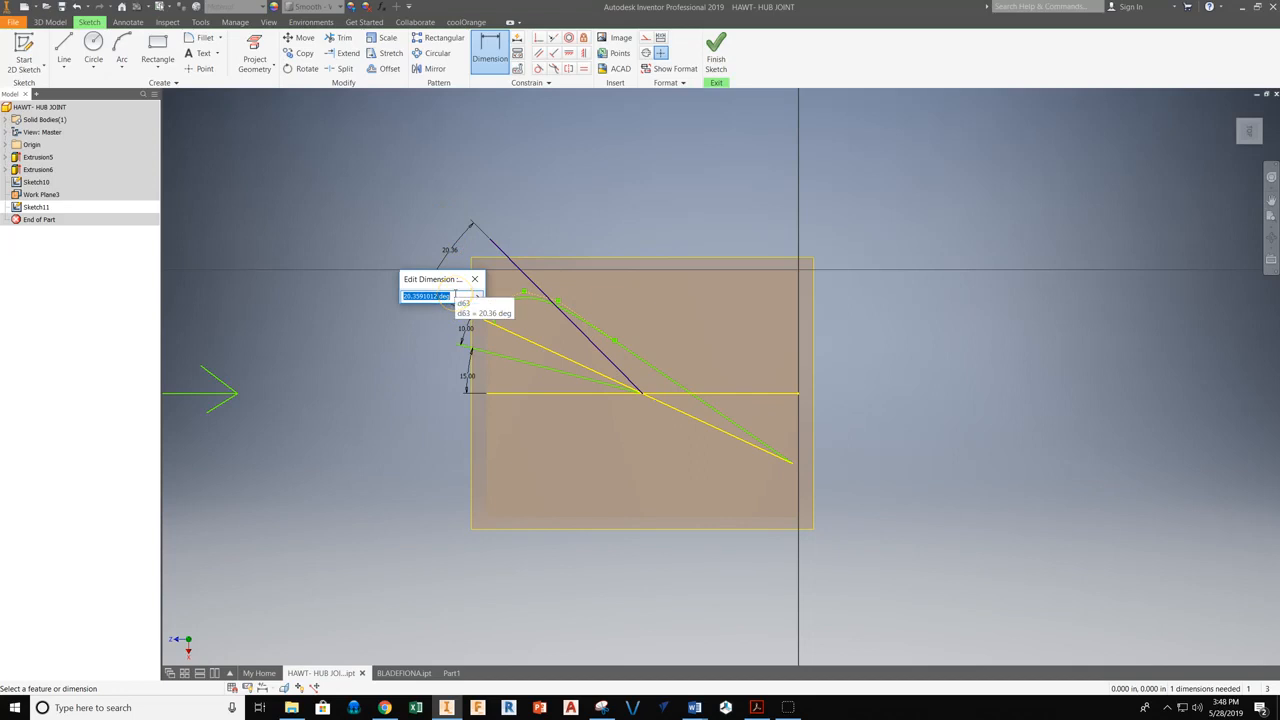
{"action": "type", "text": "20"}
{"action": "key", "text": "Return"}
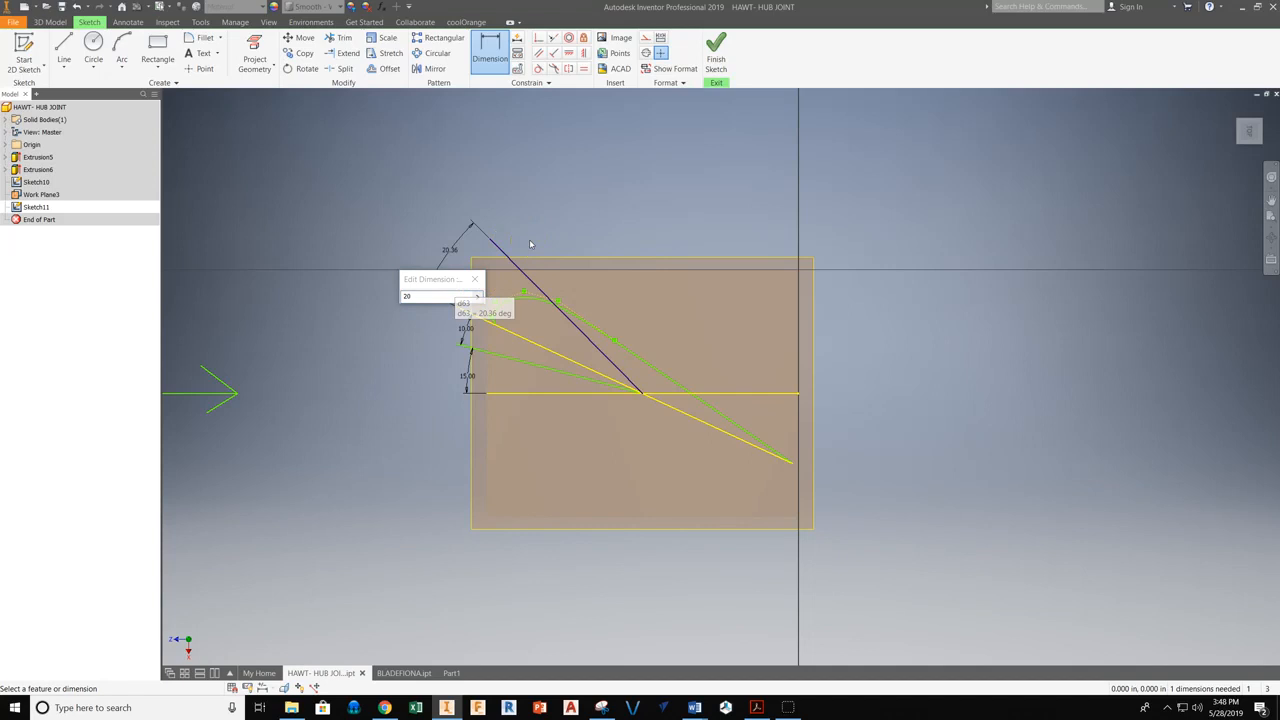
{"action": "left_click", "coordinate": [475, 280]}
{"action": "double_click", "coordinate": [448, 248]}
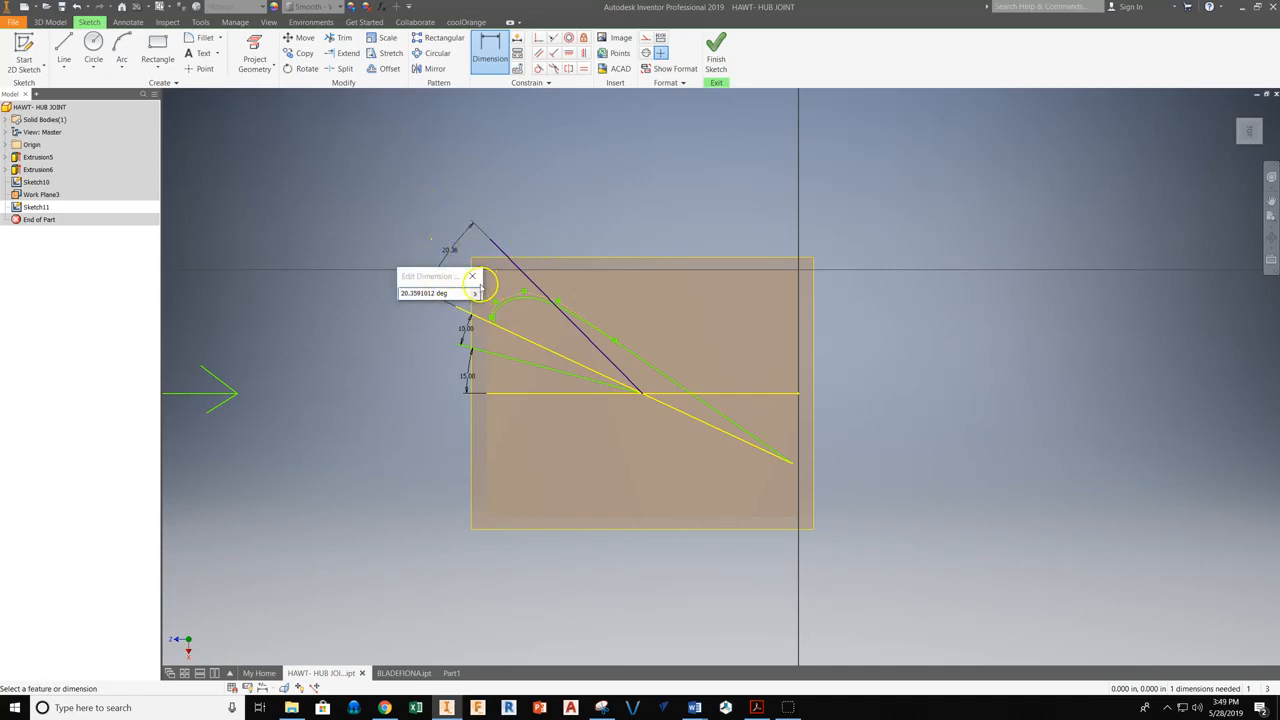
{"action": "left_click_drag", "start_coordinate": [470, 293], "coordinate": [388, 291]}
{"action": "type", "text": "20"}
{"action": "key", "text": "Return"}
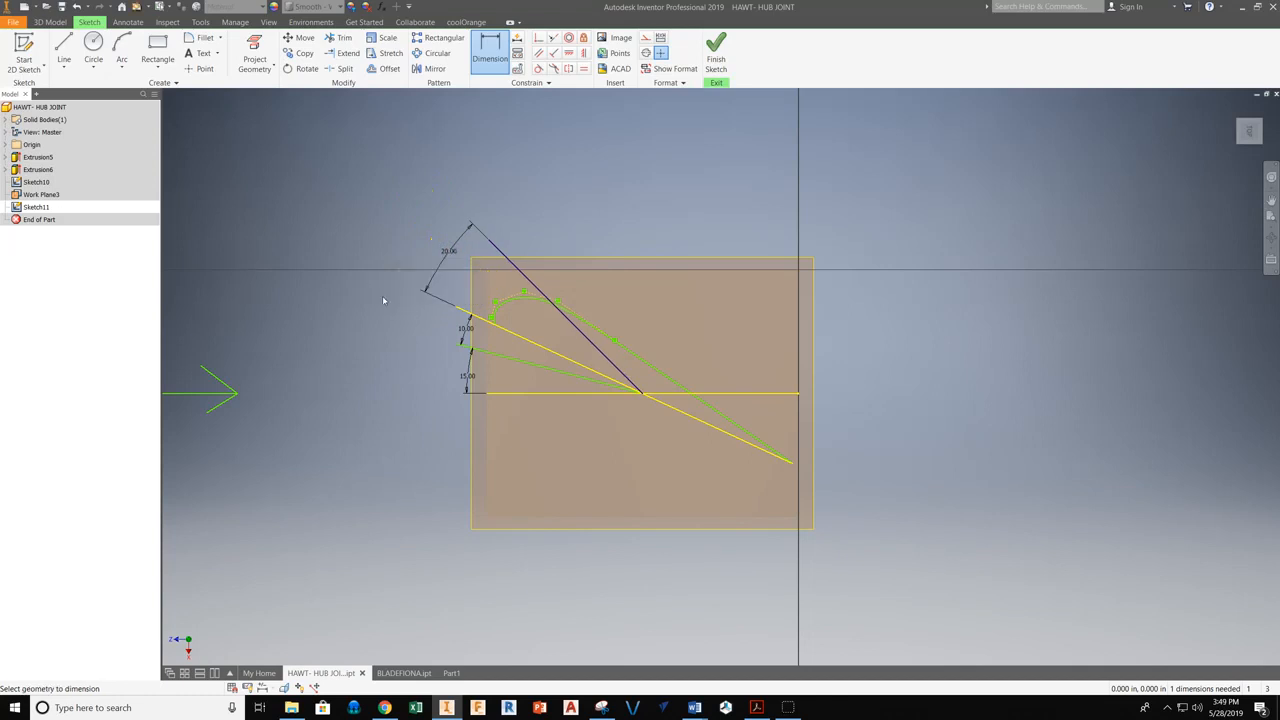
{"action": "left_click", "coordinate": [450, 252]}
Sketch a control vertex spline from the steep line's upper end, arching over and sloping down past the work plane's lower-right corner.
{"action": "scroll", "coordinate": [449, 257], "scroll_direction": "down", "scroll_amount": 3}
{"action": "scroll", "coordinate": [458, 246], "scroll_direction": "up", "scroll_amount": 2}
{"action": "middle_click_drag", "start_coordinate": [455, 250], "coordinate": [457, 289]}
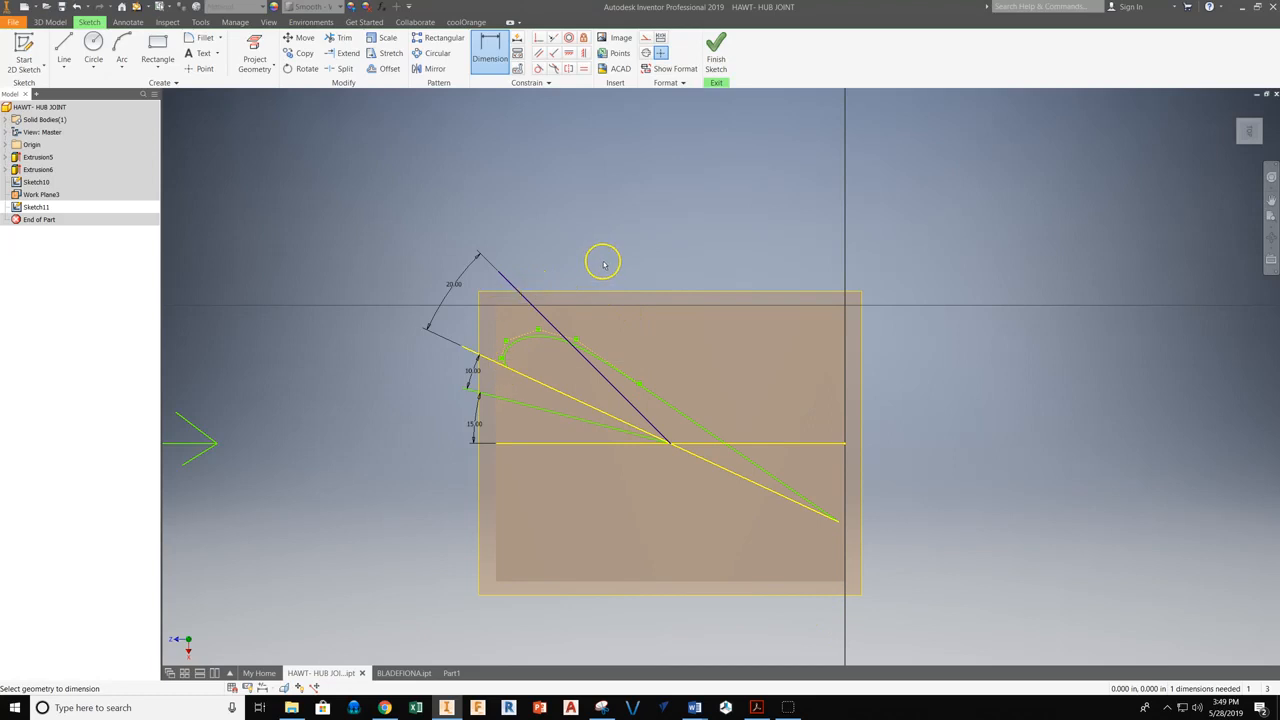
{"action": "middle_click_drag", "start_coordinate": [603, 264], "coordinate": [470, 251]}
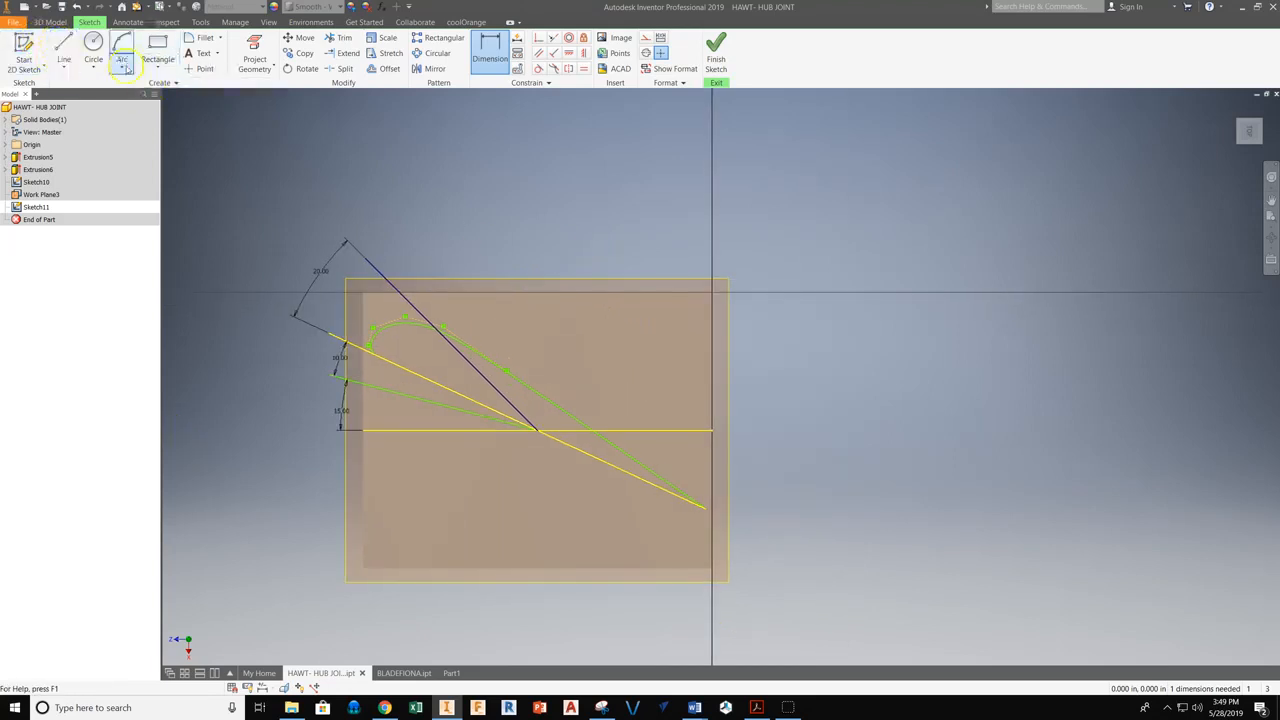
{"action": "left_click", "coordinate": [64, 67]}
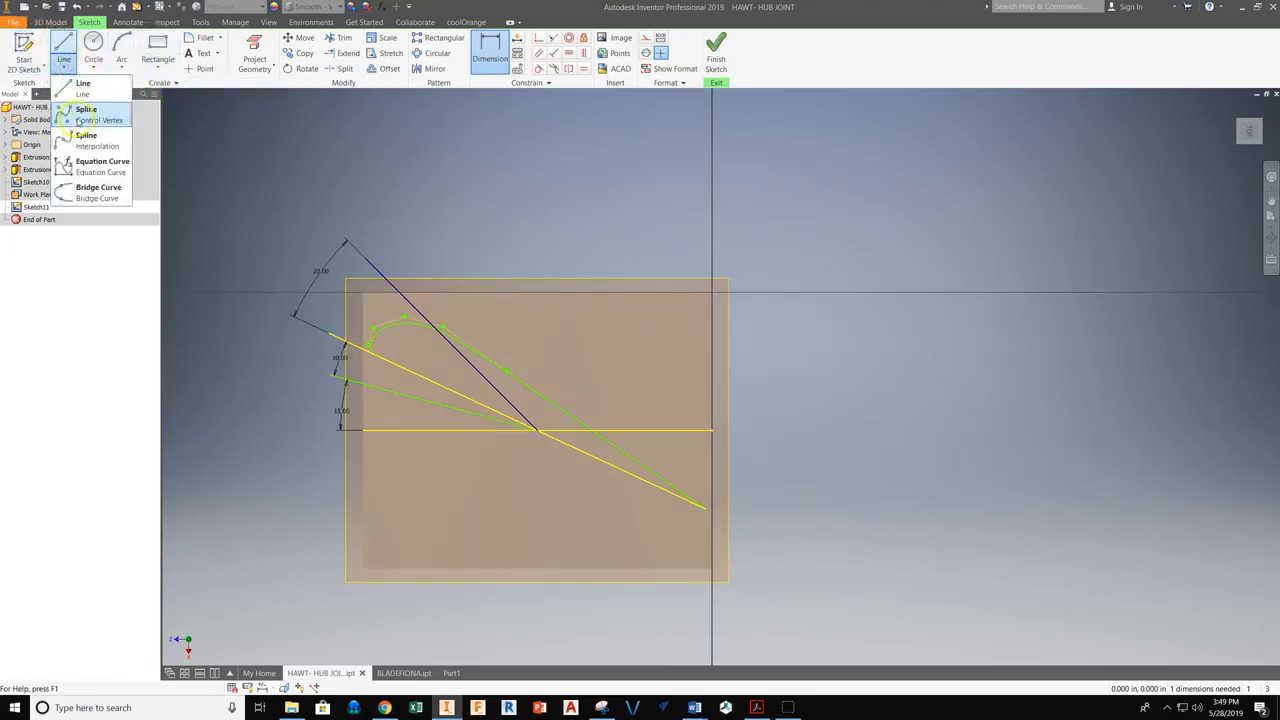
{"action": "left_click", "coordinate": [86, 113]}
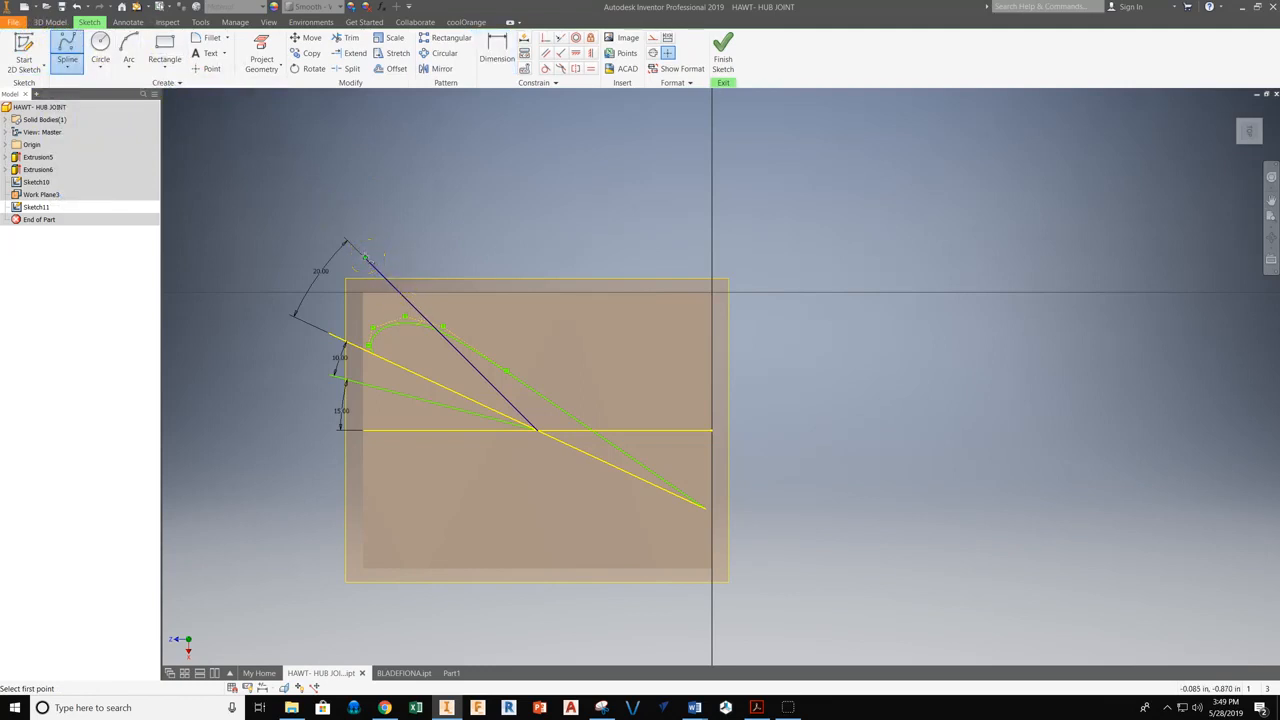
{"action": "left_click", "coordinate": [369, 259]}
{"action": "left_click", "coordinate": [360, 238]}
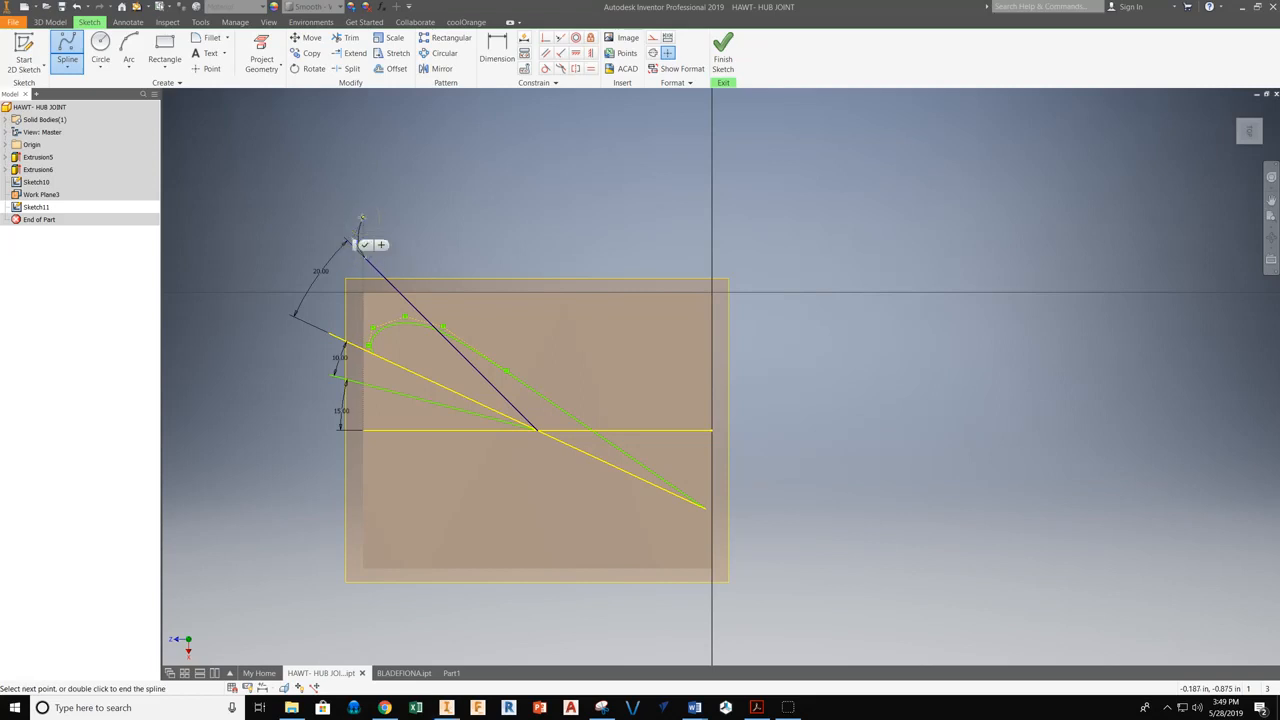
{"action": "left_click", "coordinate": [362, 219]}
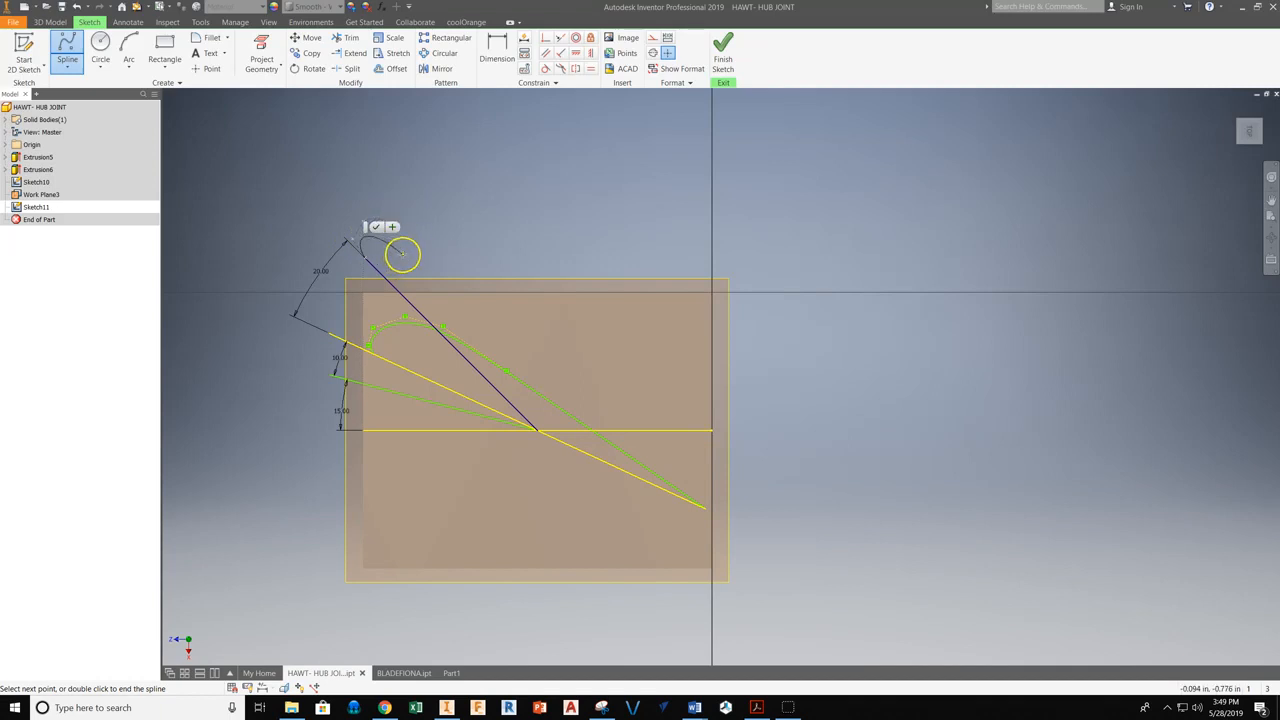
{"action": "left_click", "coordinate": [402, 255]}
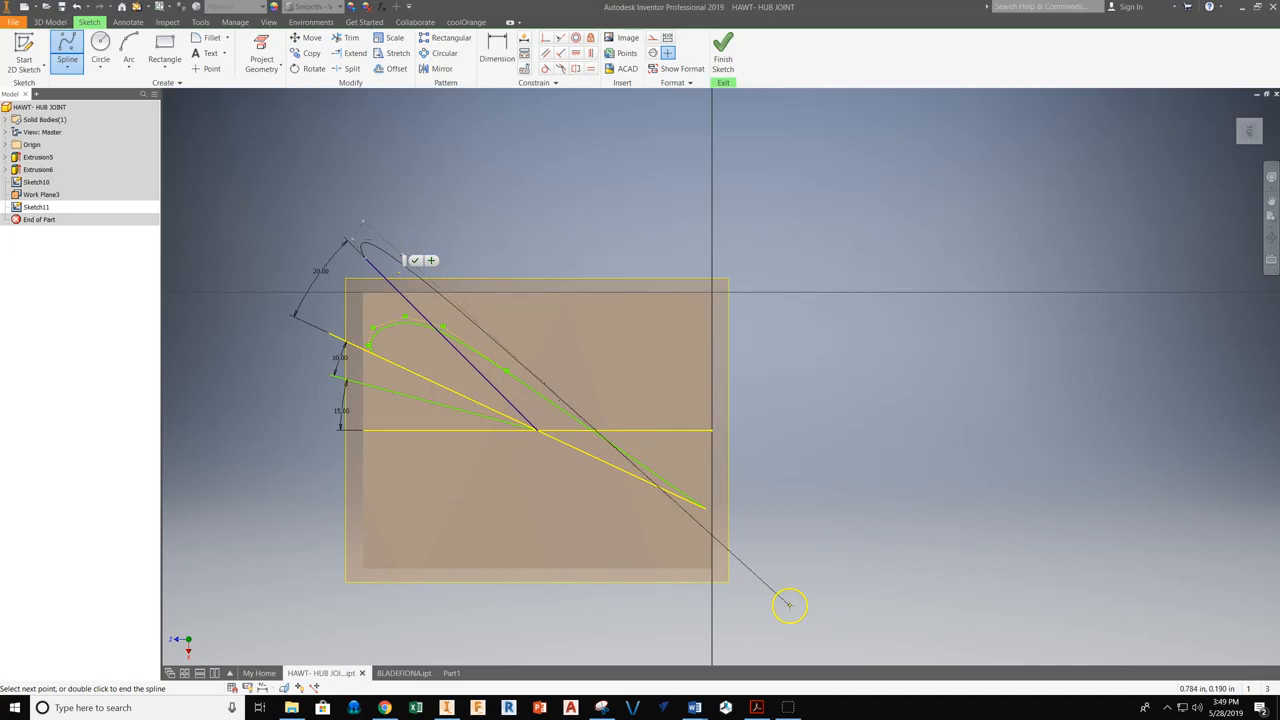
{"action": "left_click", "coordinate": [749, 639]}
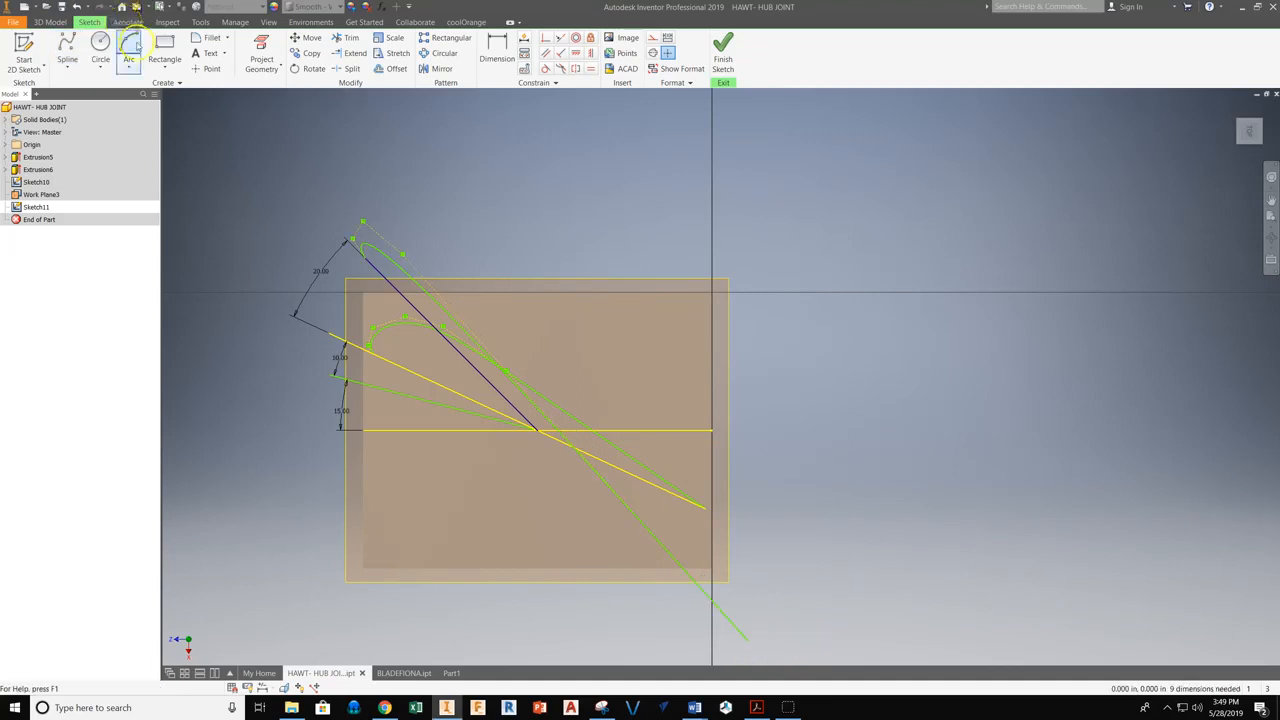
Extend the steep line to the spline's lower end to close the second blade profile, and finish the sketch.
{"action": "left_click", "coordinate": [352, 55]}
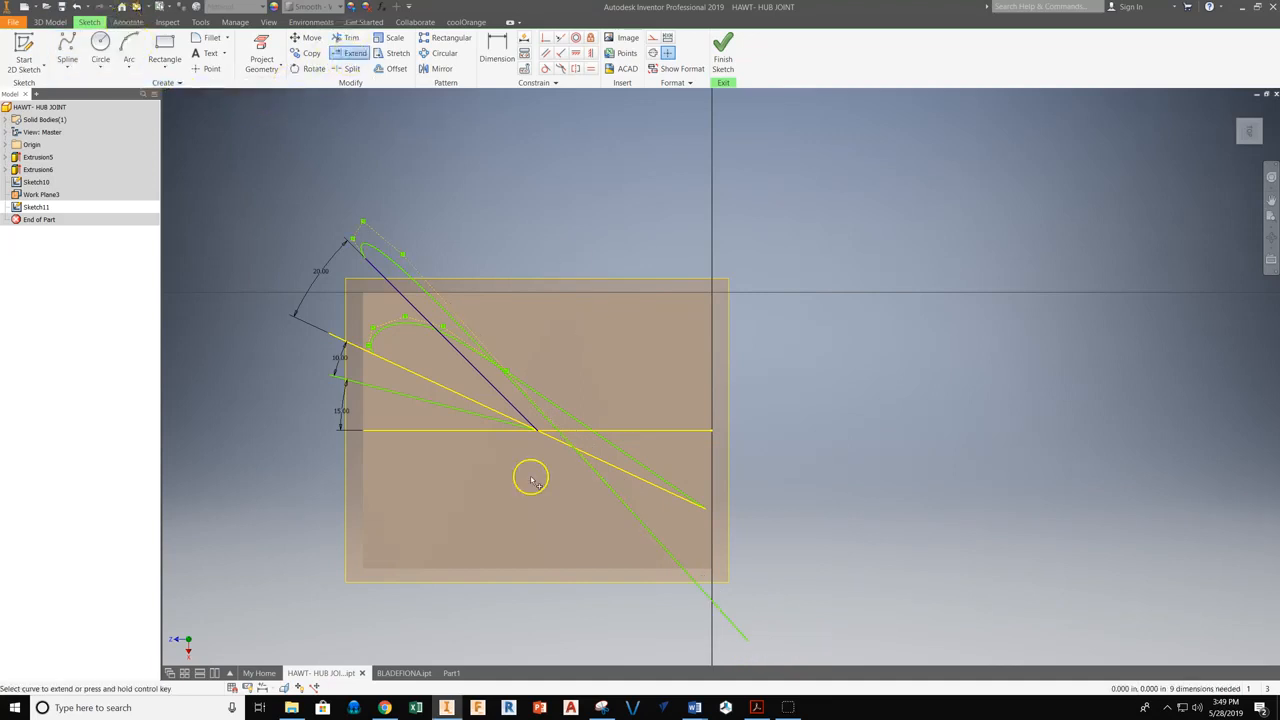
{"action": "left_click", "coordinate": [506, 402]}
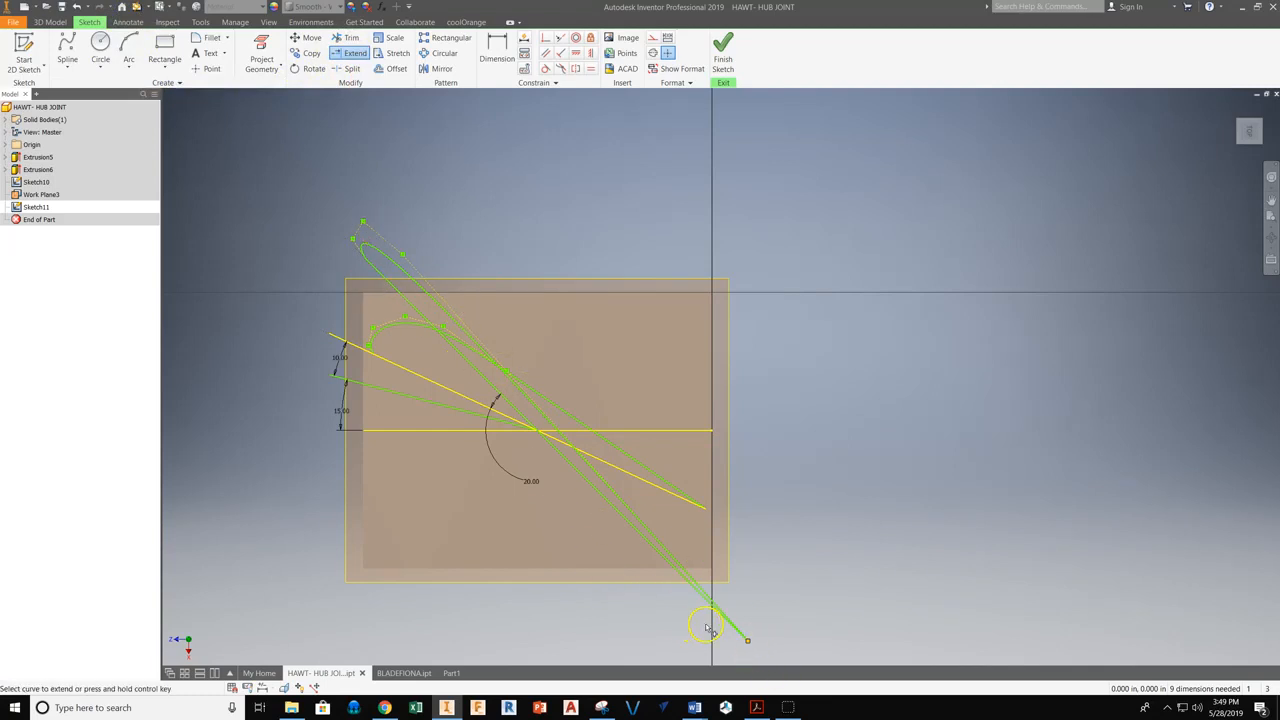
{"action": "middle_click_drag", "start_coordinate": [826, 549], "coordinate": [832, 484]}
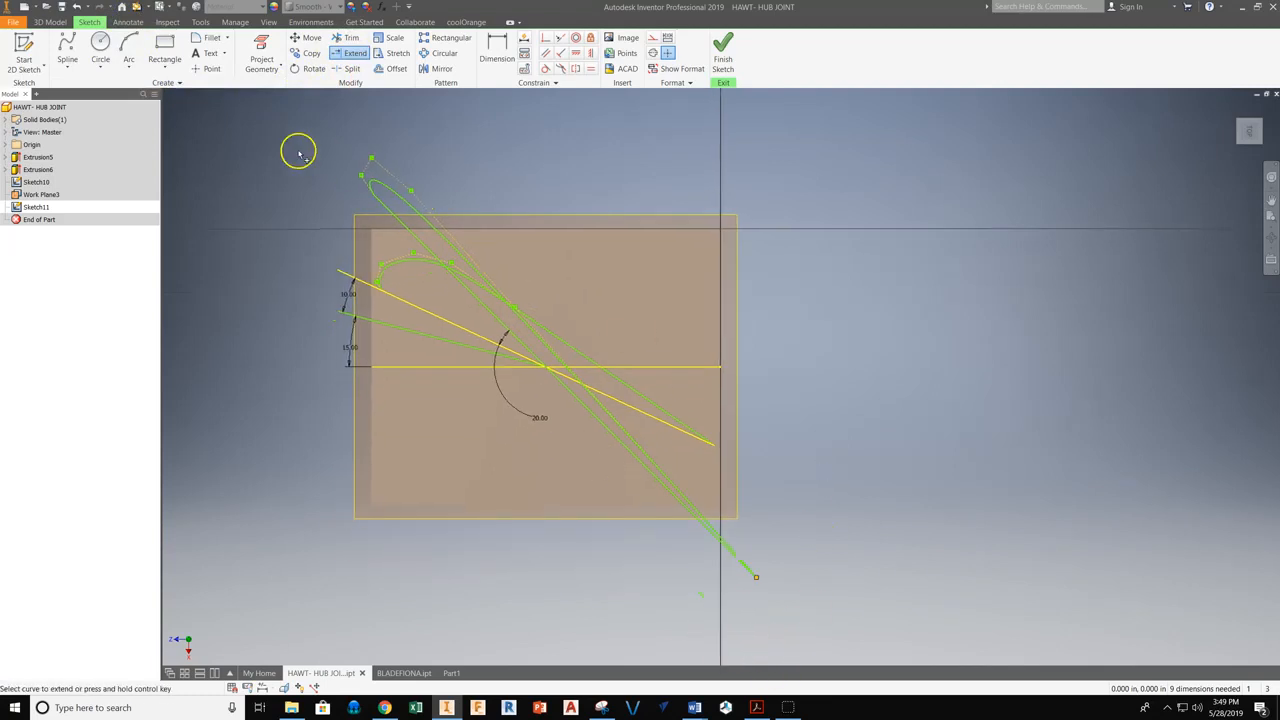
{"action": "middle_click_drag", "start_coordinate": [548, 160], "coordinate": [582, 173]}
{"action": "left_click", "coordinate": [725, 55]}
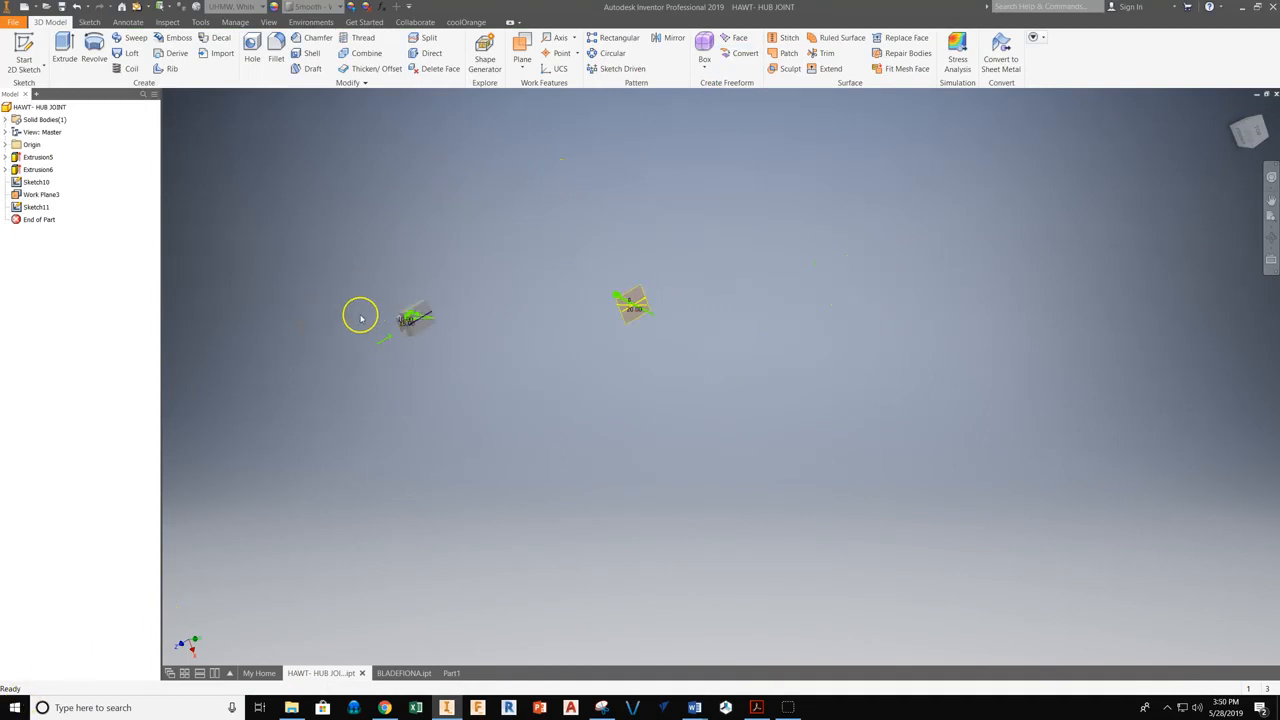
Start a Loft and choose the closed blade profile on the hub joint's face as its first section.
{"action": "scroll", "coordinate": [360, 314], "scroll_direction": "down", "scroll_amount": 2}
{"action": "scroll", "coordinate": [470, 323], "scroll_direction": "down", "scroll_amount": 4}
{"action": "scroll", "coordinate": [472, 323], "scroll_direction": "up", "scroll_amount": 3}
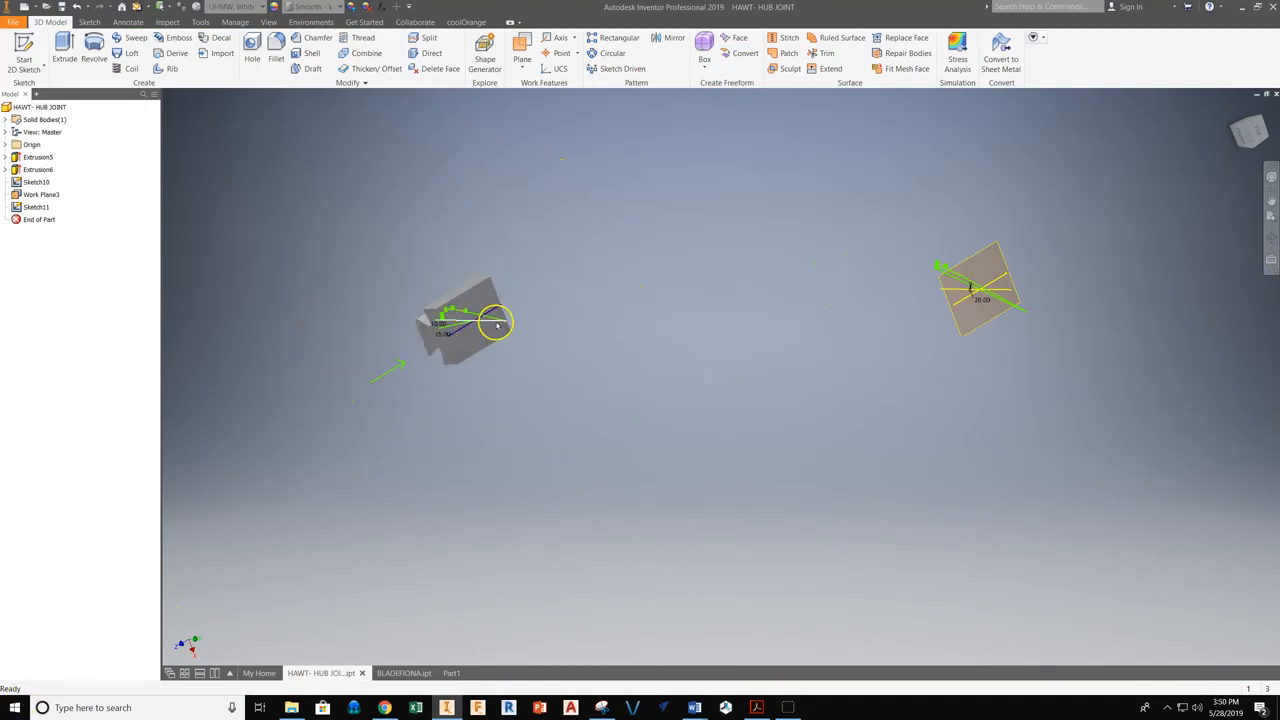
{"action": "middle_click_drag", "start_coordinate": [497, 325], "coordinate": [454, 347]}
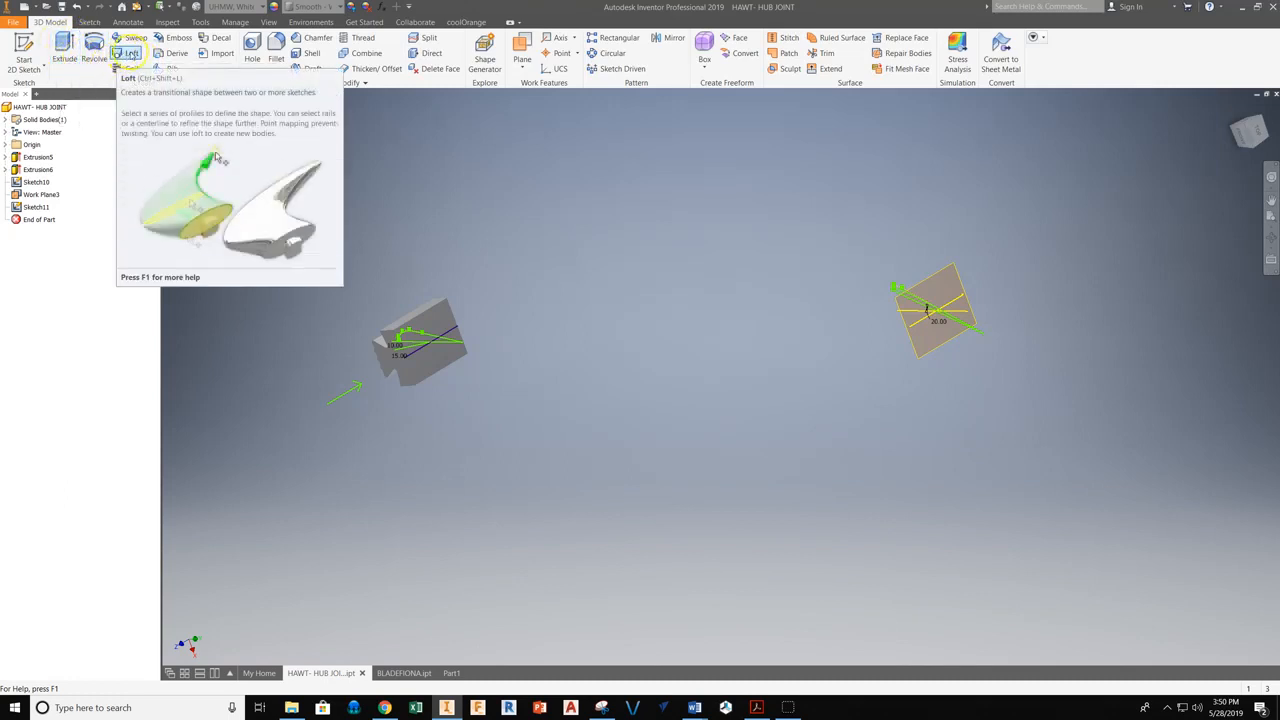
{"action": "left_click", "coordinate": [130, 55]}
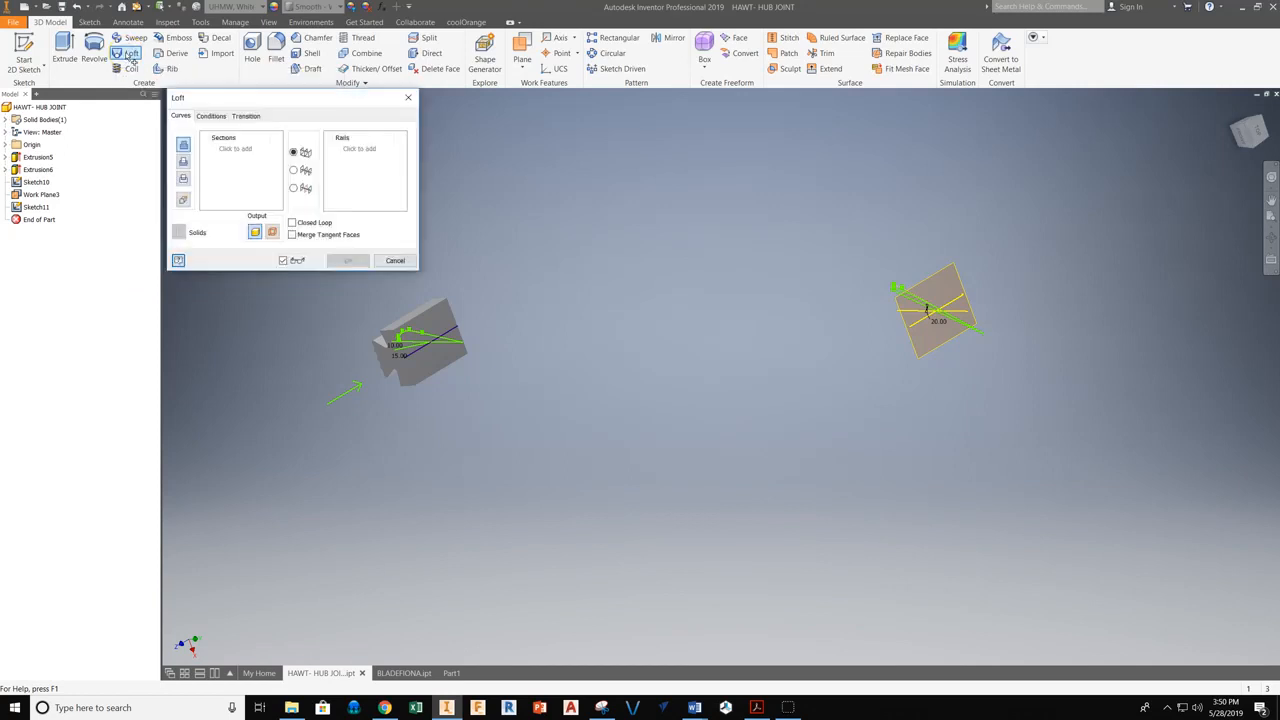
{"action": "scroll", "coordinate": [434, 318], "scroll_direction": "down", "scroll_amount": 5}
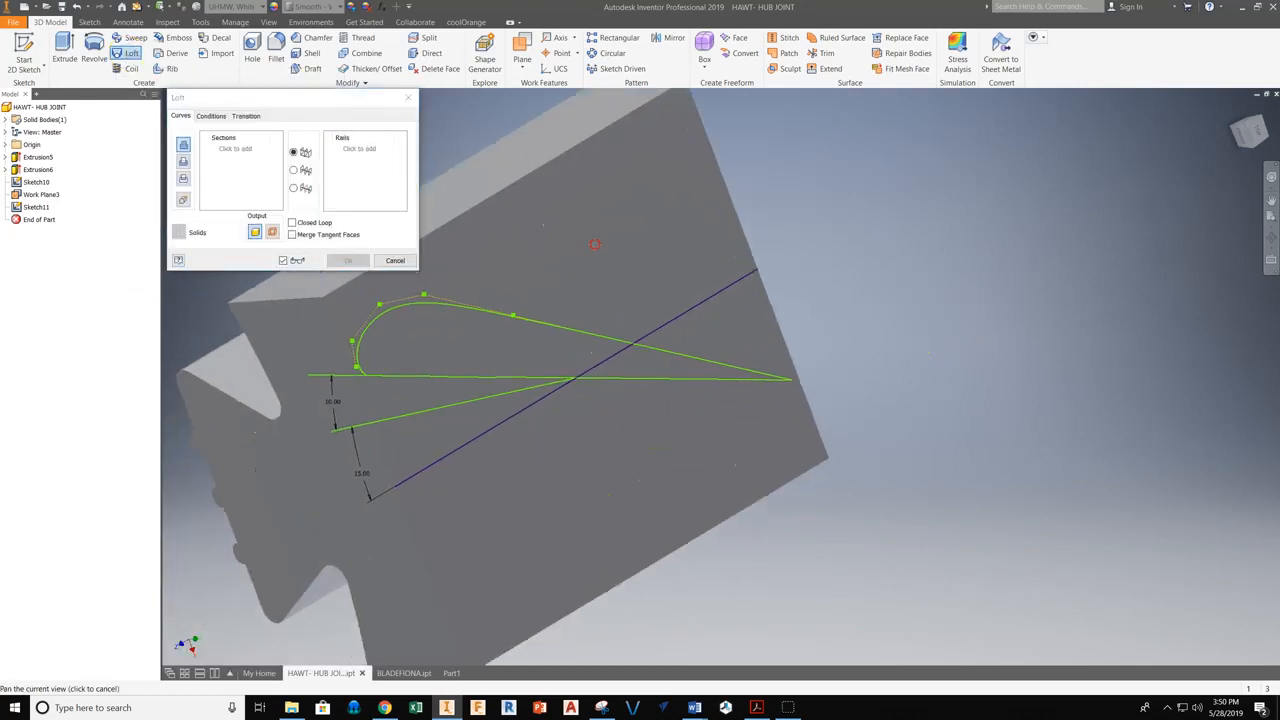
{"action": "left_click", "coordinate": [561, 327]}
{"action": "scroll", "coordinate": [561, 327], "scroll_direction": "up", "scroll_amount": 5}
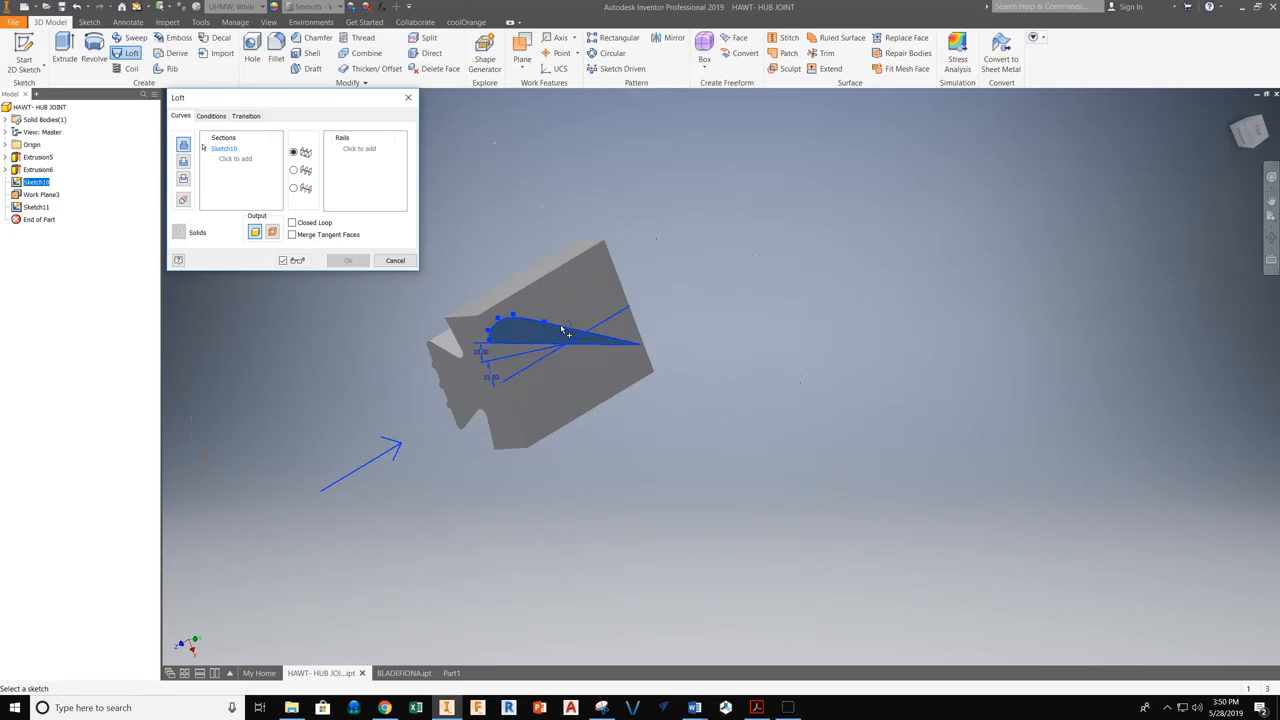
Add the closed profile on the offset work plane as the second section and create the solid blade loft.
{"action": "scroll", "coordinate": [749, 374], "scroll_direction": "up", "scroll_amount": 5}
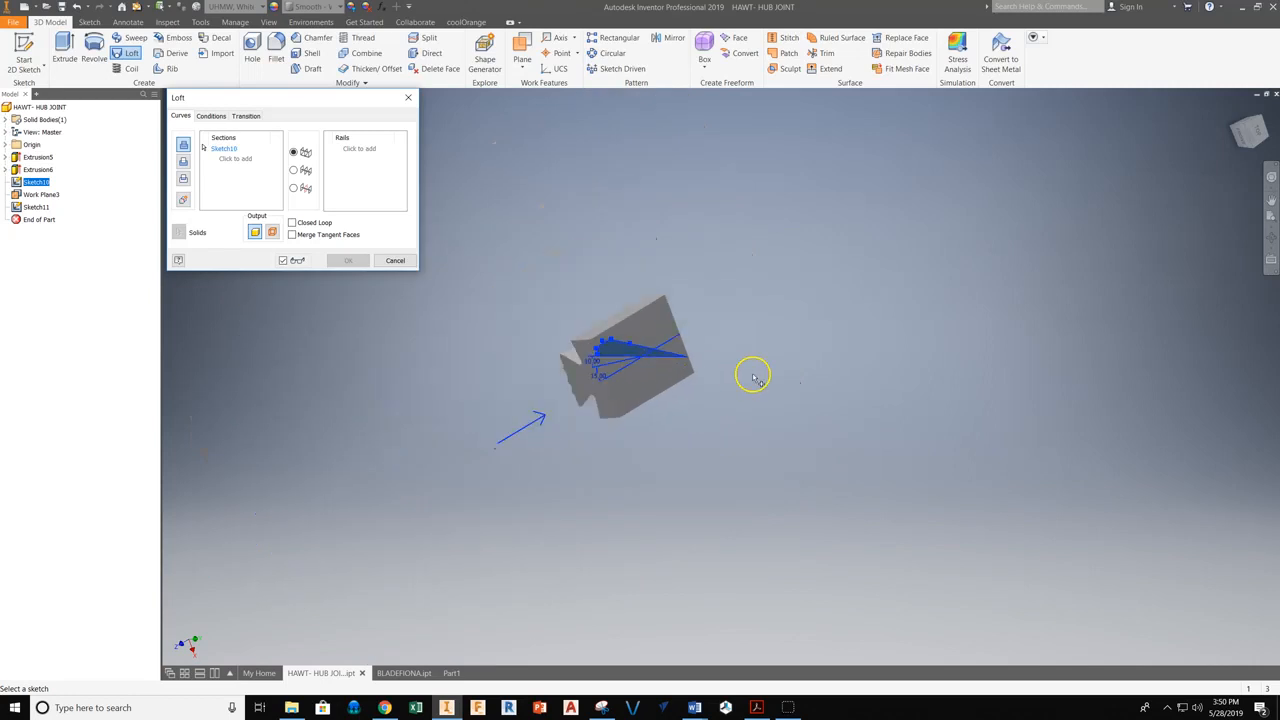
{"action": "middle_click_drag", "start_coordinate": [889, 354], "coordinate": [619, 385]}
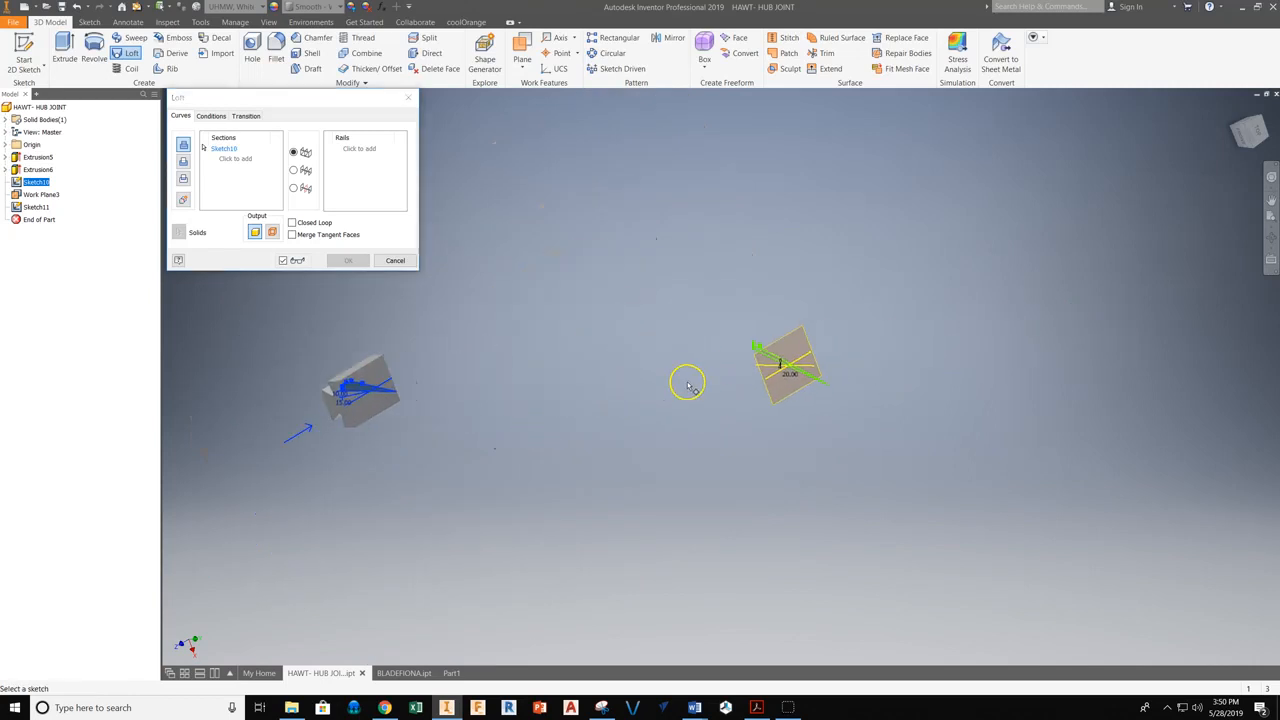
{"action": "scroll", "coordinate": [738, 398], "scroll_direction": "down", "scroll_amount": 5}
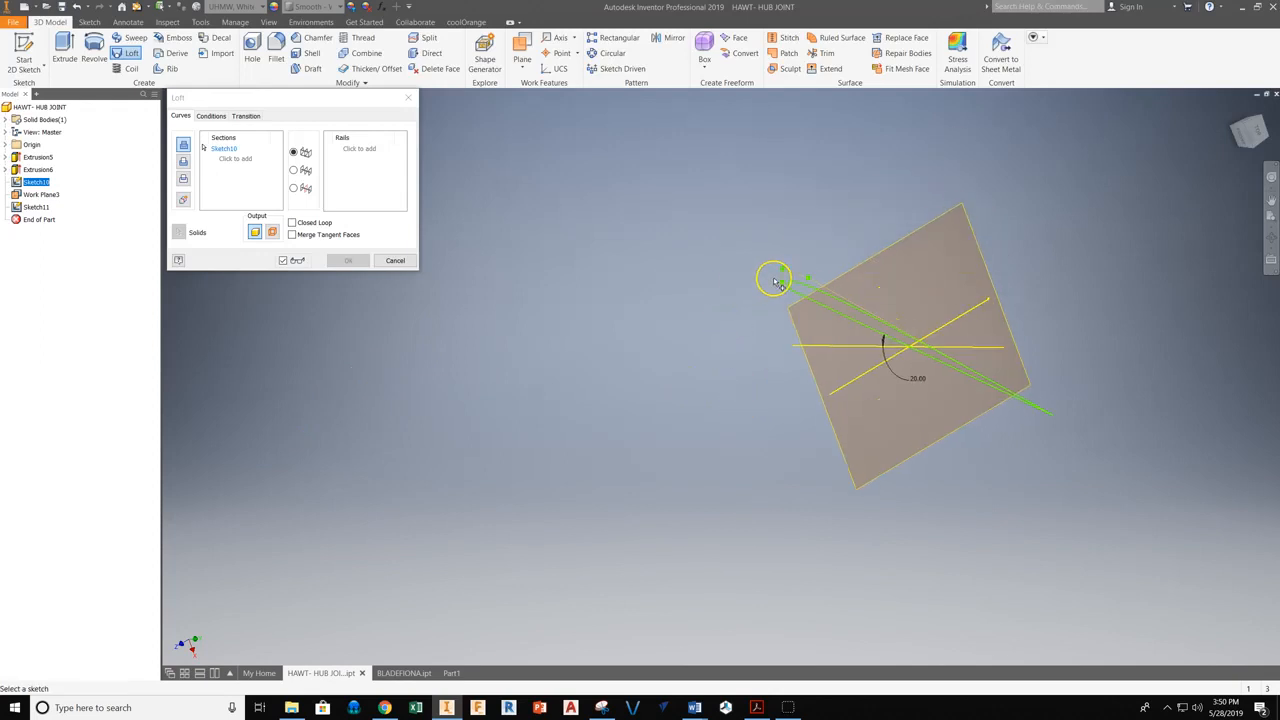
{"action": "left_click", "coordinate": [790, 290]}
{"action": "scroll", "coordinate": [666, 351], "scroll_direction": "up", "scroll_amount": 5}
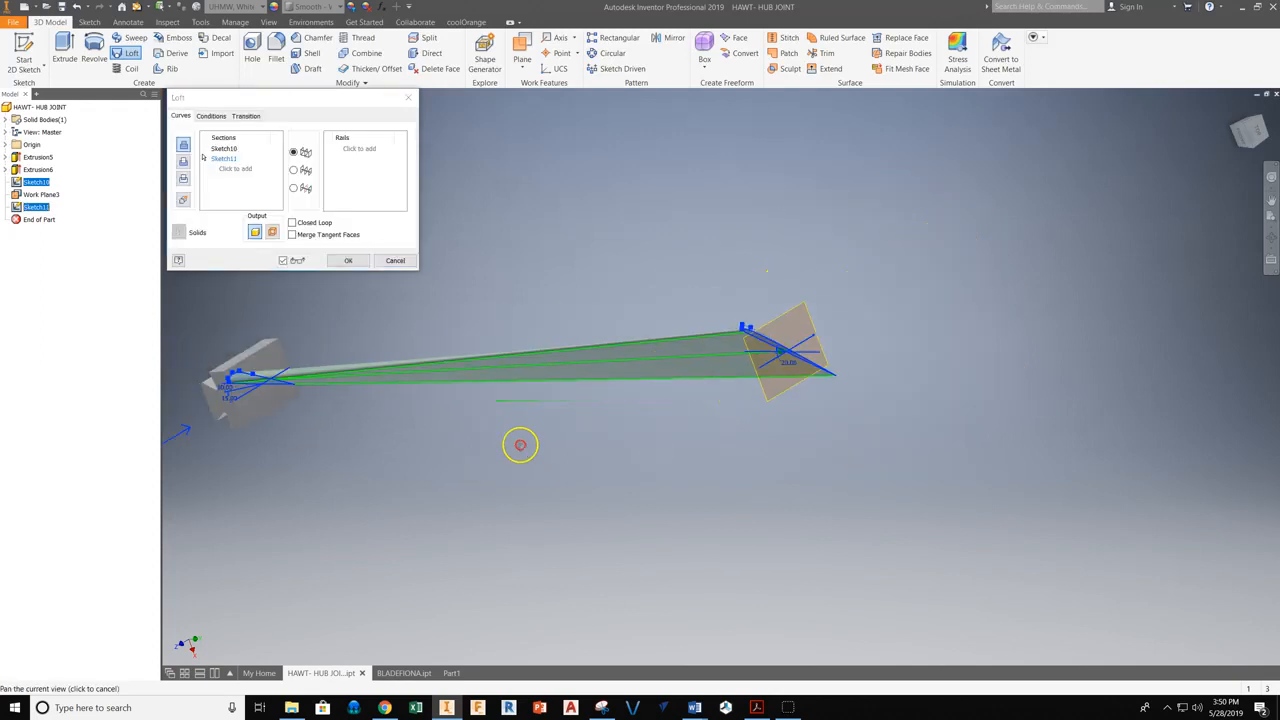
{"action": "left_click", "coordinate": [1271, 238]}
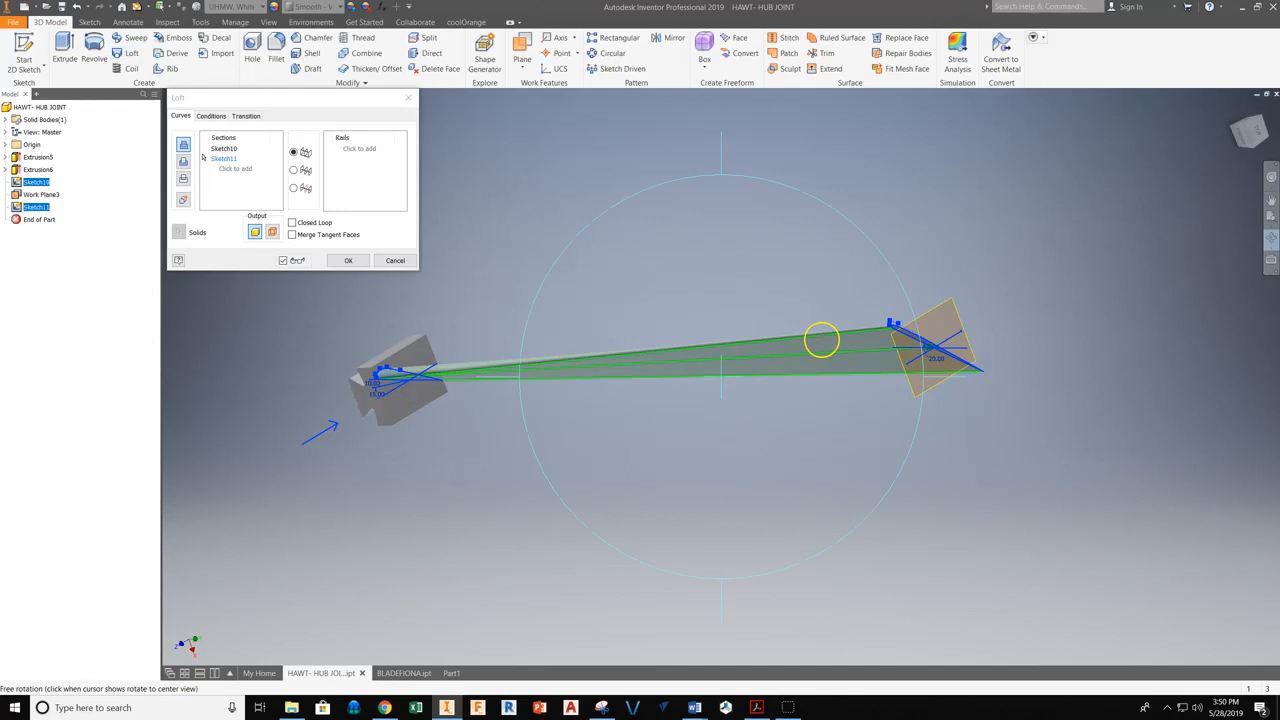
{"action": "mouse_move", "coordinate": [635, 314]}
{"action": "left_mouse_down"}
{"action": "mouse_move", "coordinate": [609, 351]}
{"action": "mouse_move", "coordinate": [526, 316]}
{"action": "mouse_move", "coordinate": [597, 260]}
{"action": "mouse_move", "coordinate": [634, 263]}
{"action": "mouse_move", "coordinate": [661, 306]}
{"action": "mouse_move", "coordinate": [654, 317]}
{"action": "mouse_move", "coordinate": [563, 243]}
{"action": "mouse_move", "coordinate": [596, 325]}
{"action": "mouse_move", "coordinate": [516, 198]}
{"action": "left_mouse_up"}
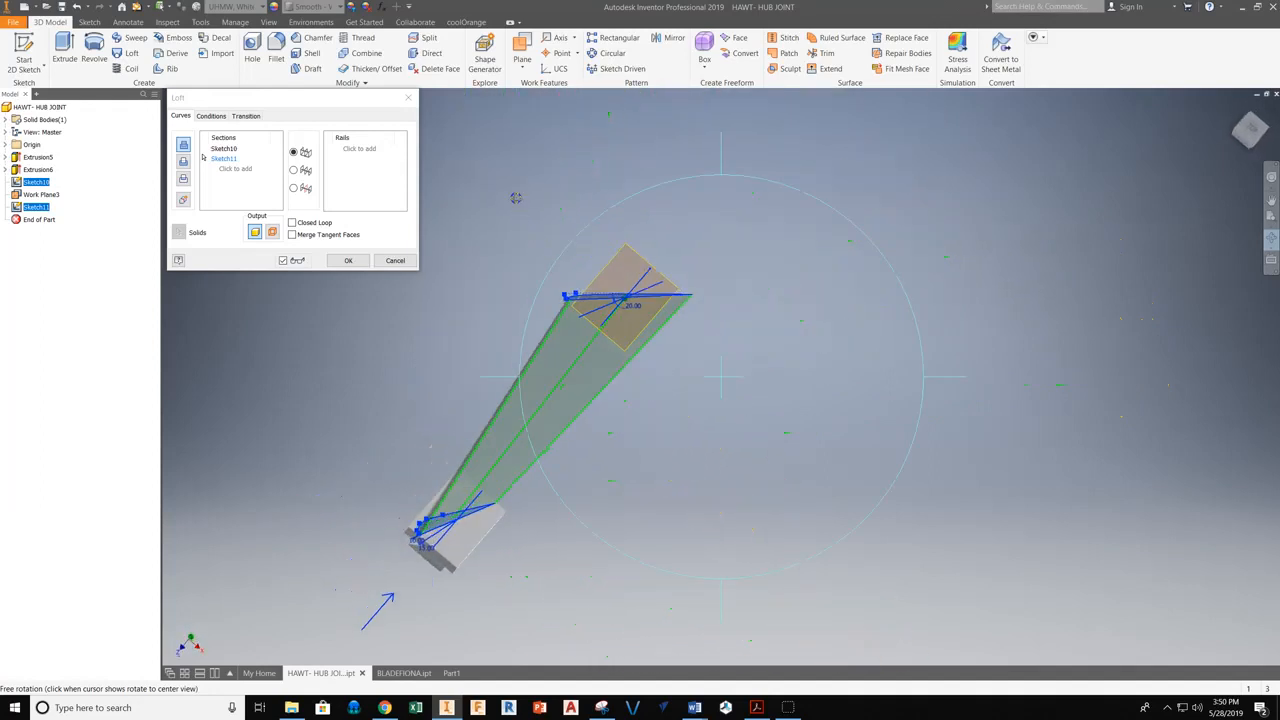
{"action": "left_click", "coordinate": [347, 260]}
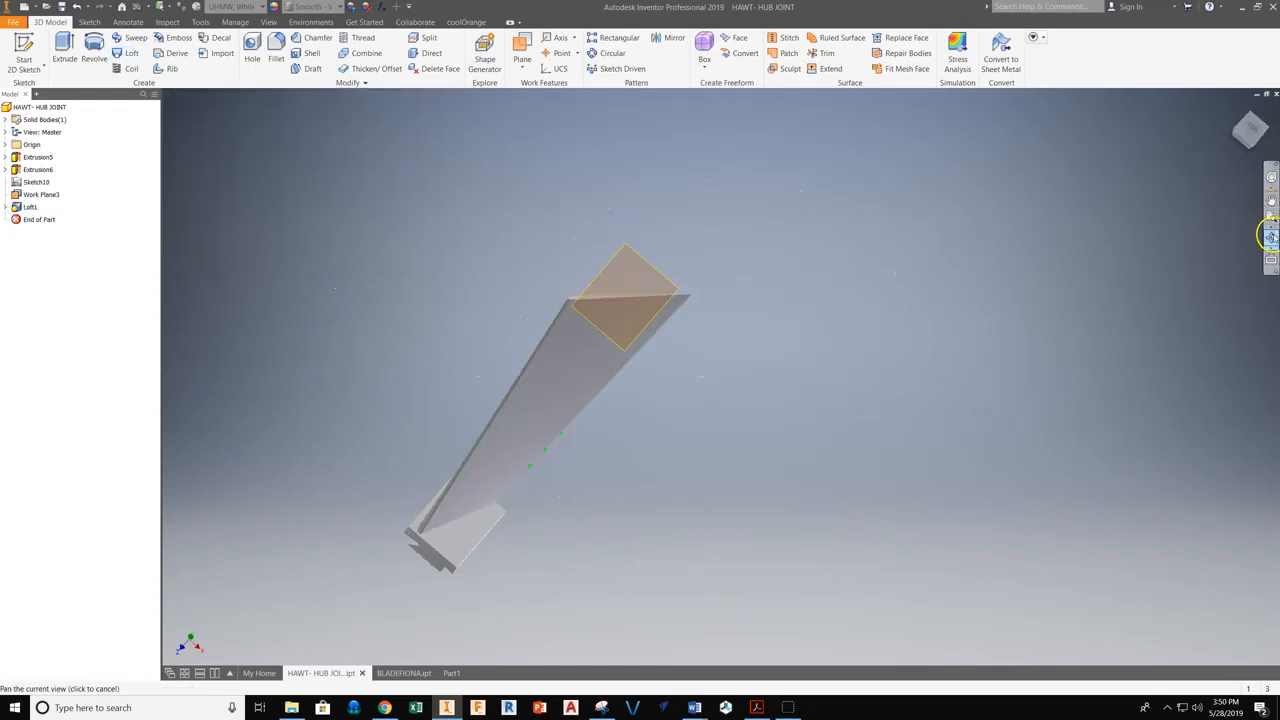
Edit the loft's second profile sketch, pulling the spline's control vertices outward near its upper end to thicken the airfoil, and finish the sketch.
{"action": "left_click", "coordinate": [1271, 234]}
{"action": "left_click_drag", "start_coordinate": [608, 463], "coordinate": [613, 494]}
{"action": "right_click", "coordinate": [265, 255]}
{"action": "left_click", "coordinate": [308, 256]}
{"action": "double_click", "coordinate": [45, 231]}
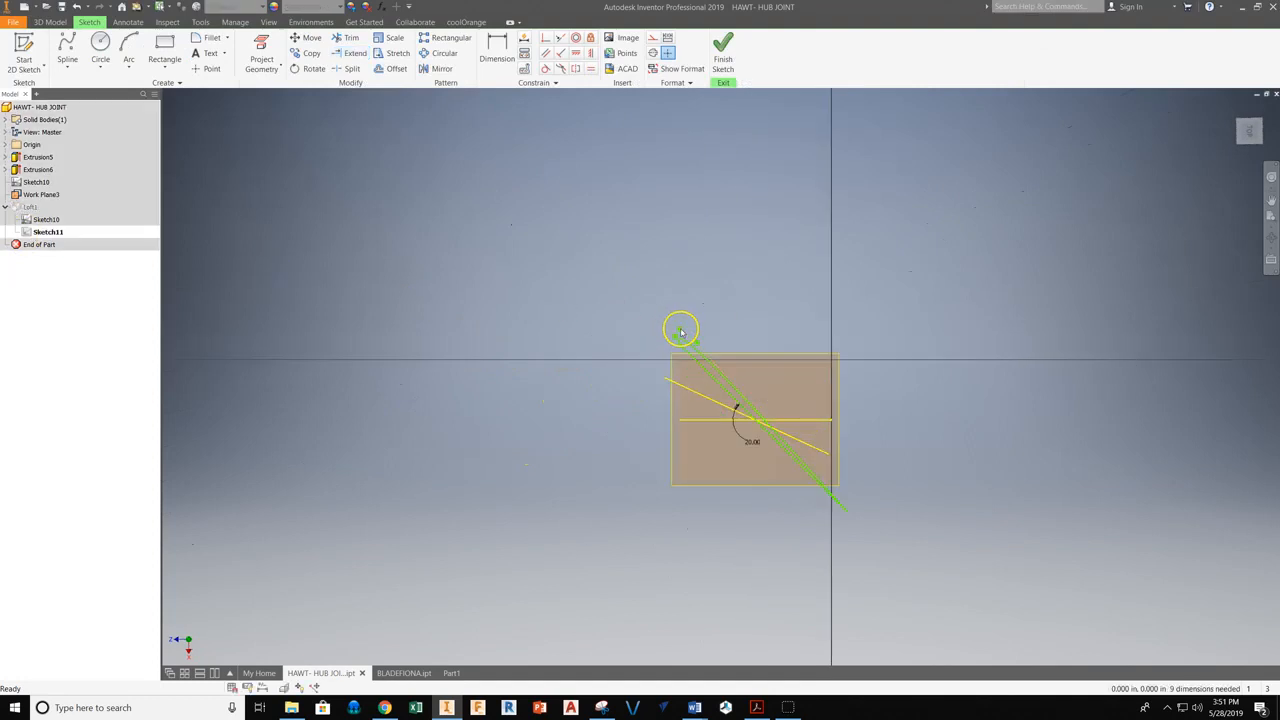
{"action": "scroll", "coordinate": [729, 336], "scroll_direction": "down", "scroll_amount": 4}
{"action": "middle_click_drag", "start_coordinate": [815, 336], "coordinate": [477, 165]}
{"action": "scroll", "coordinate": [435, 268], "scroll_direction": "up", "scroll_amount": 3}
{"action": "middle_click_drag", "start_coordinate": [435, 267], "coordinate": [431, 258]}
{"action": "mouse_move", "coordinate": [378, 242]}
{"action": "left_mouse_down"}
{"action": "mouse_move", "coordinate": [414, 203]}
{"action": "mouse_move", "coordinate": [495, 193]}
{"action": "mouse_move", "coordinate": [514, 217]}
{"action": "mouse_move", "coordinate": [491, 297]}
{"action": "mouse_move", "coordinate": [478, 259]}
{"action": "mouse_move", "coordinate": [403, 220]}
{"action": "mouse_move", "coordinate": [363, 223]}
{"action": "mouse_move", "coordinate": [411, 219]}
{"action": "left_mouse_up"}
{"action": "scroll", "coordinate": [364, 224], "scroll_direction": "down", "scroll_amount": 3}
{"action": "scroll", "coordinate": [356, 224], "scroll_direction": "up", "scroll_amount": 6}
{"action": "scroll", "coordinate": [562, 263], "scroll_direction": "down", "scroll_amount": 3}
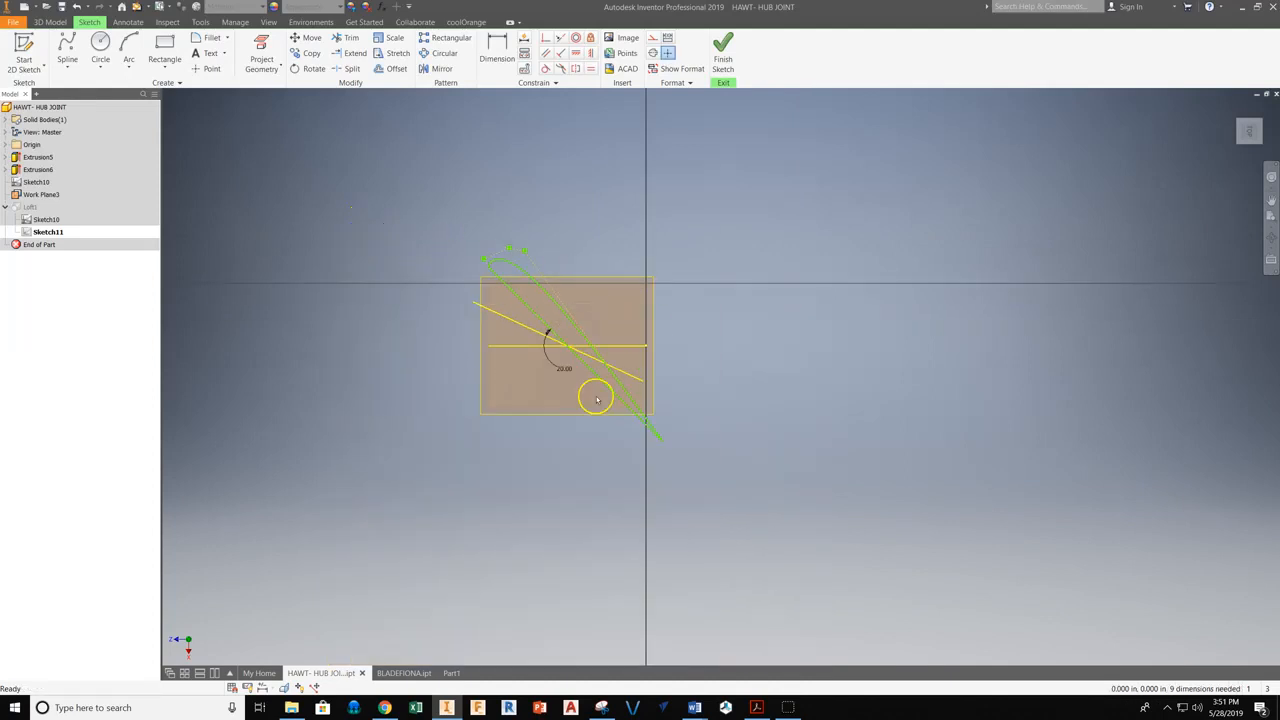
{"action": "left_click", "coordinate": [722, 50]}
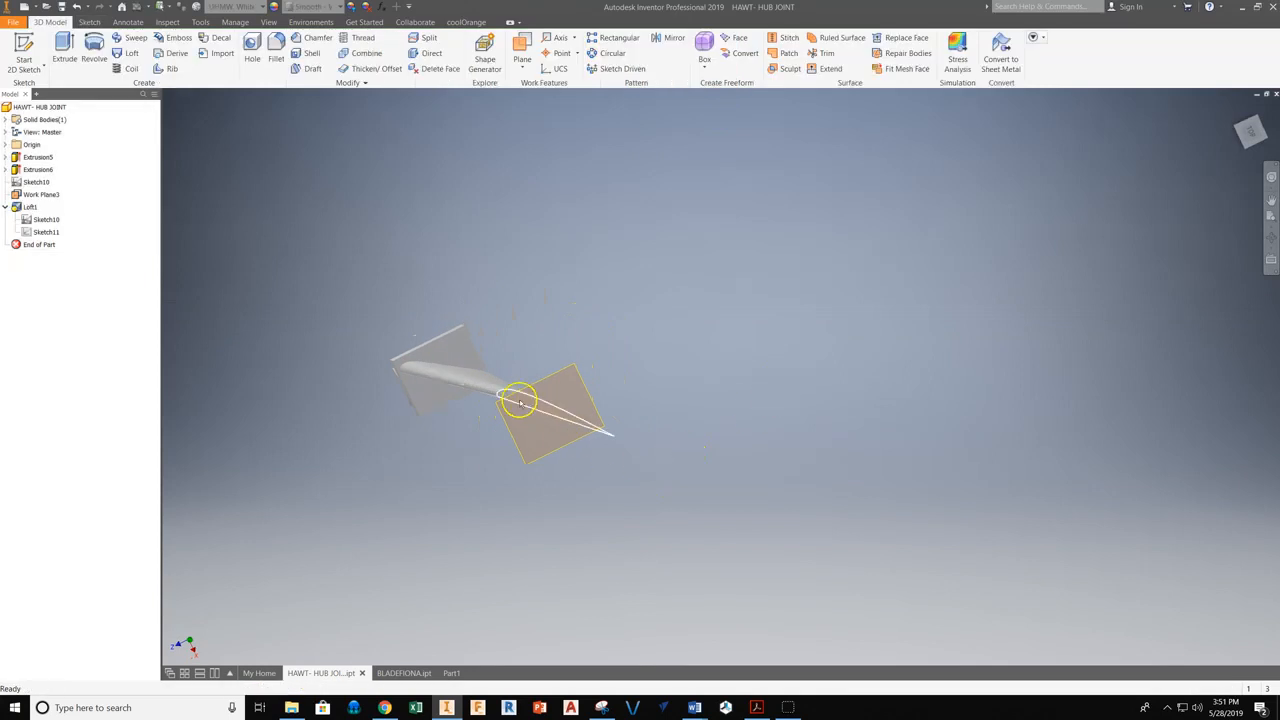
Examine the reshaped blade loft from the tip and along its full length.
{"action": "scroll", "coordinate": [519, 402], "scroll_direction": "up", "scroll_amount": 3}
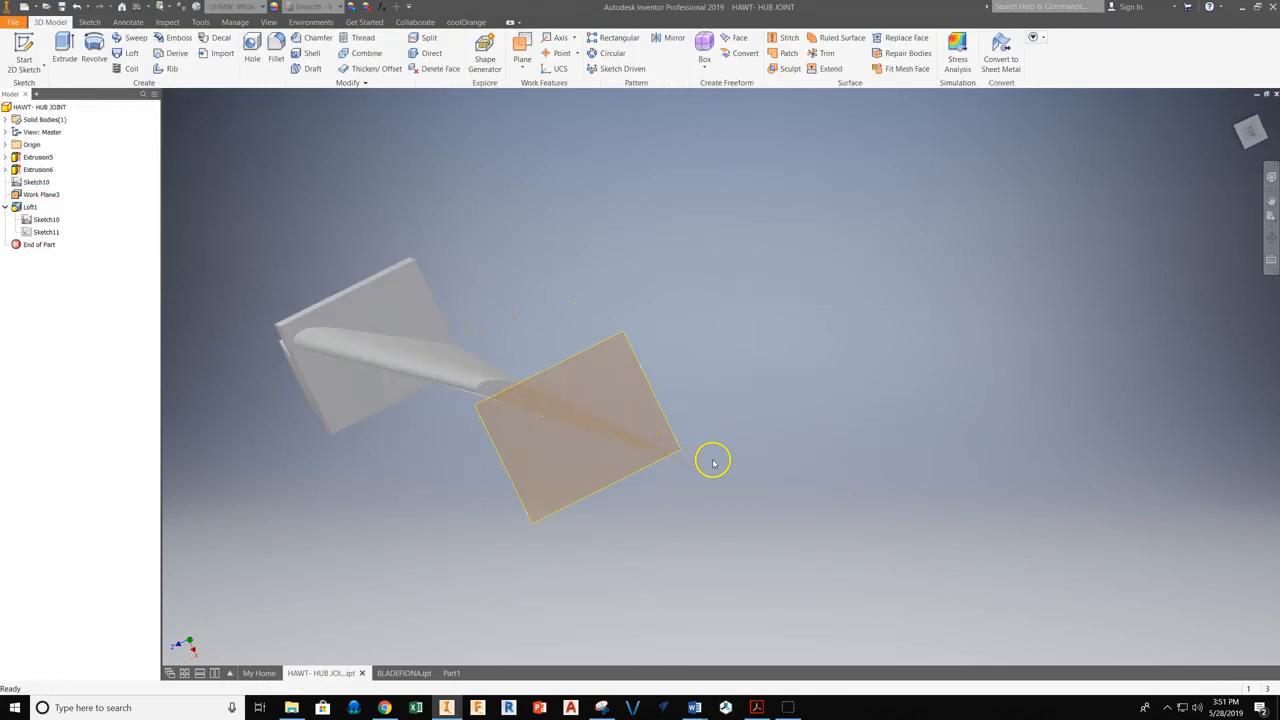
{"action": "left_click", "coordinate": [1268, 241]}
{"action": "left_click_drag", "start_coordinate": [517, 383], "coordinate": [484, 417]}
{"action": "scroll", "coordinate": [485, 418], "scroll_direction": "down", "scroll_amount": 2}
{"action": "middle_click_drag", "start_coordinate": [536, 413], "coordinate": [650, 374]}
{"action": "right_click", "coordinate": [793, 323]}
{"action": "left_click", "coordinate": [834, 325]}
{"action": "middle_click_drag", "start_coordinate": [640, 450], "coordinate": [724, 401]}
{"action": "scroll", "coordinate": [724, 400], "scroll_direction": "down", "scroll_amount": 1}
{"action": "scroll", "coordinate": [686, 389], "scroll_direction": "up", "scroll_amount": 3}
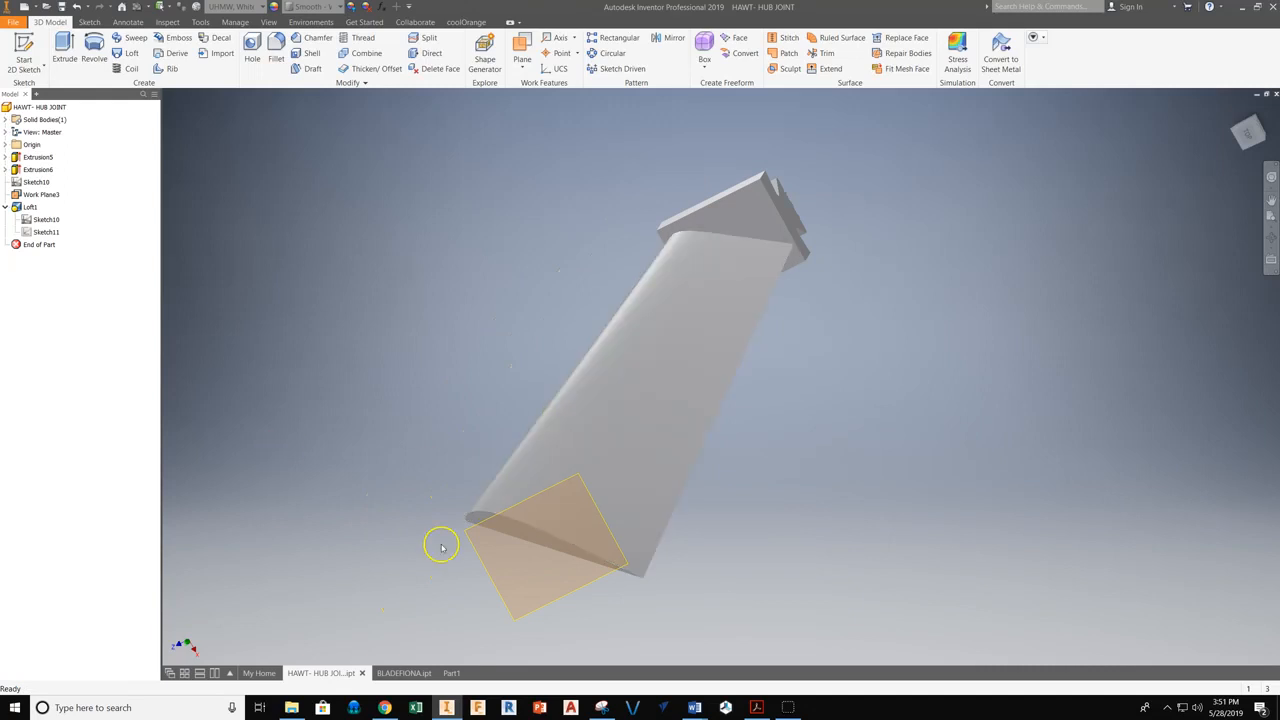
Start a 0.125 in constant-radius fillet on the straight and curved edges where the blade root meets the hub joint.
{"action": "left_click", "coordinate": [1271, 238]}
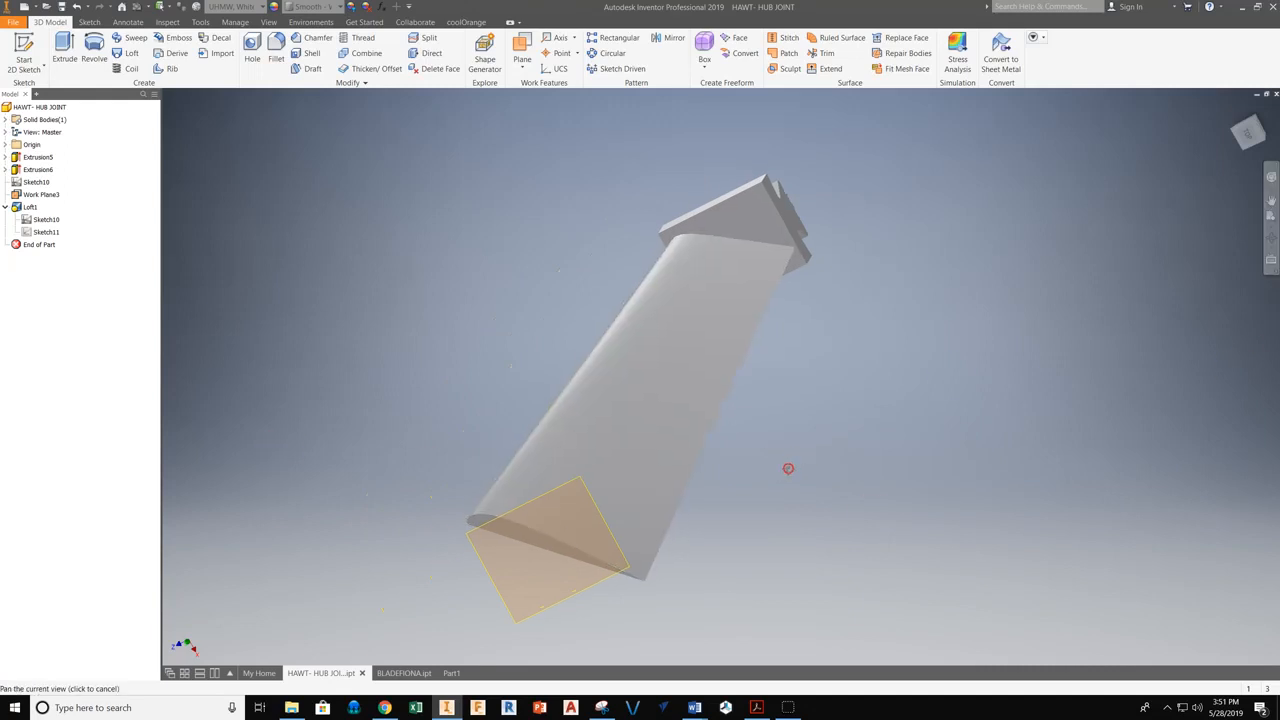
{"action": "left_click_drag", "start_coordinate": [789, 469], "coordinate": [766, 492]}
{"action": "left_click", "coordinate": [1262, 252]}
{"action": "left_click_drag", "start_coordinate": [829, 391], "coordinate": [867, 427]}
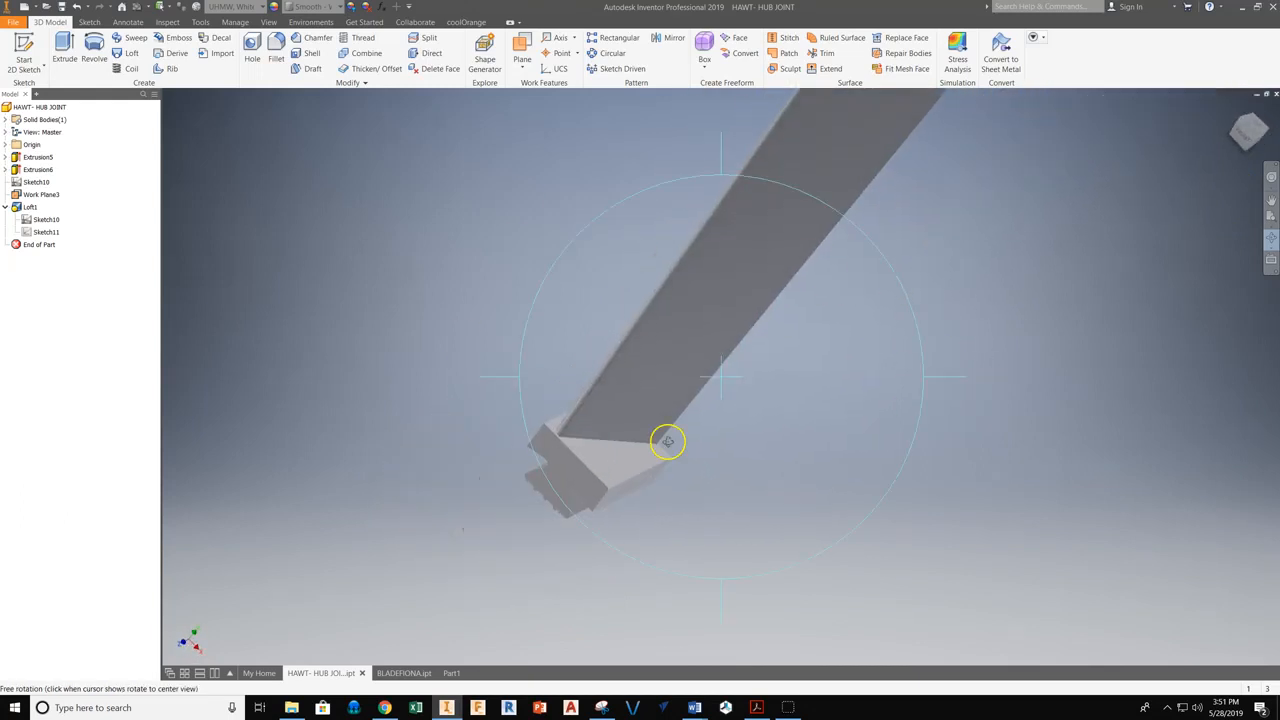
{"action": "left_click_drag", "start_coordinate": [666, 437], "coordinate": [568, 450]}
{"action": "right_click", "coordinate": [327, 235]}
{"action": "left_click", "coordinate": [371, 232]}
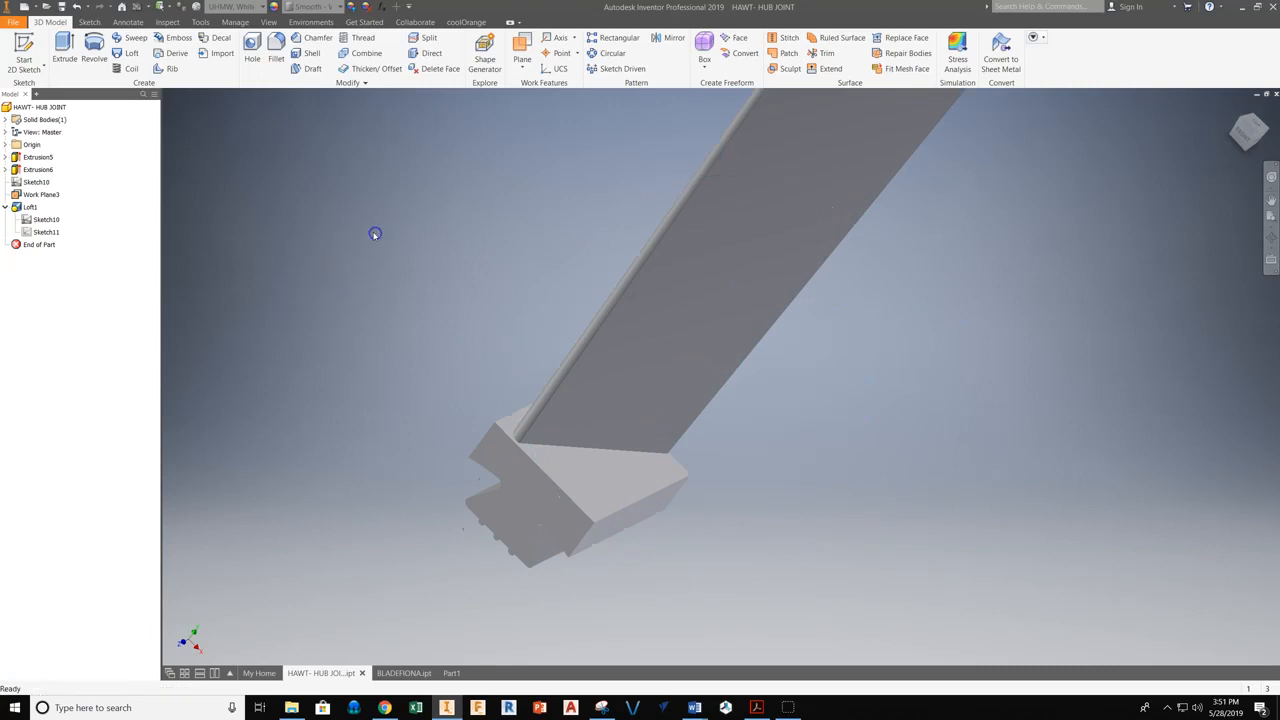
{"action": "left_click", "coordinate": [276, 50]}
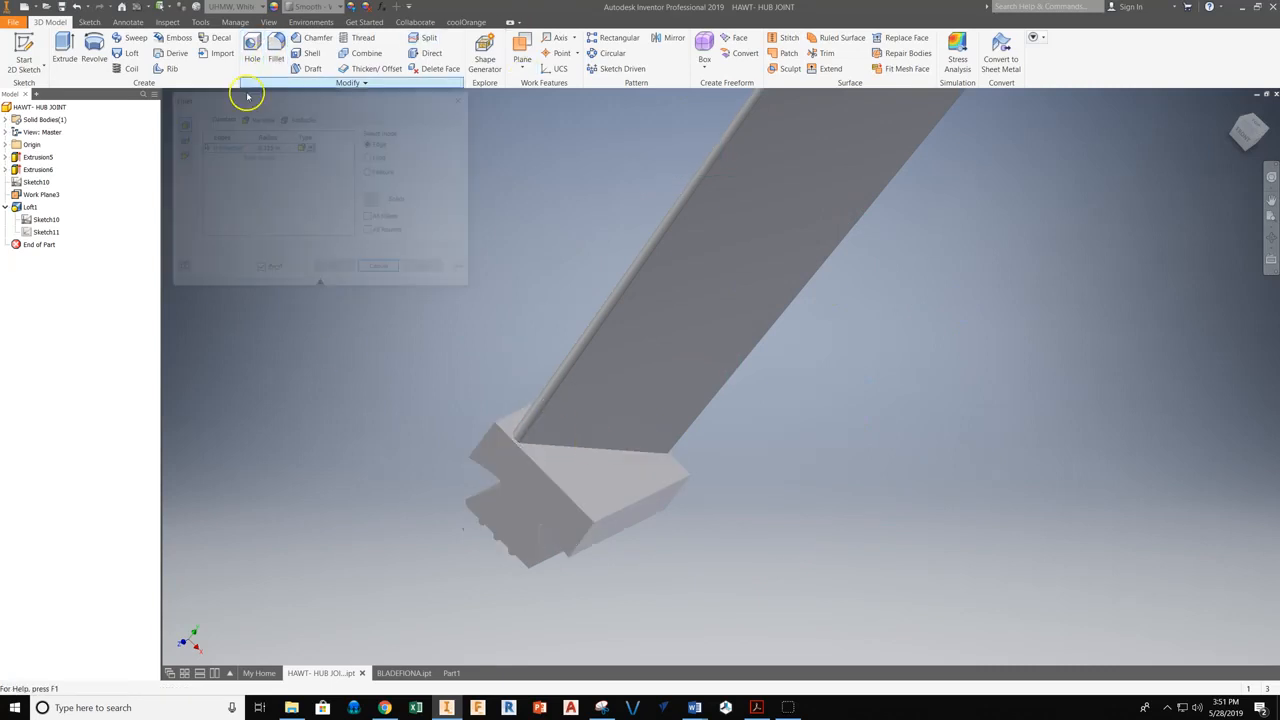
{"action": "left_click", "coordinate": [600, 452]}
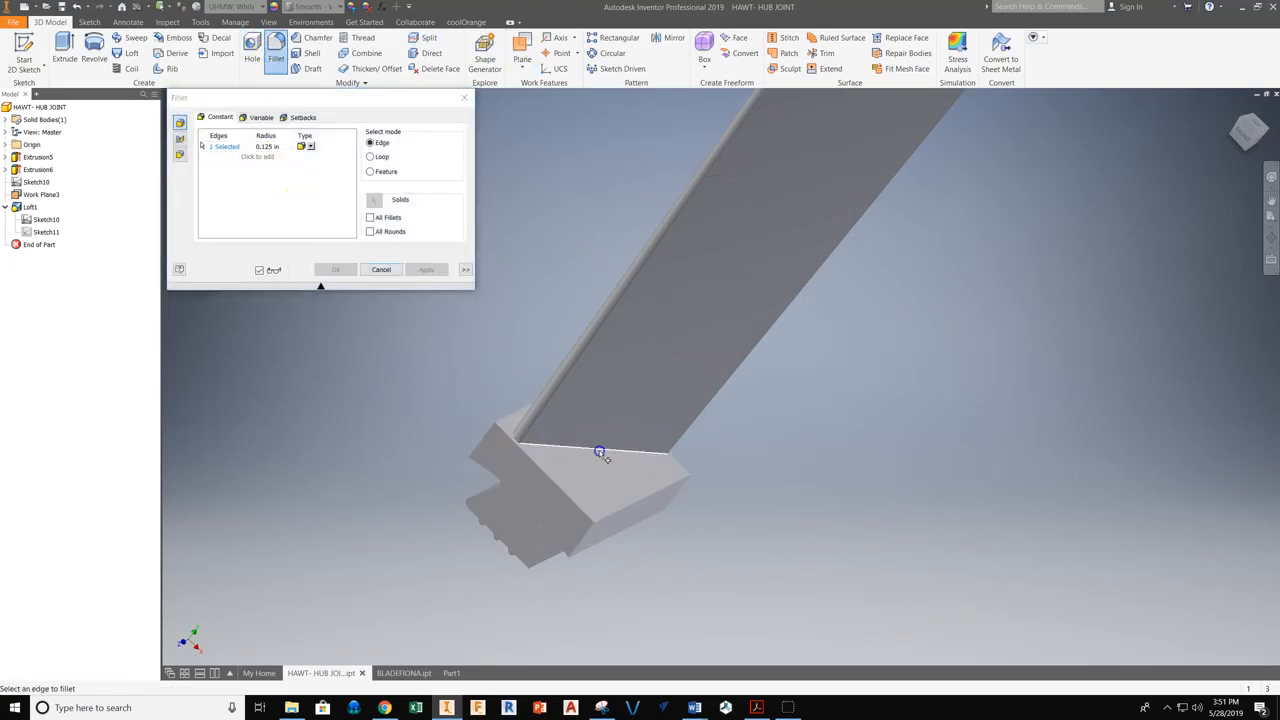
{"action": "left_click", "coordinate": [514, 449]}
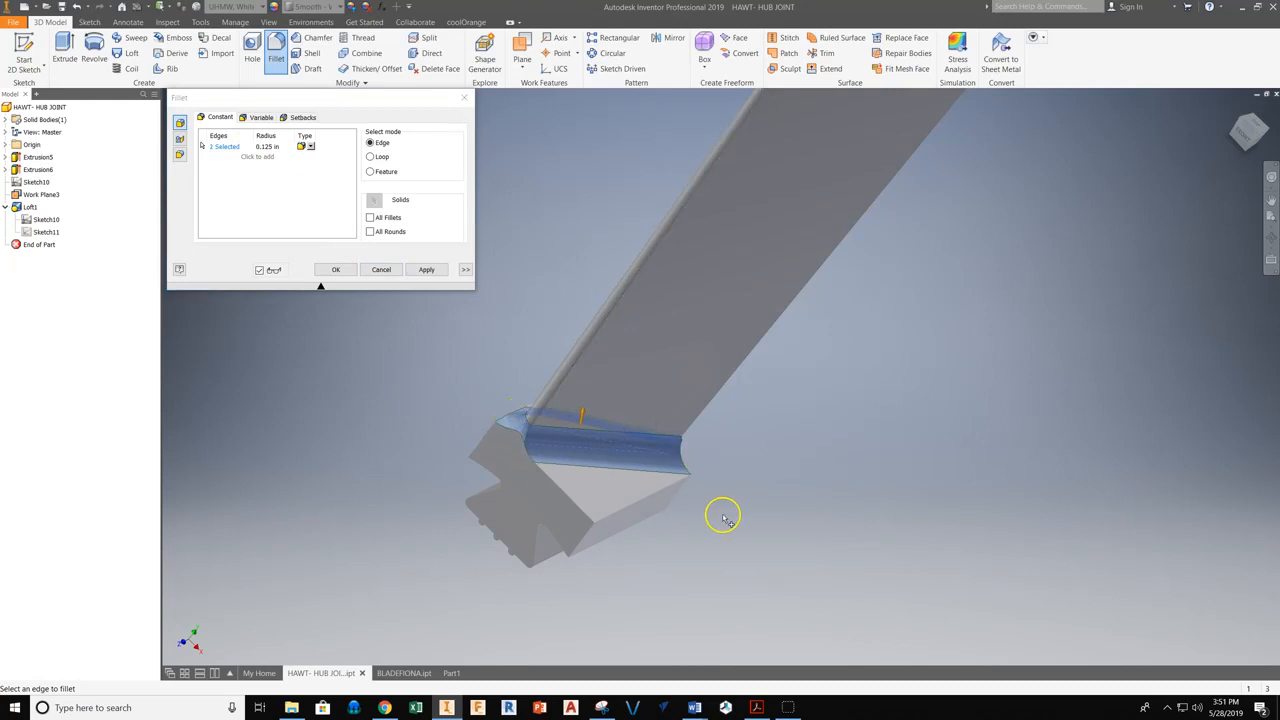
Check the fillet preview on both sides of the blade root, apply the fillet and close the command.
{"action": "left_click", "coordinate": [1256, 249]}
{"action": "left_click_drag", "start_coordinate": [886, 351], "coordinate": [784, 620]}
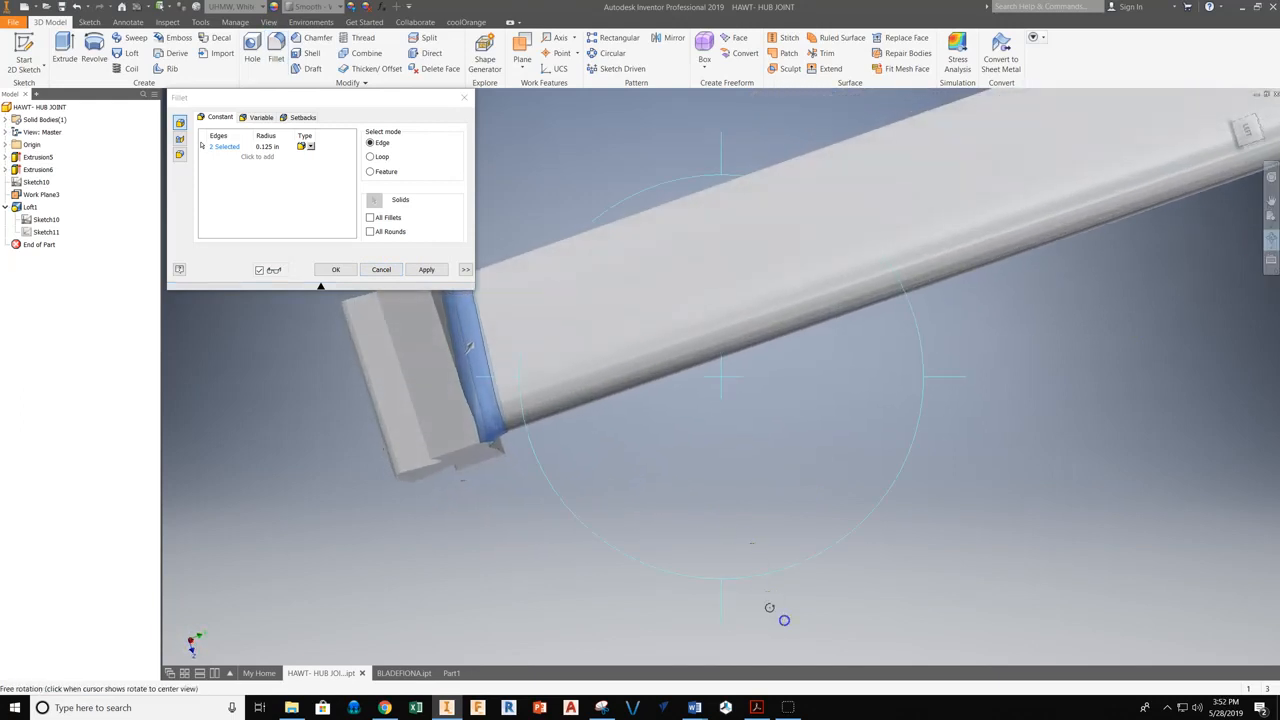
{"action": "middle_click_drag", "start_coordinate": [532, 370], "coordinate": [600, 474]}
{"action": "left_click_drag", "start_coordinate": [600, 474], "coordinate": [978, 322]}
{"action": "left_click_drag", "start_coordinate": [762, 376], "coordinate": [434, 414]}
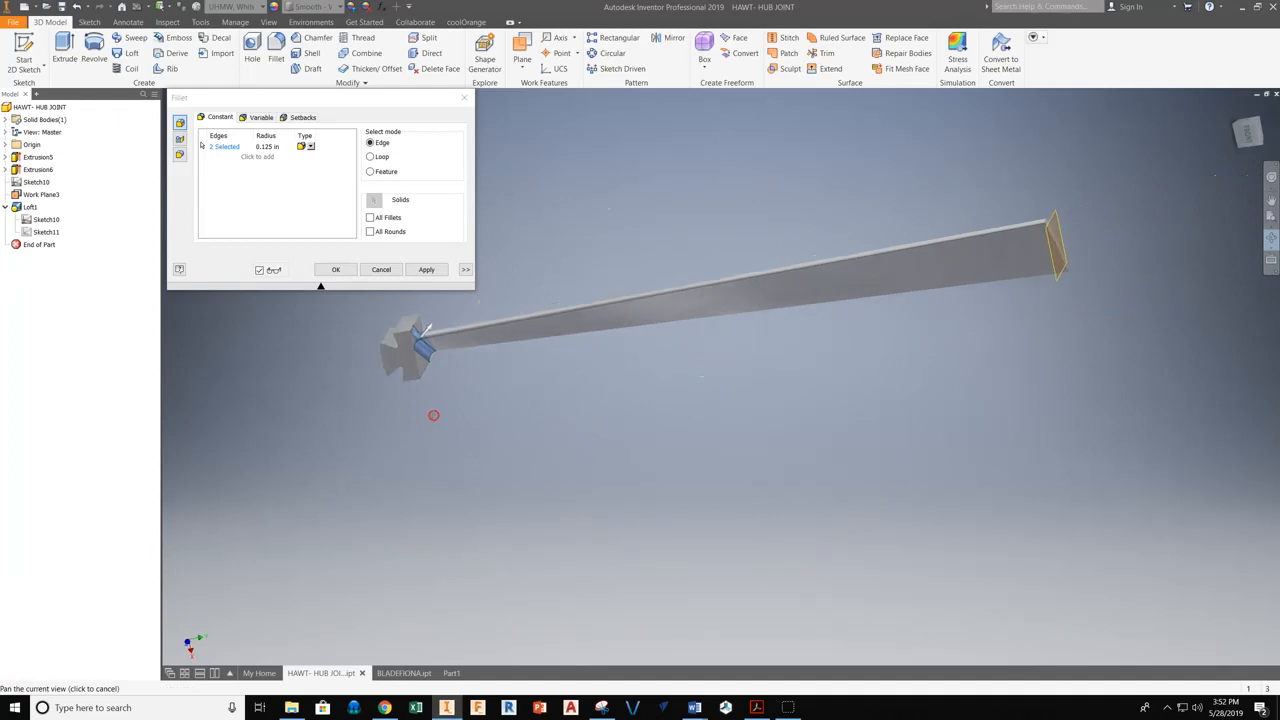
{"action": "left_click_drag", "start_coordinate": [751, 389], "coordinate": [846, 434]}
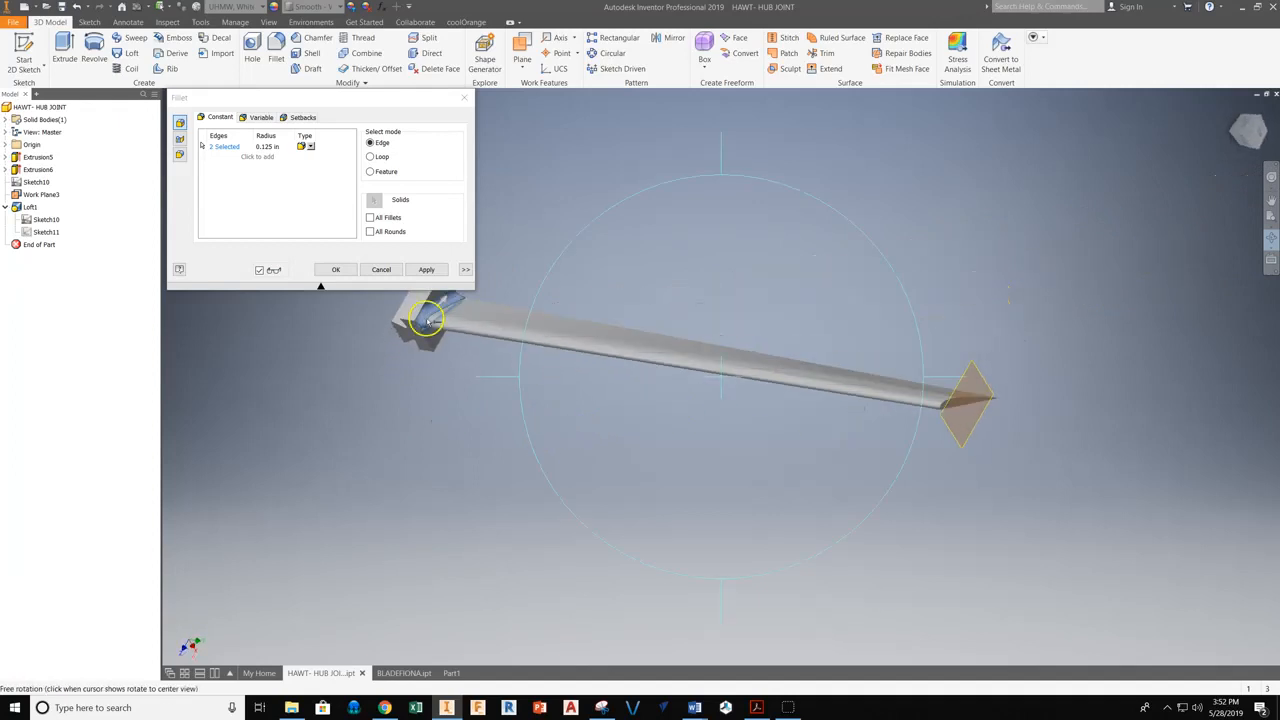
{"action": "middle_click_drag", "start_coordinate": [426, 319], "coordinate": [474, 366]}
{"action": "scroll", "coordinate": [474, 366], "scroll_direction": "up", "scroll_amount": 1}
{"action": "scroll", "coordinate": [474, 364], "scroll_direction": "down", "scroll_amount": 8}
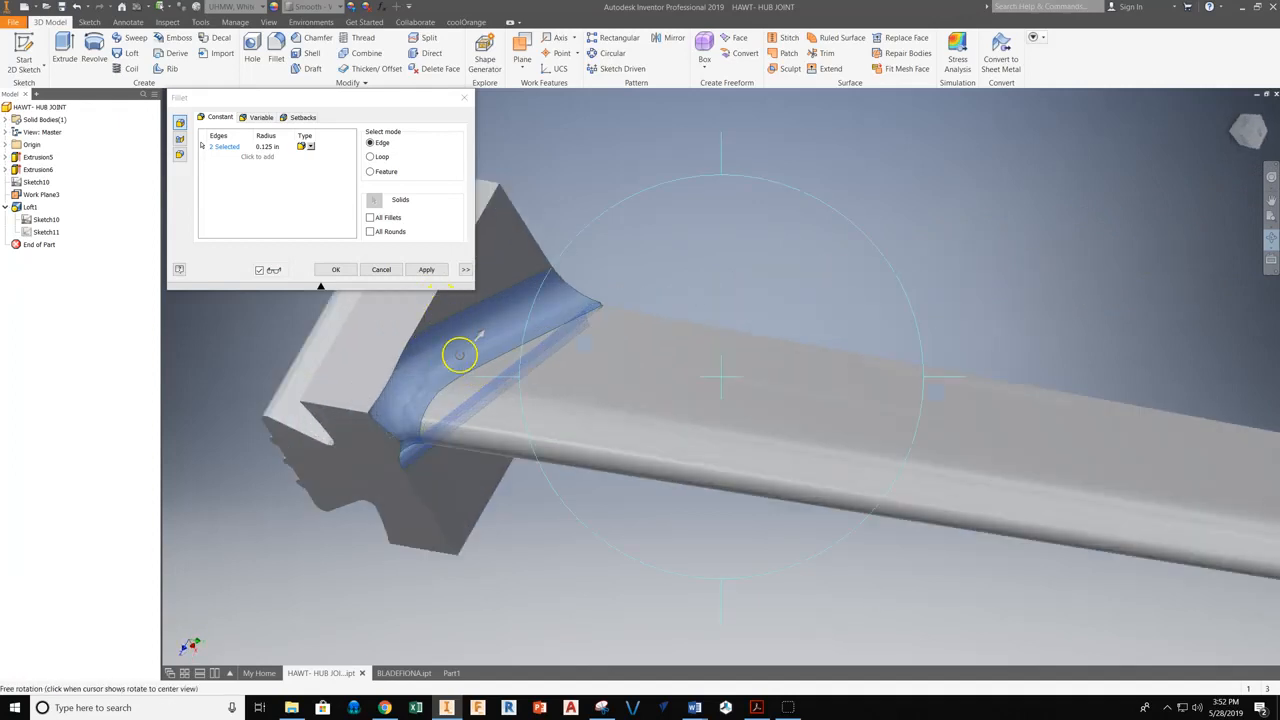
{"action": "scroll", "coordinate": [491, 357], "scroll_direction": "up", "scroll_amount": 4}
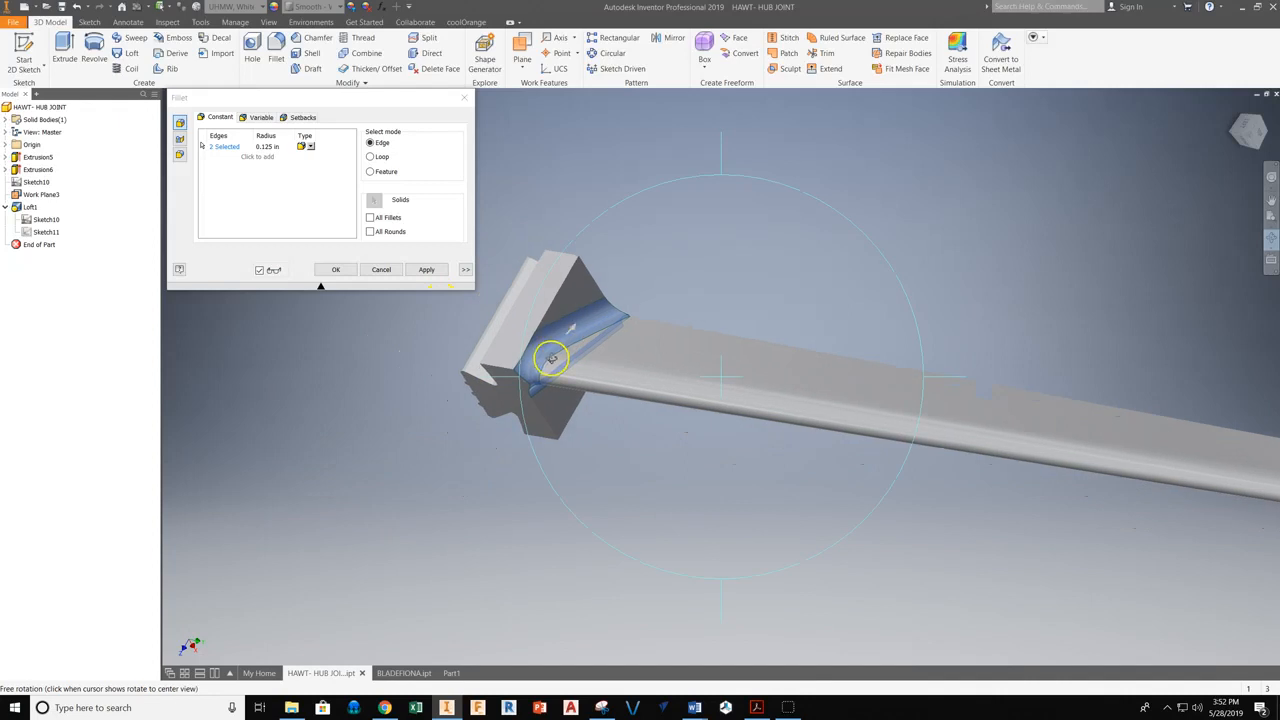
{"action": "scroll", "coordinate": [551, 358], "scroll_direction": "up", "scroll_amount": 3}
{"action": "left_click_drag", "start_coordinate": [686, 393], "coordinate": [594, 430]}
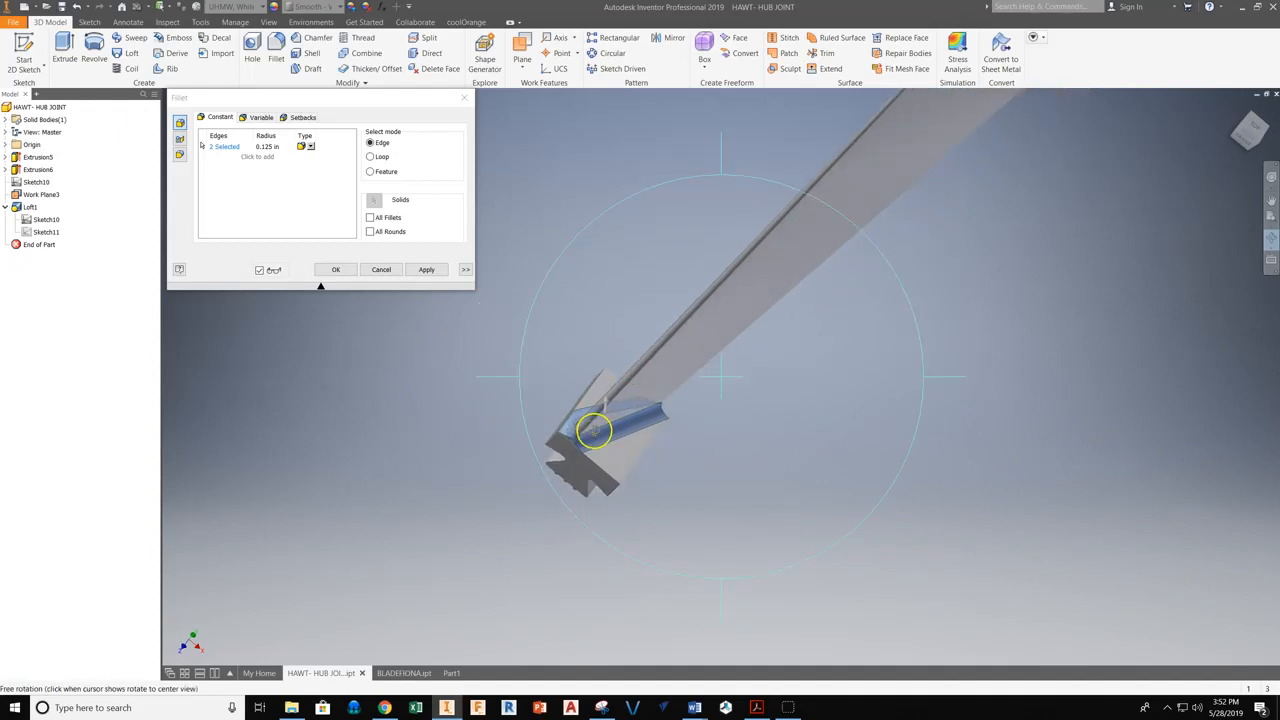
{"action": "left_click", "coordinate": [421, 274]}
{"action": "left_click", "coordinate": [380, 269]}
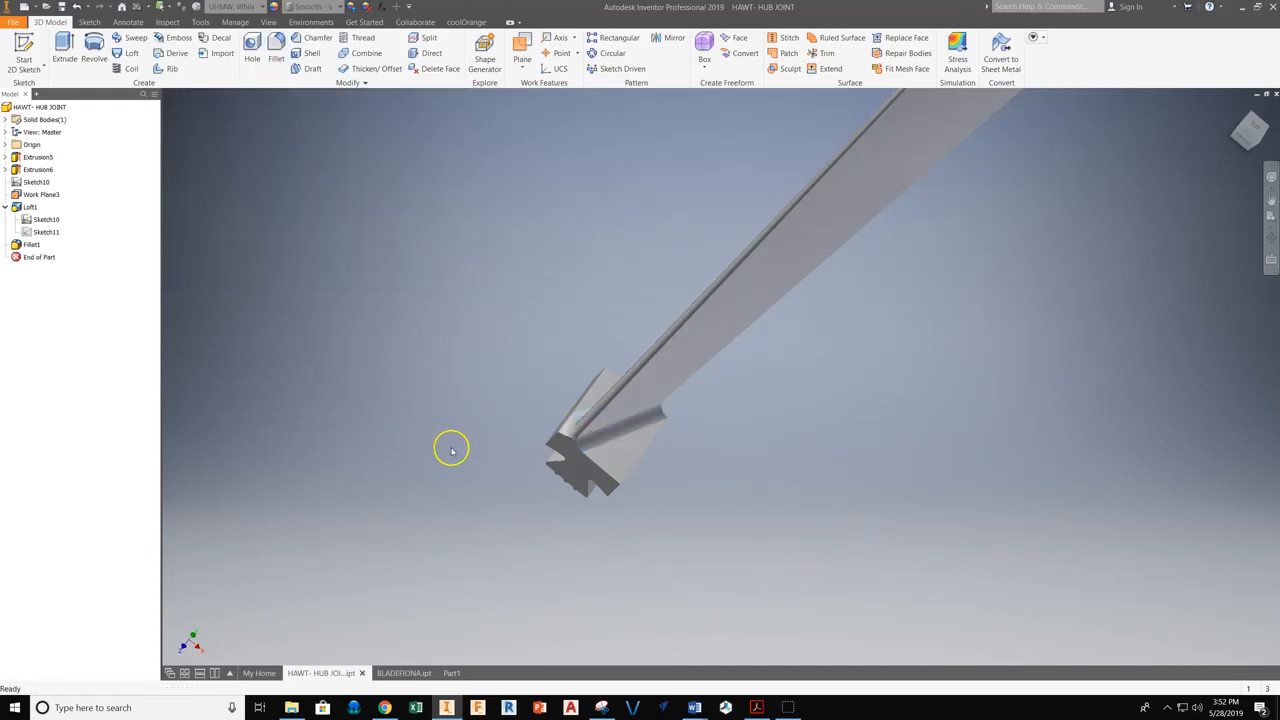
Examine the filleted blade root up close and the whole blade from its tip end.
{"action": "scroll", "coordinate": [523, 469], "scroll_direction": "down", "scroll_amount": 2}
{"action": "scroll", "coordinate": [571, 443], "scroll_direction": "up", "scroll_amount": 8}
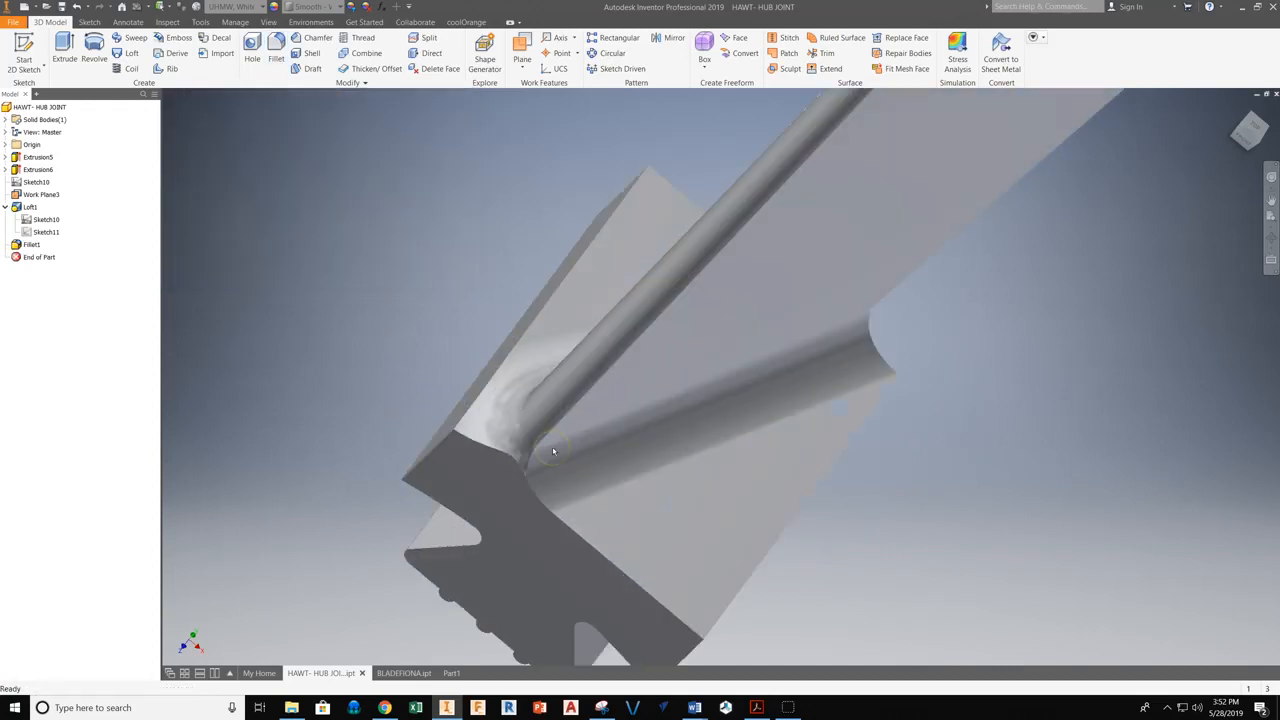
{"action": "scroll", "coordinate": [520, 405], "scroll_direction": "down", "scroll_amount": 9}
{"action": "scroll", "coordinate": [528, 412], "scroll_direction": "up", "scroll_amount": 6}
{"action": "middle_click_drag", "start_coordinate": [462, 413], "coordinate": [474, 436]}
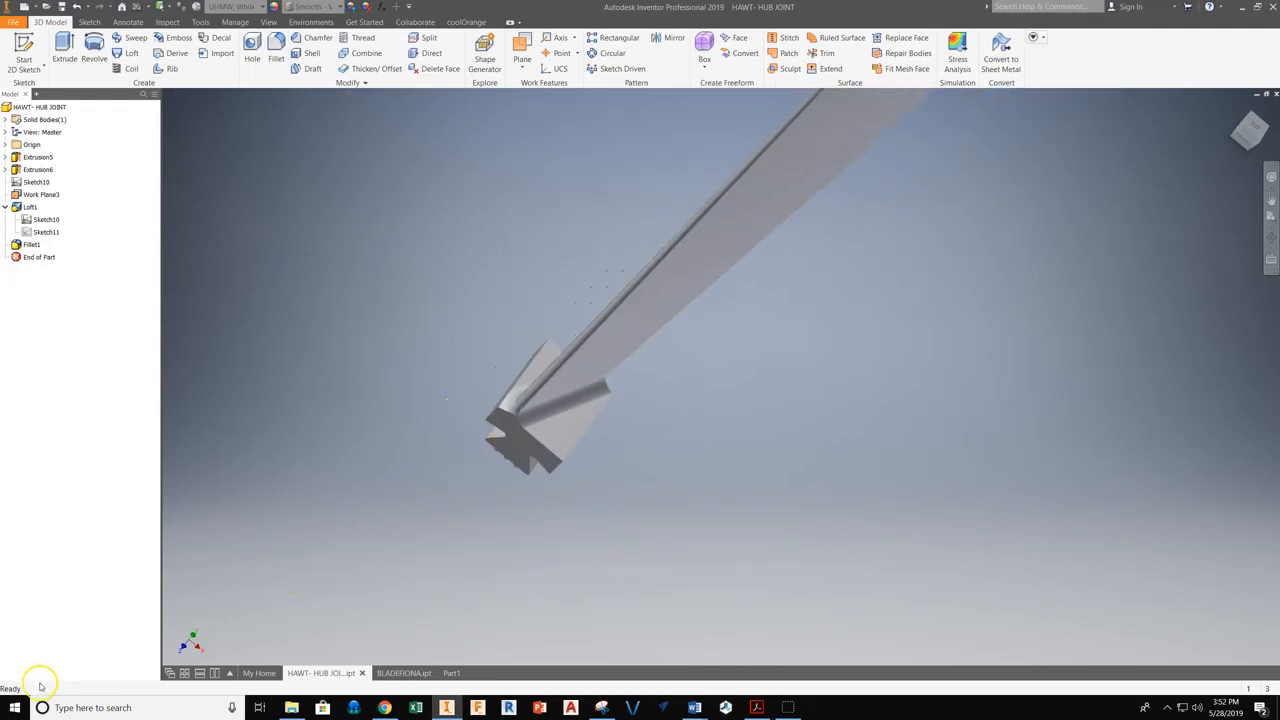
{"action": "left_click", "coordinate": [1271, 238]}
{"action": "left_click_drag", "start_coordinate": [818, 340], "coordinate": [727, 384]}
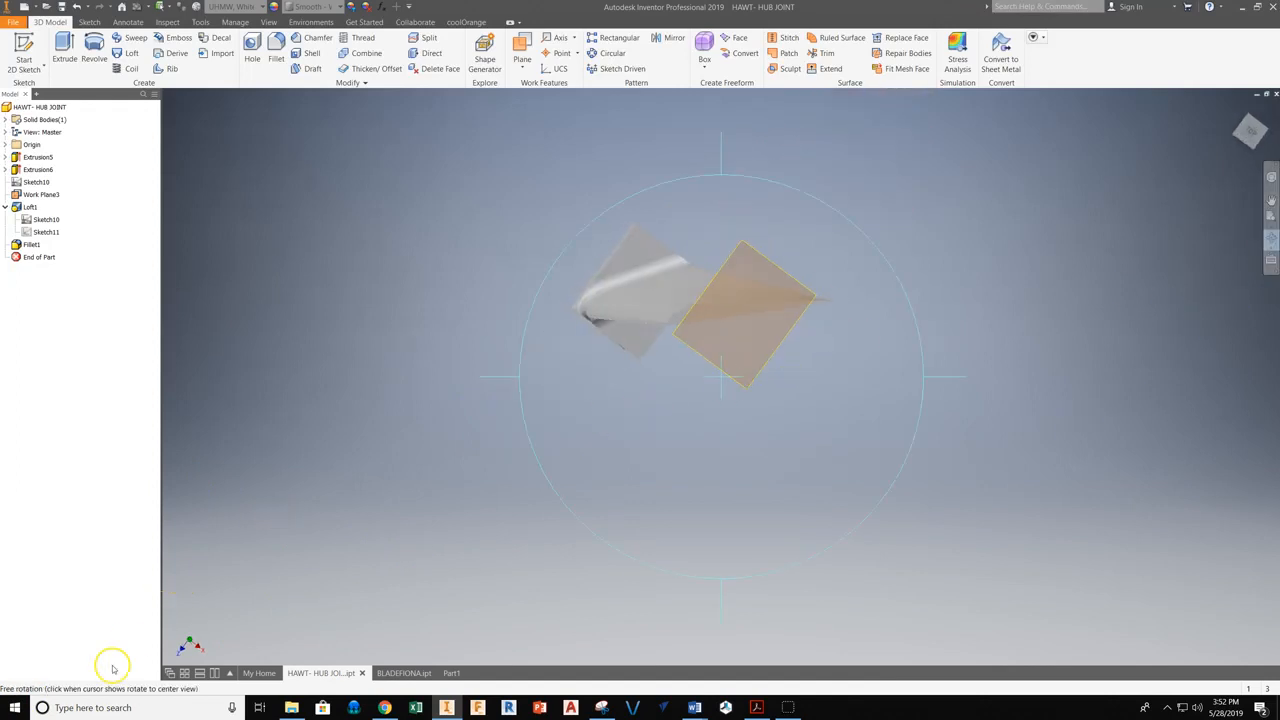